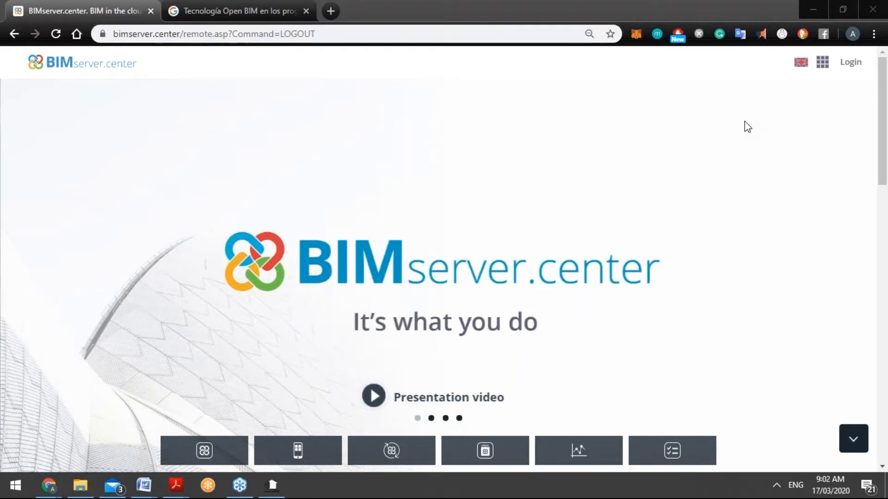
Examine the Open BIM workflow diagram on the cached CYPE web page
left_click(280, 7)
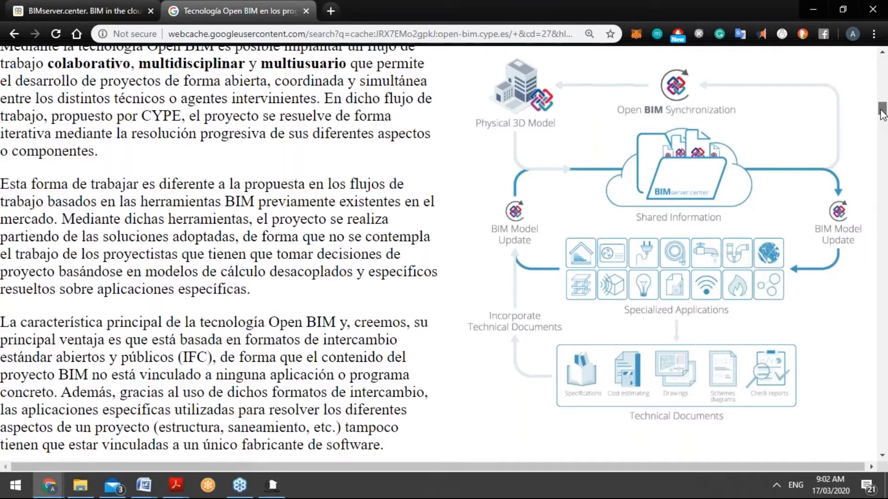
mouse_move(883, 113)
left_mouse_down()
mouse_move(879, 51)
mouse_move(882, 124)
mouse_move(880, 51)
mouse_move(883, 110)
left_mouse_up()
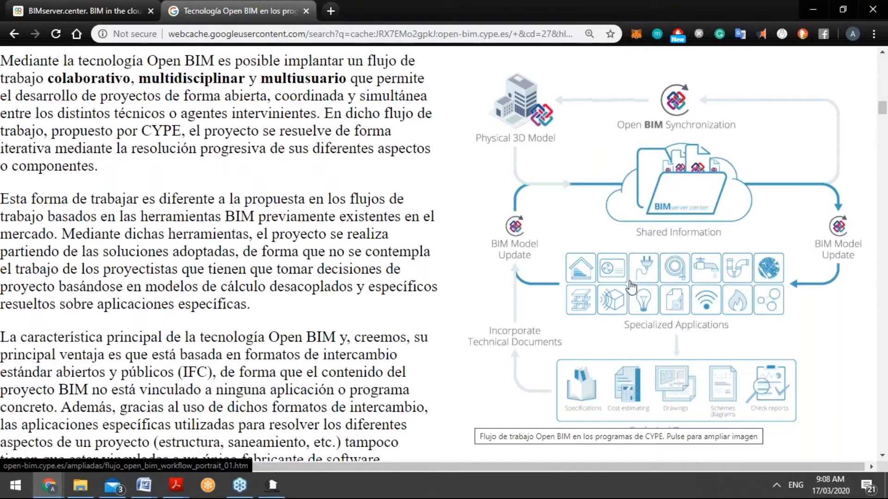
left_click(709, 279)
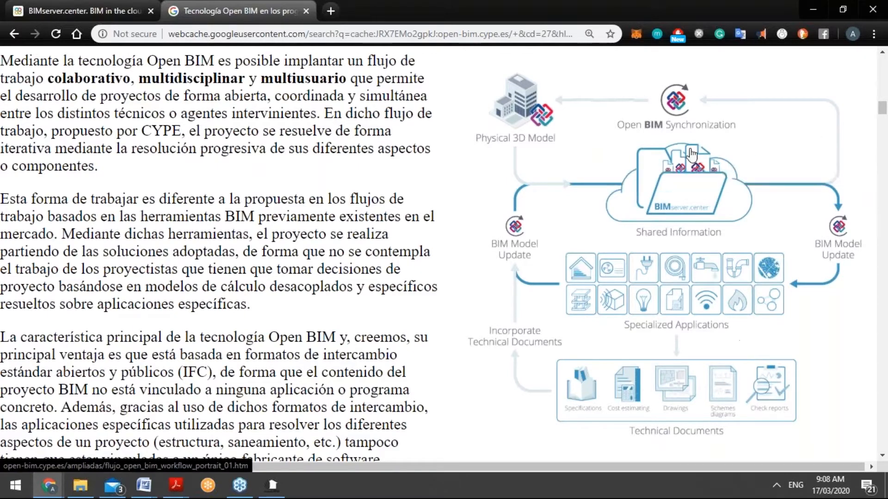
Return to the BIMserver.center site and open the registration form for a new account
left_click(81, 9)
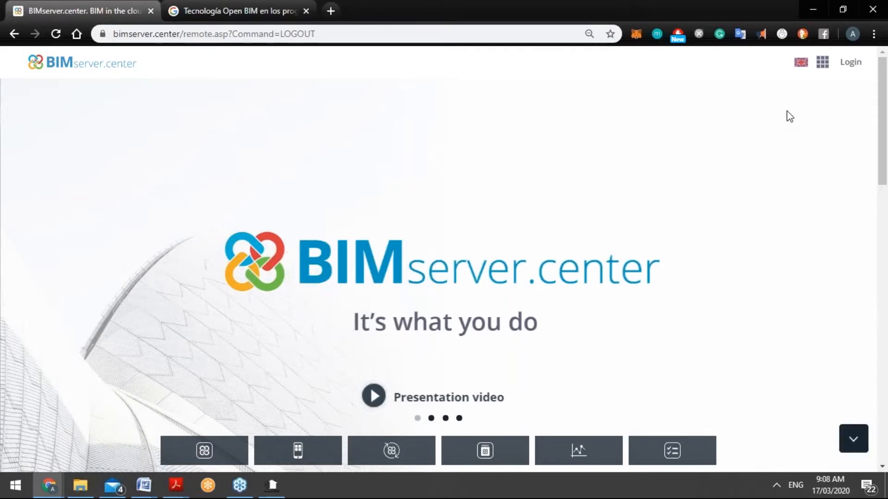
left_click(851, 63)
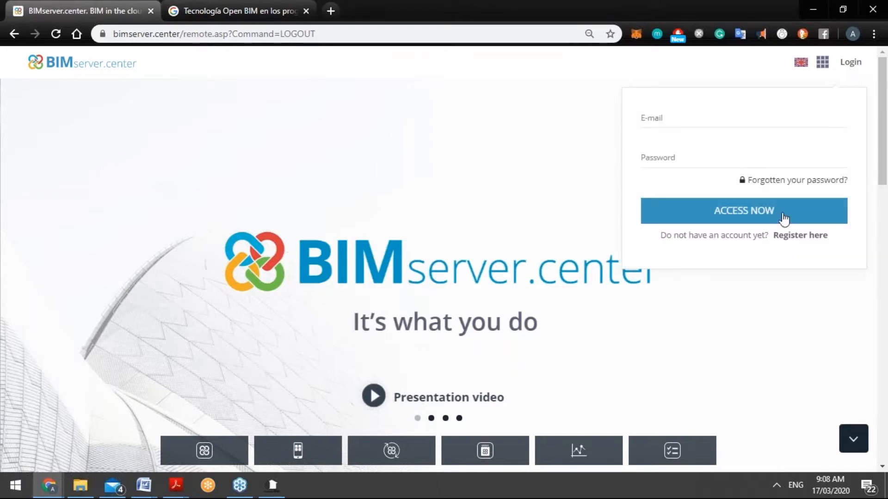
left_click(805, 238)
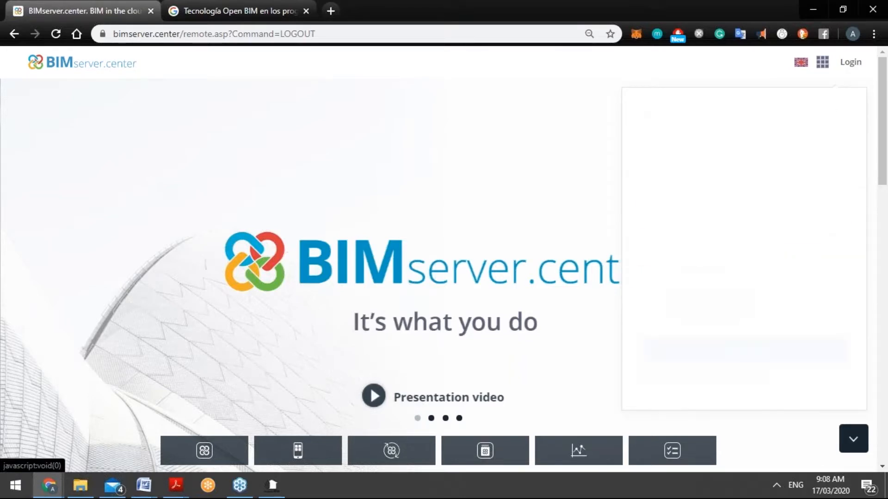
Sign in to BIMserver.center with the saved account e-mail and the account password
left_click(851, 62)
left_click(851, 62)
left_click(769, 128)
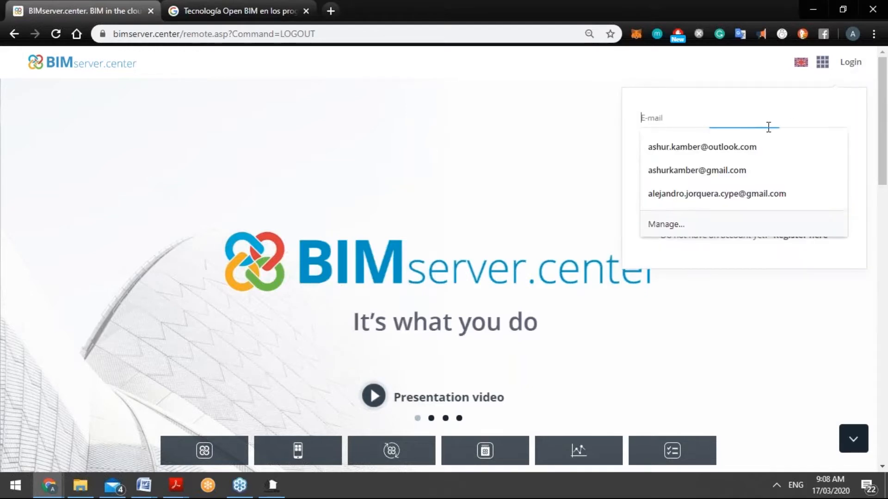
left_click(750, 147)
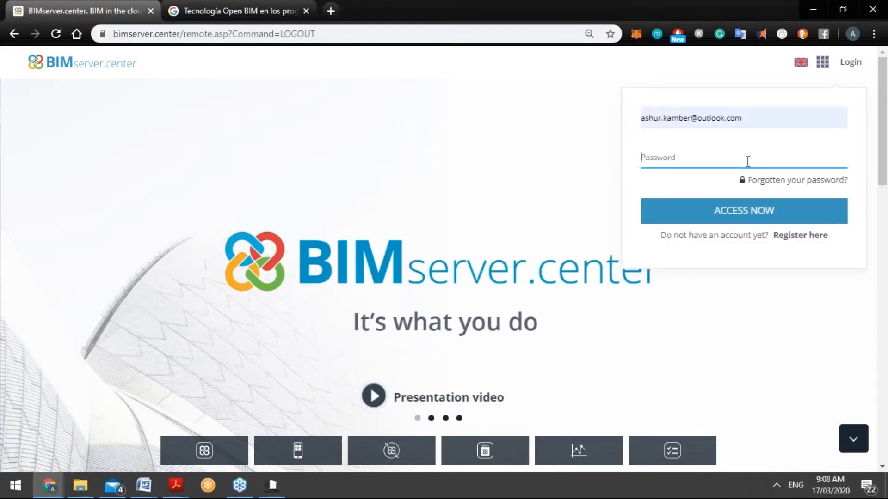
type("*****")
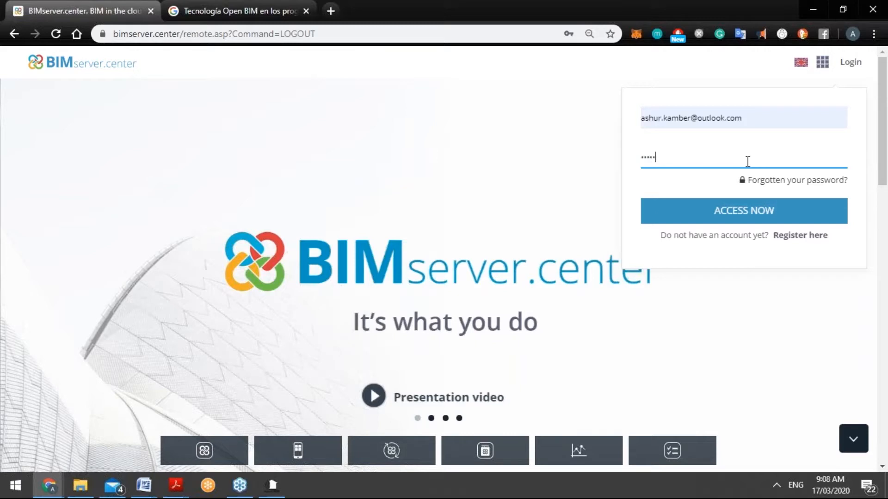
type("*****")
left_click(705, 211)
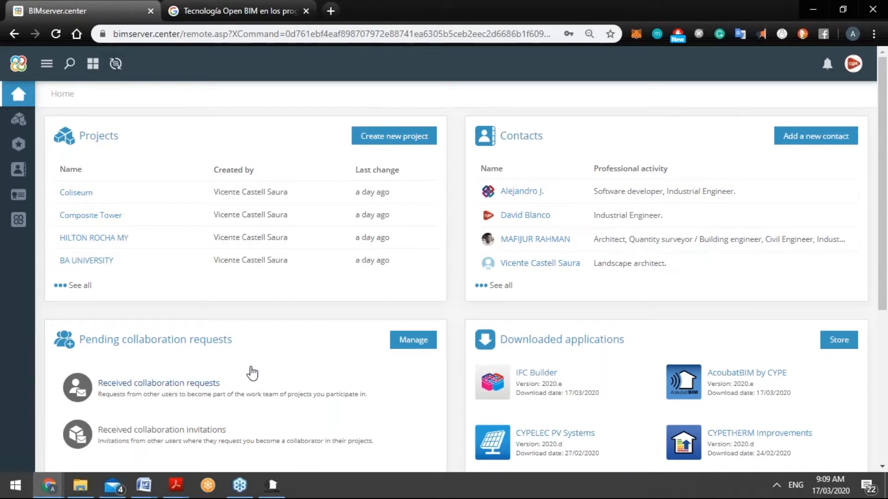
Look over the home page's projects, contacts, collaboration requests, downloaded applications, licenses and new features sections
scroll(211, 368, "down", 3)
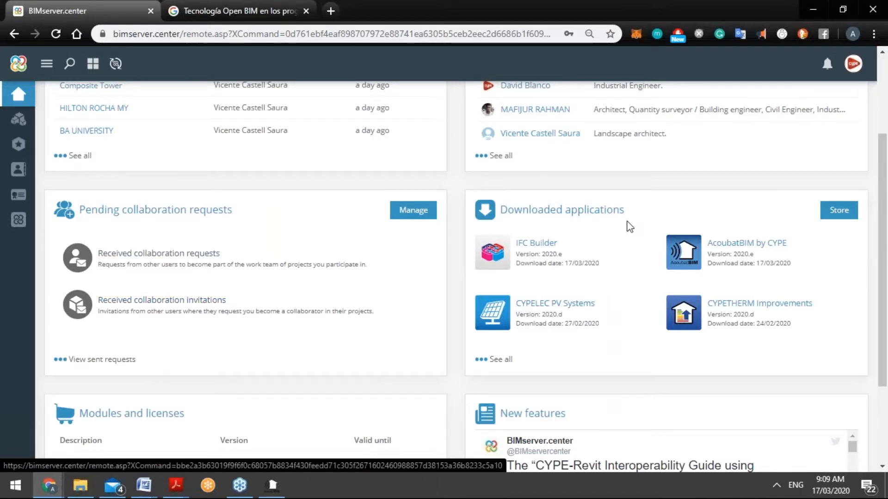
scroll(613, 231, "down", 3)
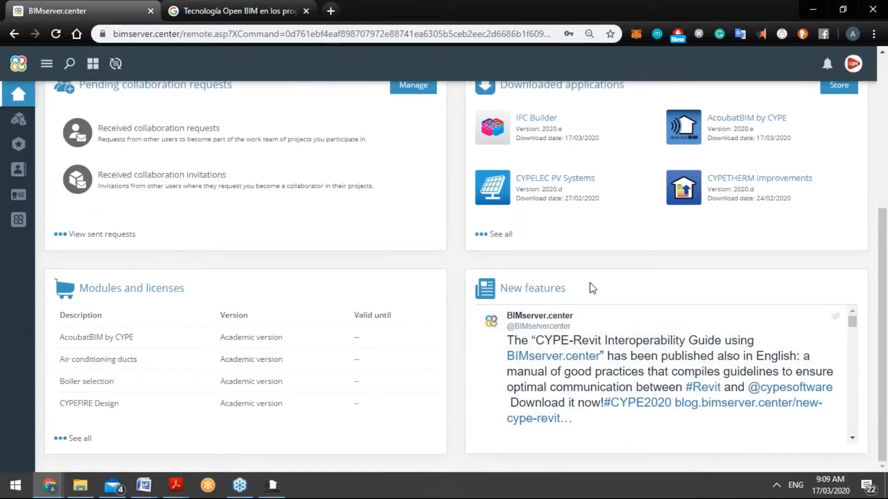
scroll(396, 273, "up", 5)
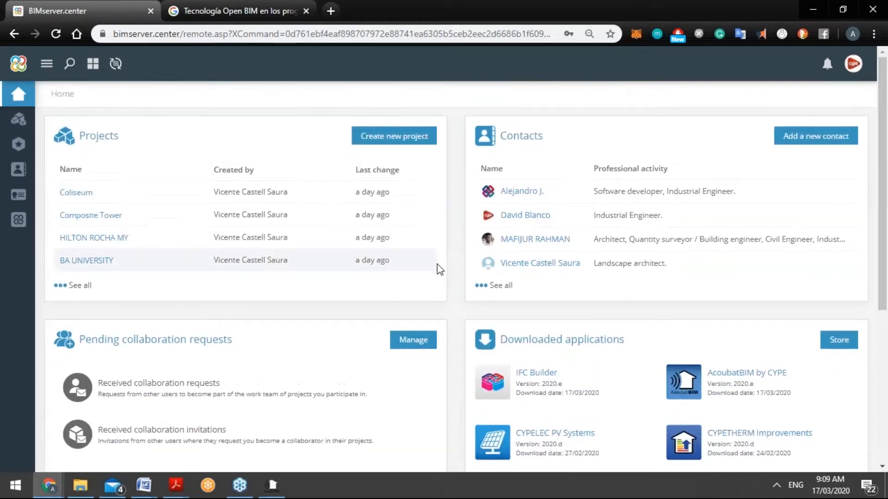
scroll(444, 272, "down", 5)
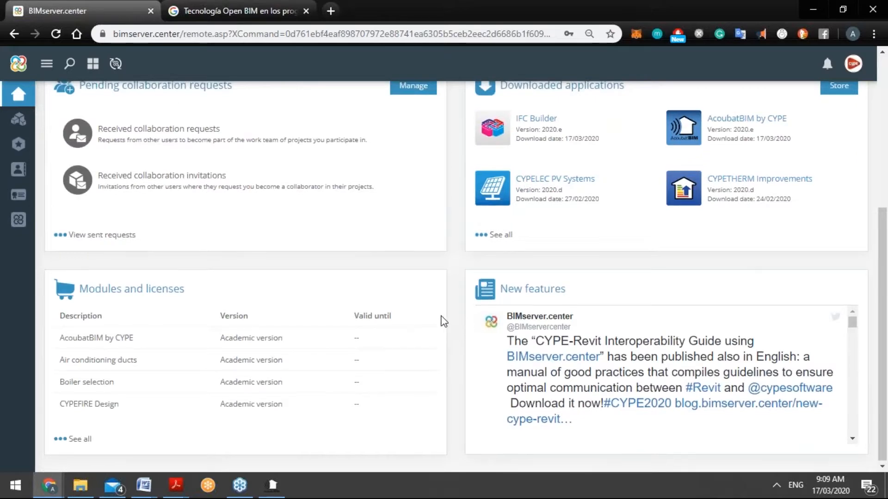
scroll(440, 317, "up", 5)
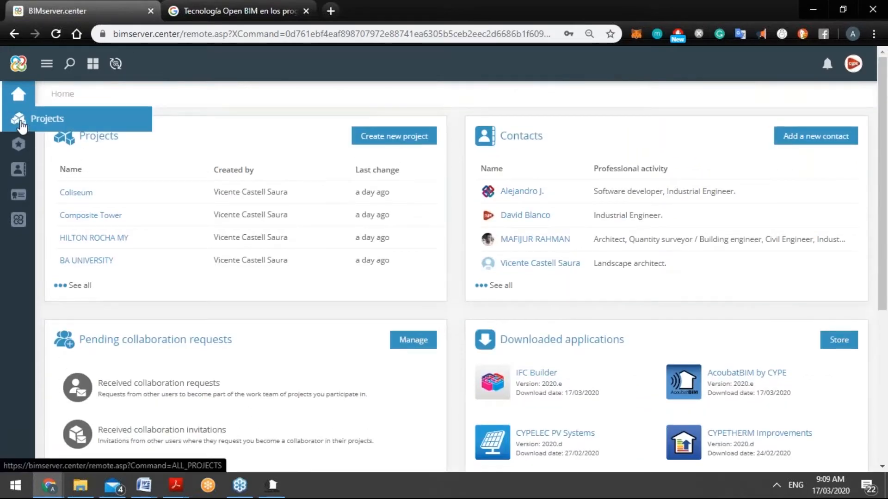
Open the list of all projects and increase the number of entries shown per page
left_click(21, 123)
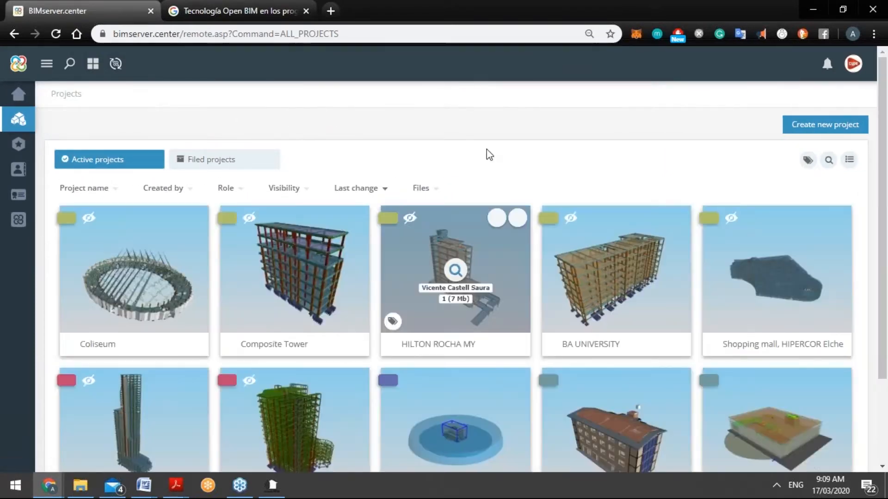
scroll(456, 277, "down", 3)
left_click(389, 434)
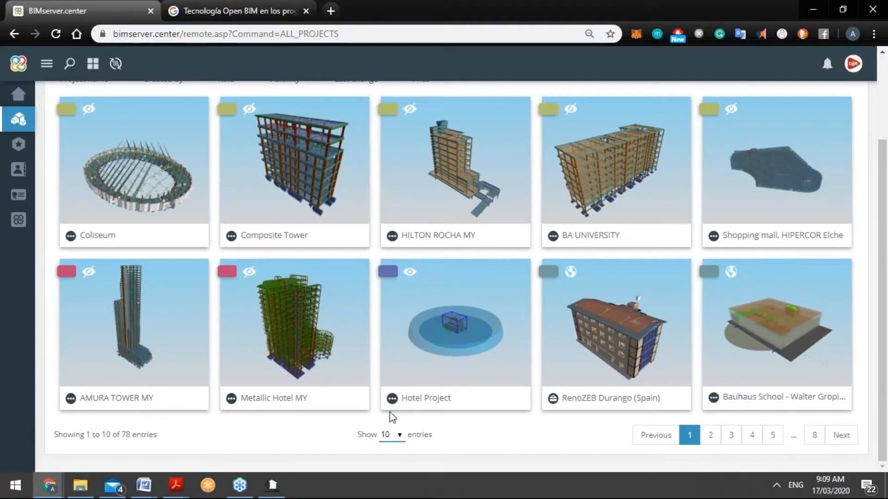
Find the Crown Hall - Mies van der Rohe project among the active projects and open it
mouse_move(493, 317)
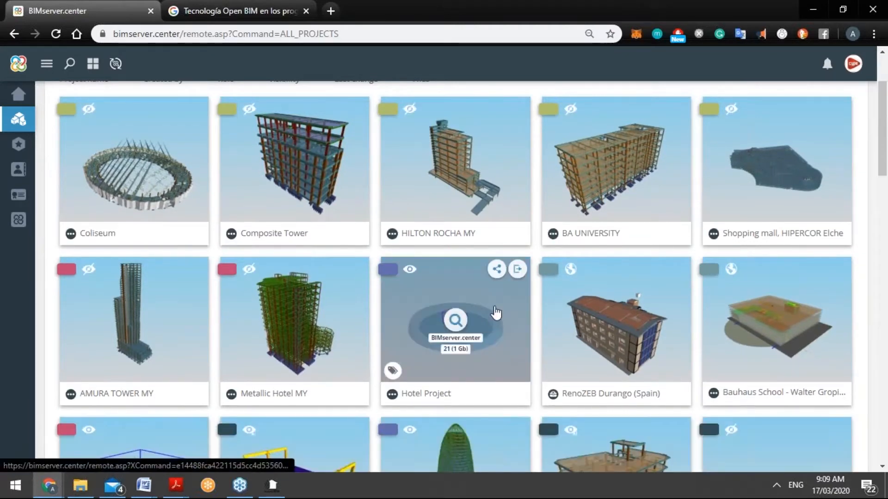
mouse_move(537, 274)
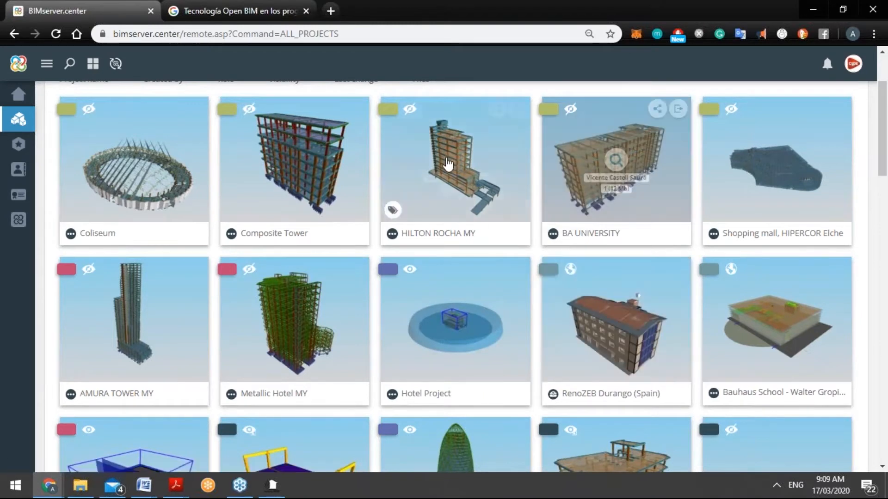
mouse_move(446, 184)
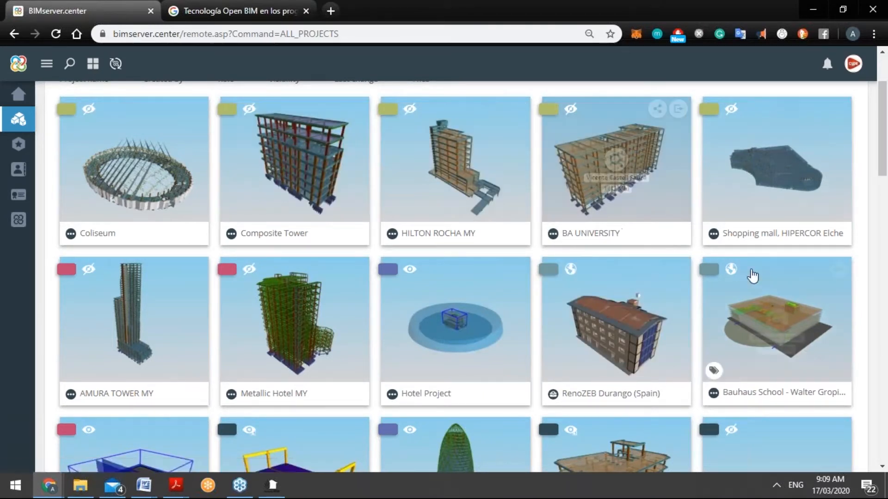
mouse_move(763, 326)
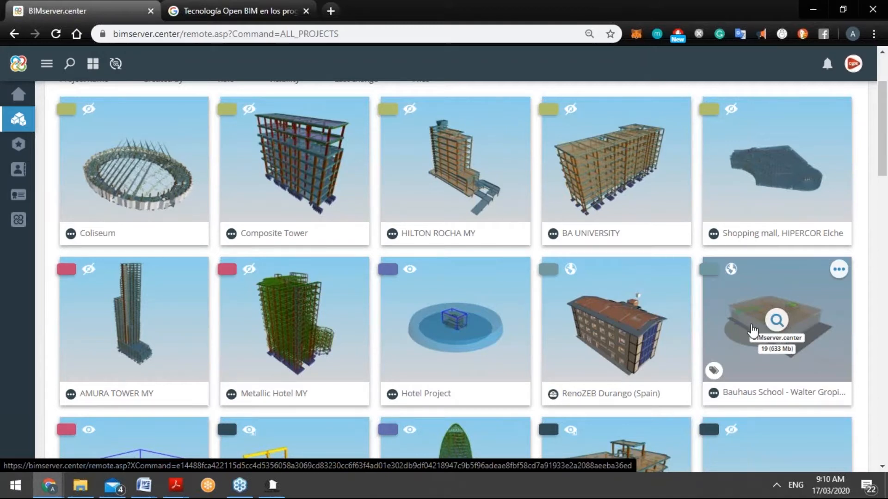
scroll(752, 331, "down", 3)
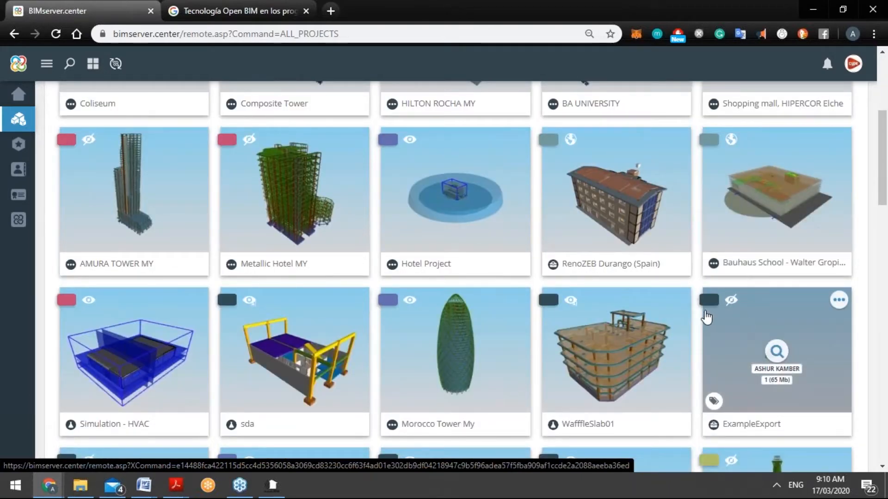
scroll(703, 306, "down", 10)
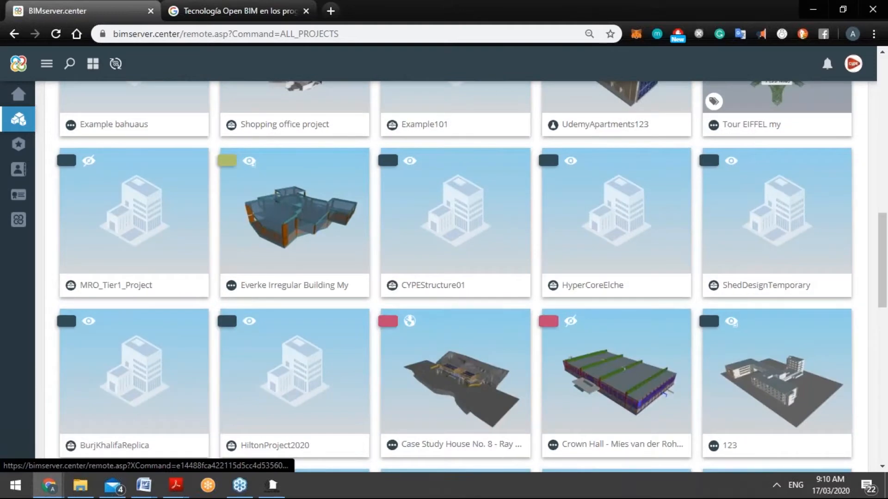
scroll(722, 299, "down", 4)
left_click(616, 183)
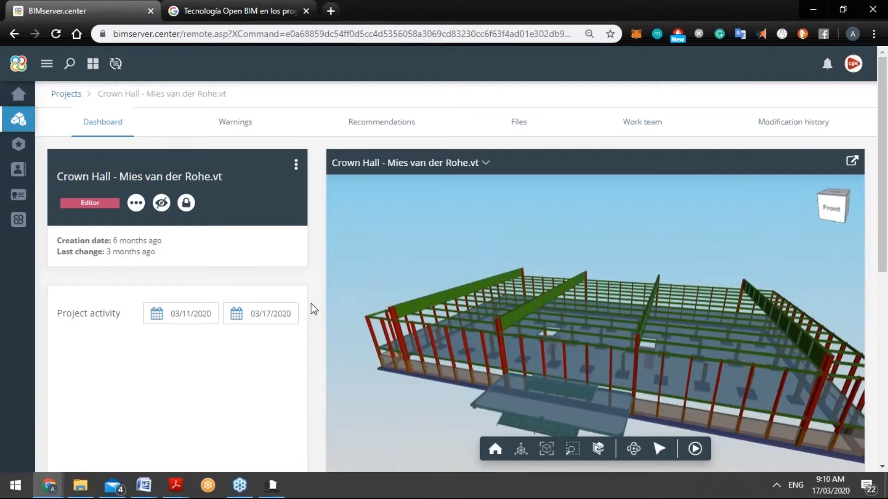
Review the project dashboard's recommended applications, work team, files and latest changes
scroll(311, 309, "down", 8)
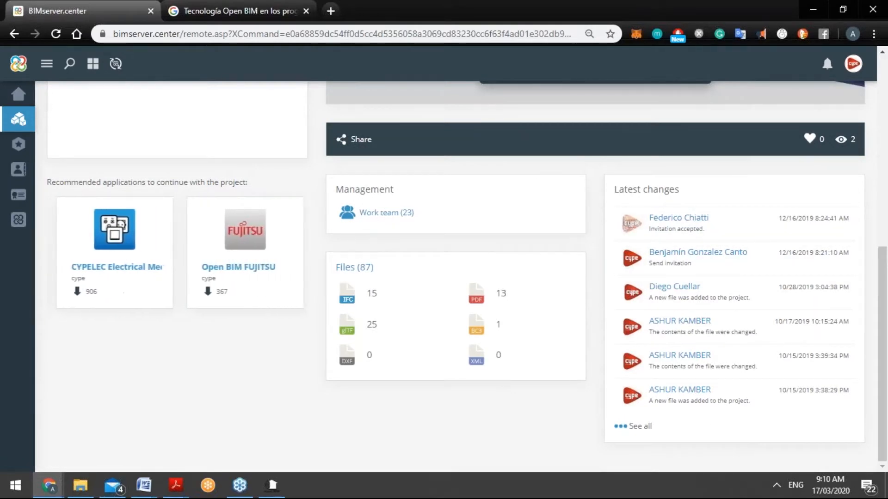
scroll(316, 232, "up", 3)
scroll(317, 231, "up", 5)
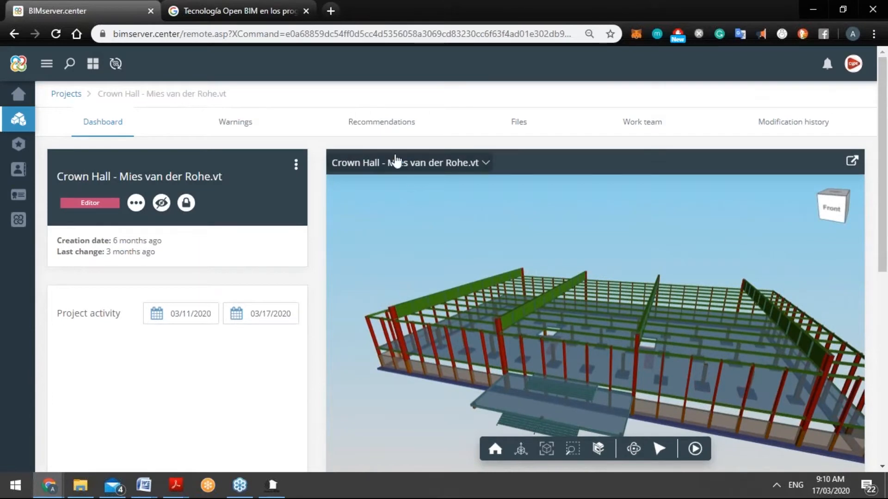
Open the Crown Hall model in the full 3D design view and look through its list of discipline models
left_click(841, 164)
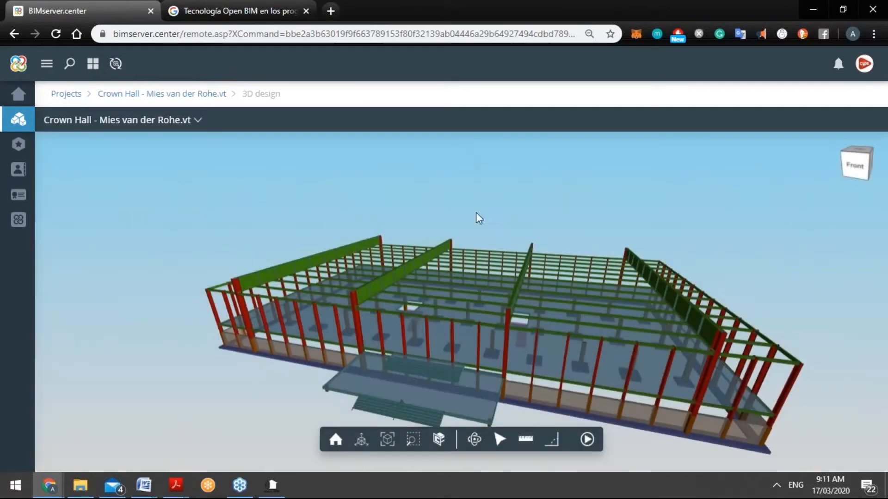
left_click(184, 124)
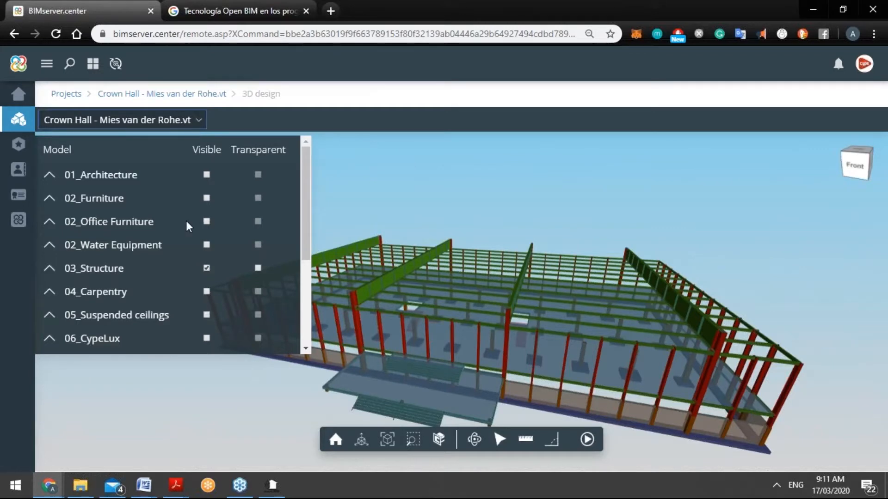
scroll(179, 226, "down", 4)
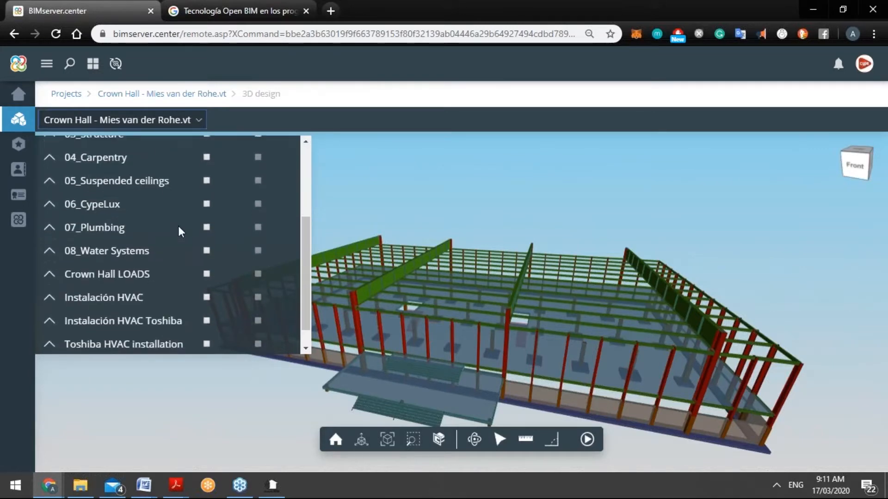
scroll(178, 226, "up", 4)
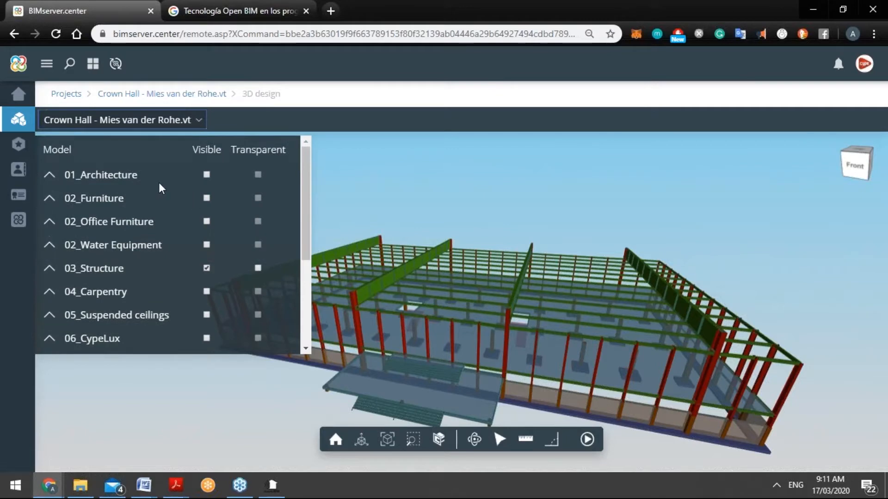
Refer to the shared information part of the Open BIM workflow diagram and return to the Crown Hall 3D view
left_click(214, 5)
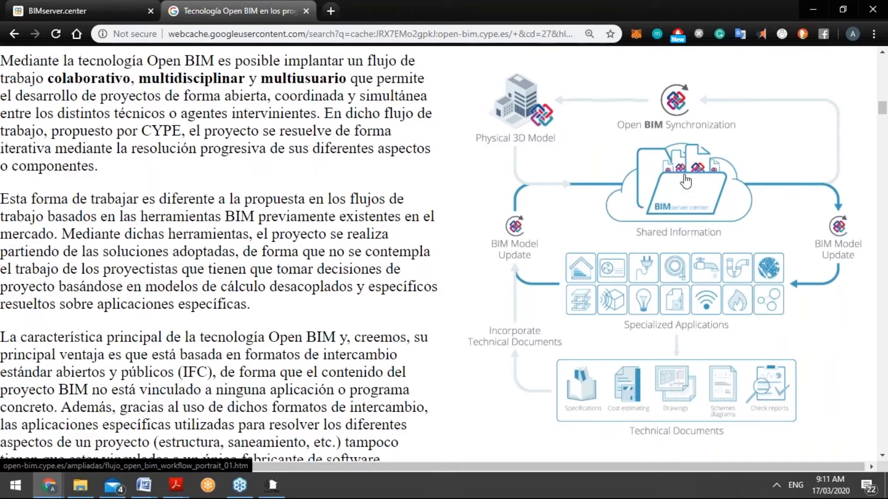
left_click(86, 11)
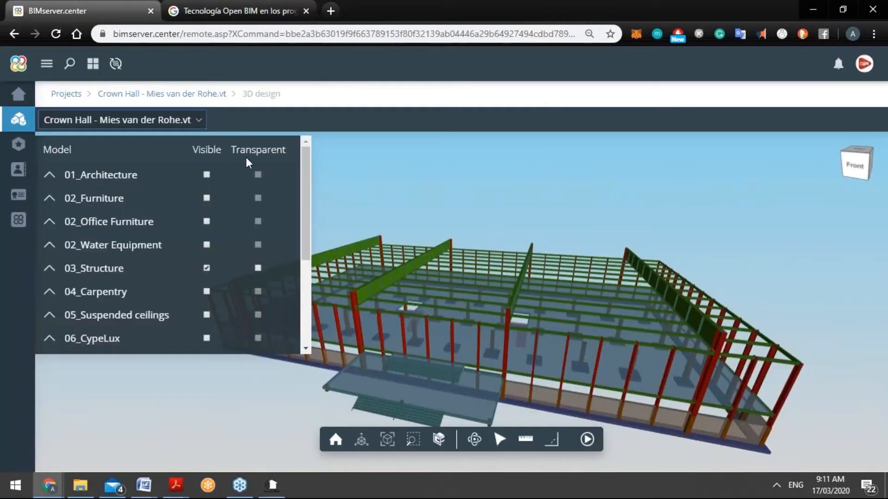
Make the 01_Architecture model visible in place of 03_Structure and view the building from its left corner
left_click(206, 173)
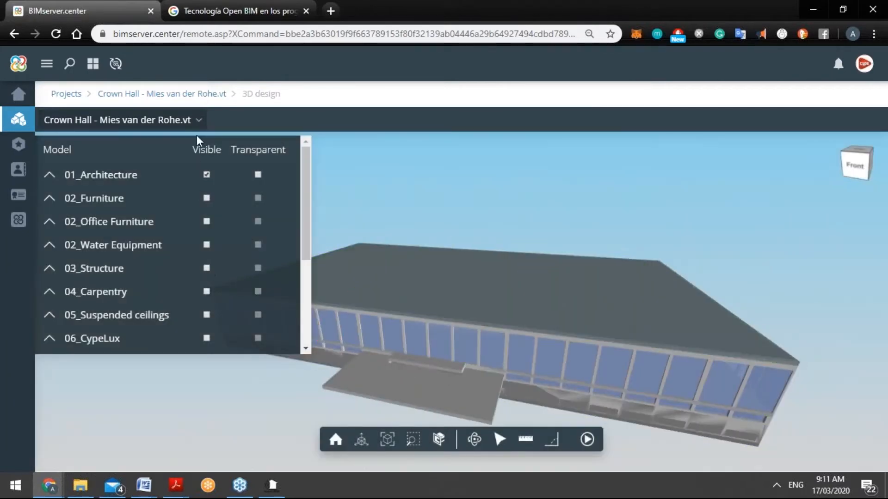
left_click(198, 121)
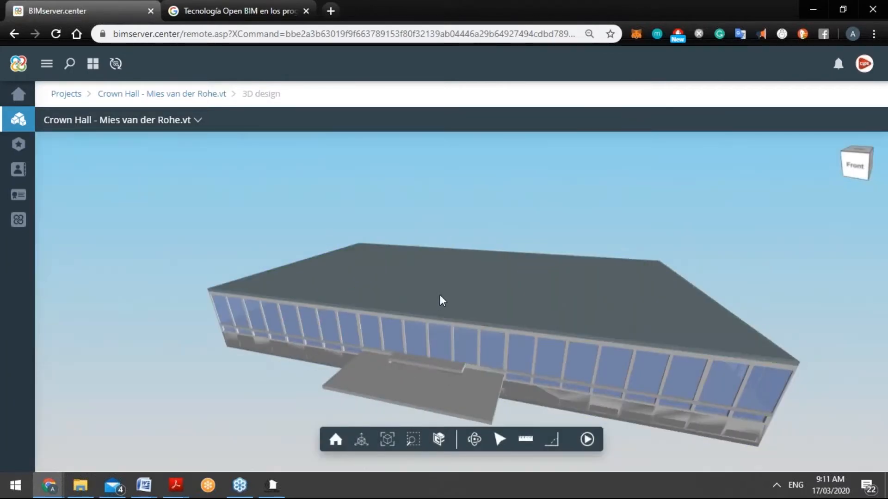
left_click_drag(440, 299, 209, 132)
Make the visible 01_Architecture model transparent in the Crown Hall 3D view
left_click(198, 120)
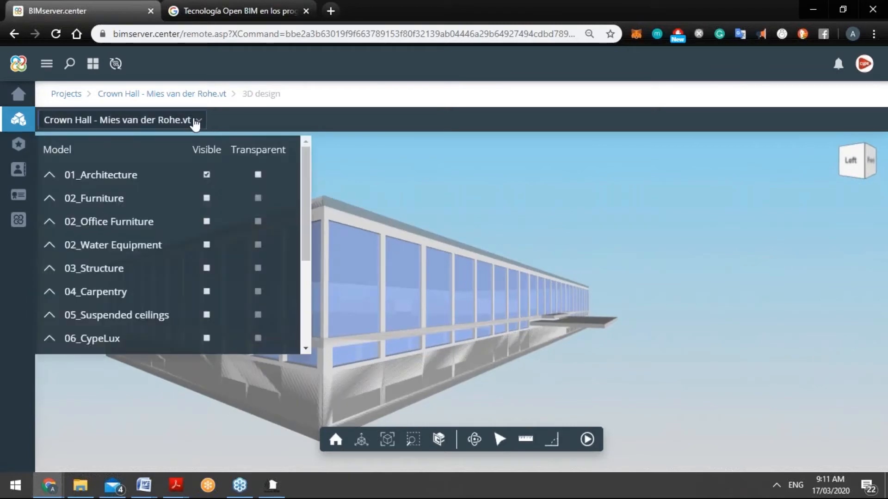
left_click(258, 174)
left_click(198, 121)
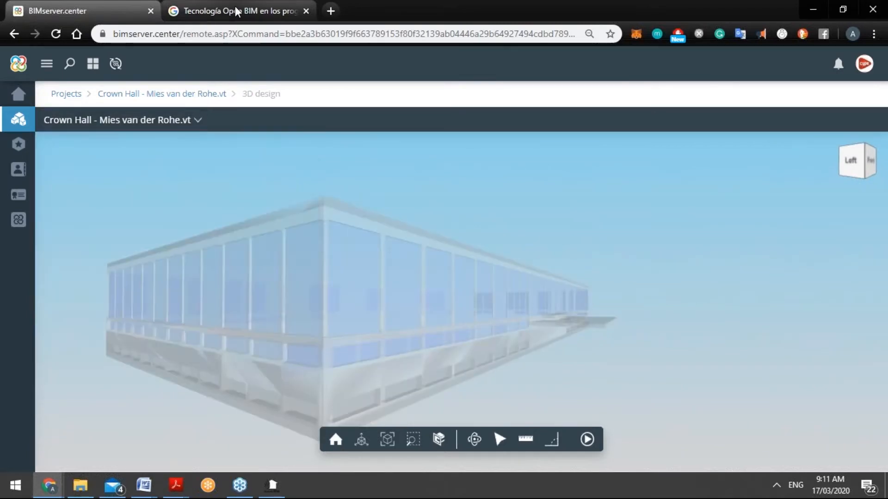
Refer to the Physical 3D Model part of the workflow diagram and view the transparent Crown Hall building from above
left_click(235, 10)
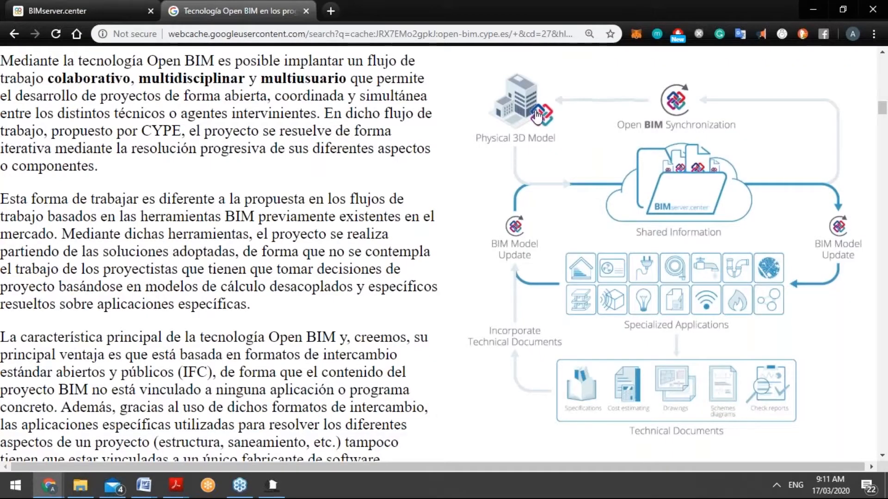
key("ctrl+1")
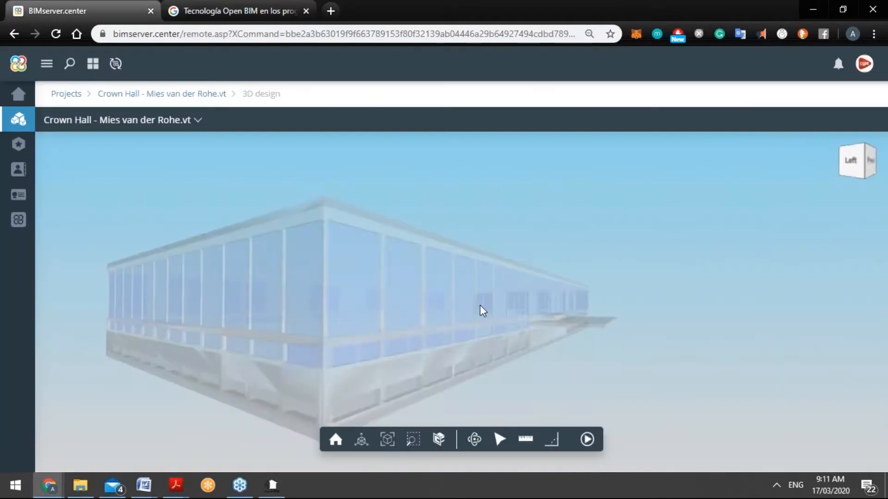
left_click_drag(480, 305, 465, 335)
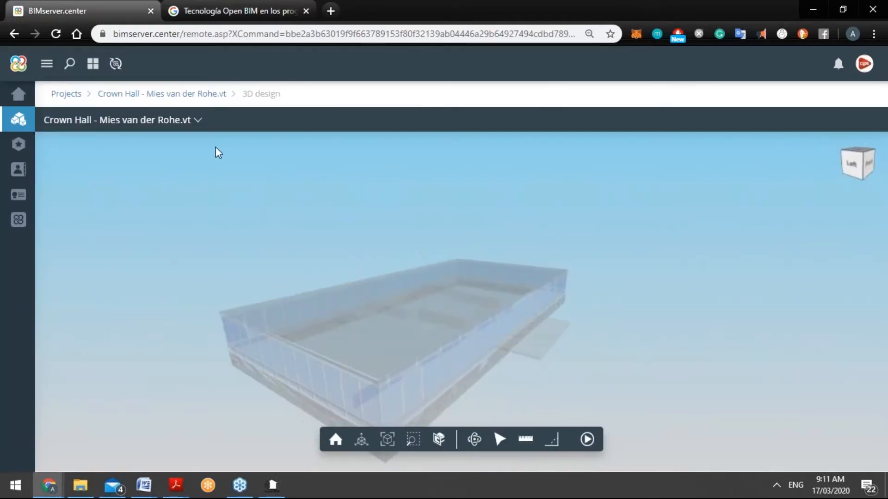
Make the 02_Furniture, 03_Structure, 04_Carpentry and 07_Plumbing models visible together with the transparent architecture, and look through the rest of the model list
left_click(198, 120)
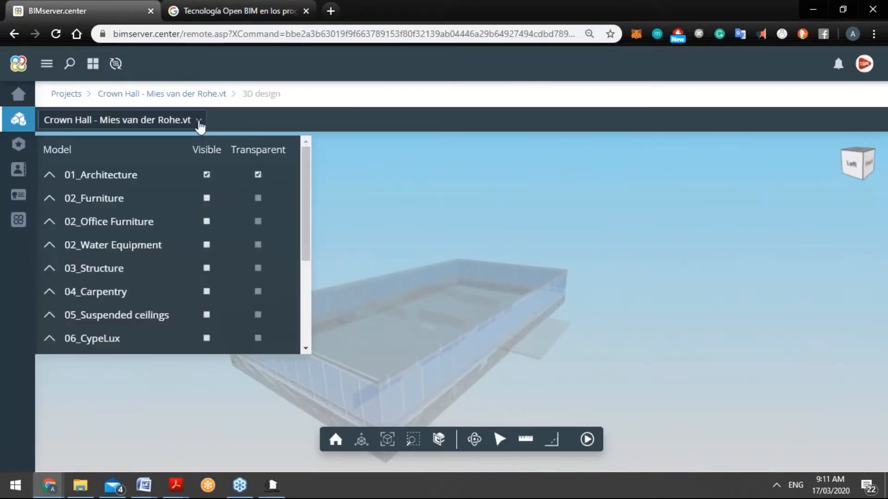
left_click(206, 198)
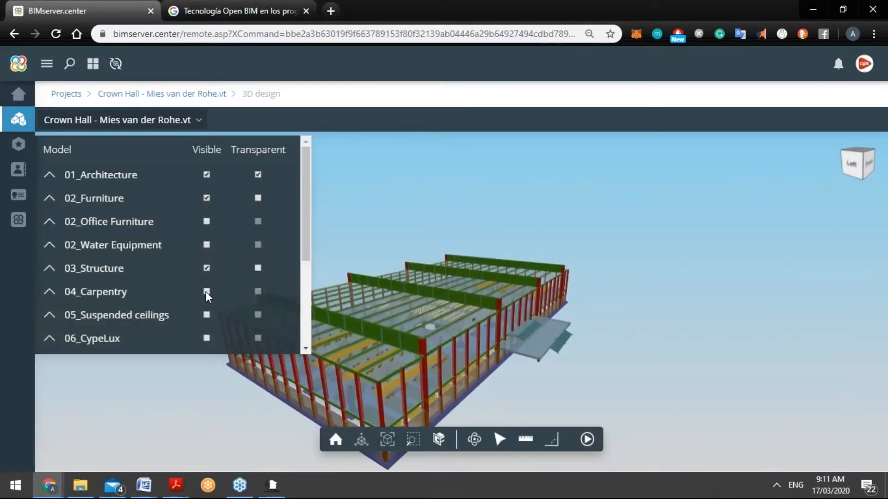
left_click(206, 293)
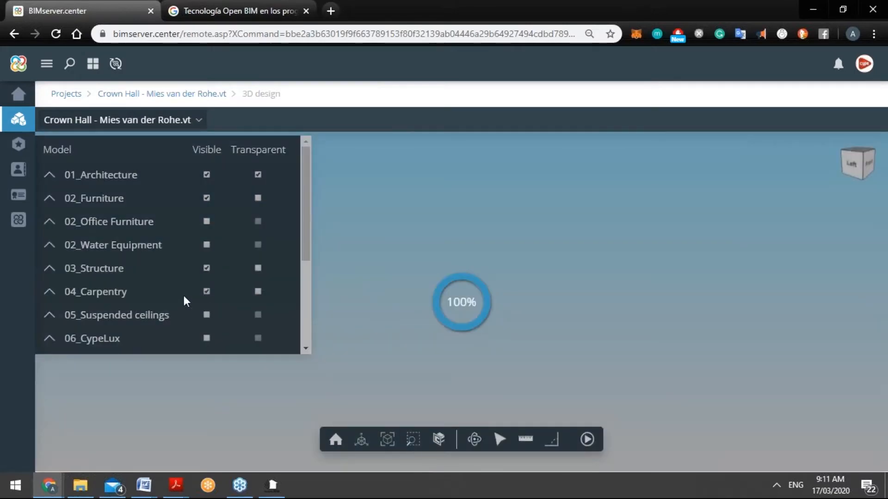
scroll(157, 291, "down", 2)
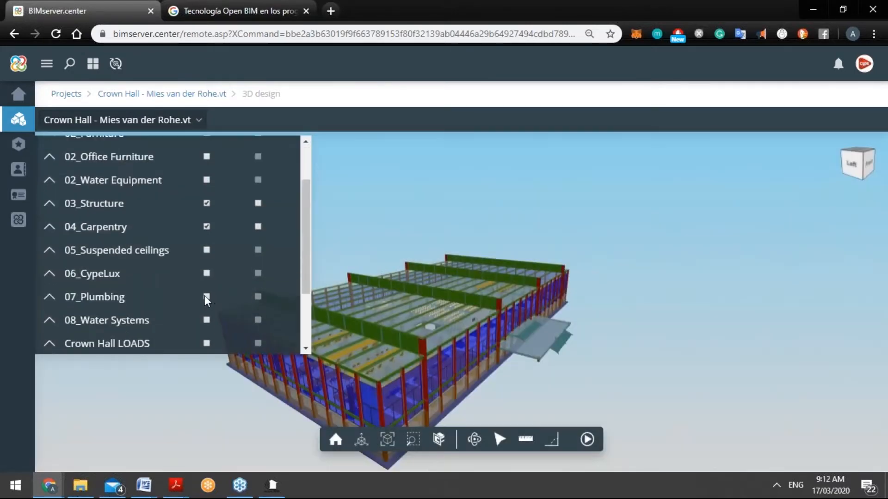
left_click(206, 296)
scroll(160, 304, "down", 3)
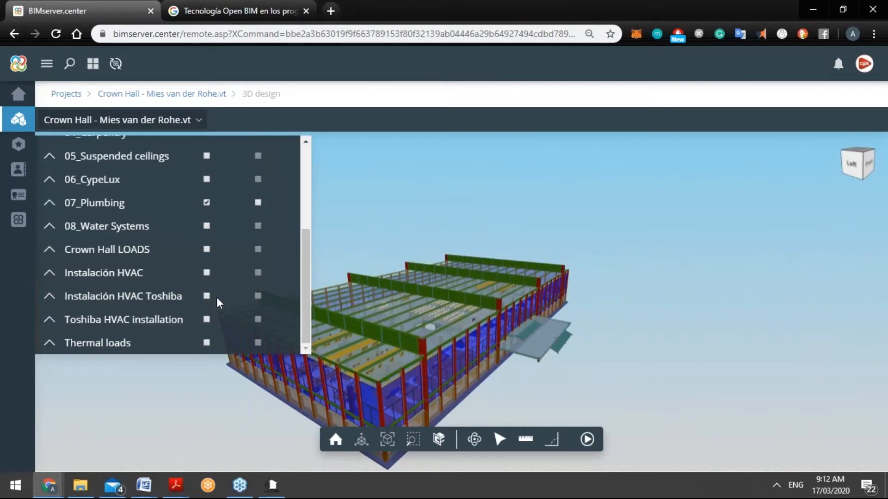
scroll(216, 299, "up", 5)
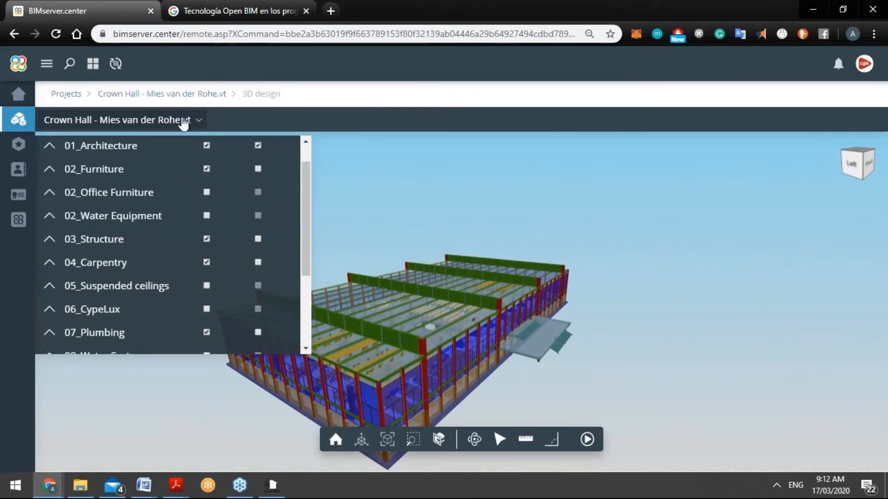
Return to the Crown Hall project page and refer to the Technical Documents part of the Open BIM workflow diagram
left_click(118, 94)
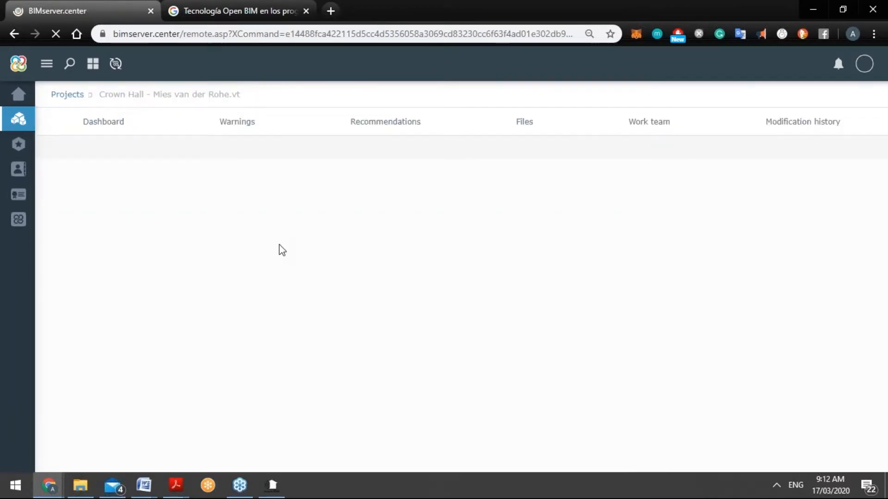
left_click(526, 124)
left_click(283, 4)
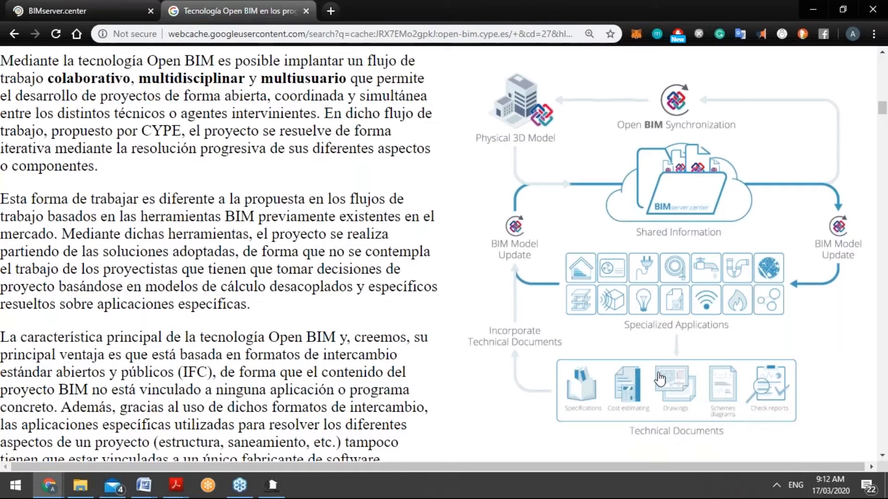
left_click(85, 1)
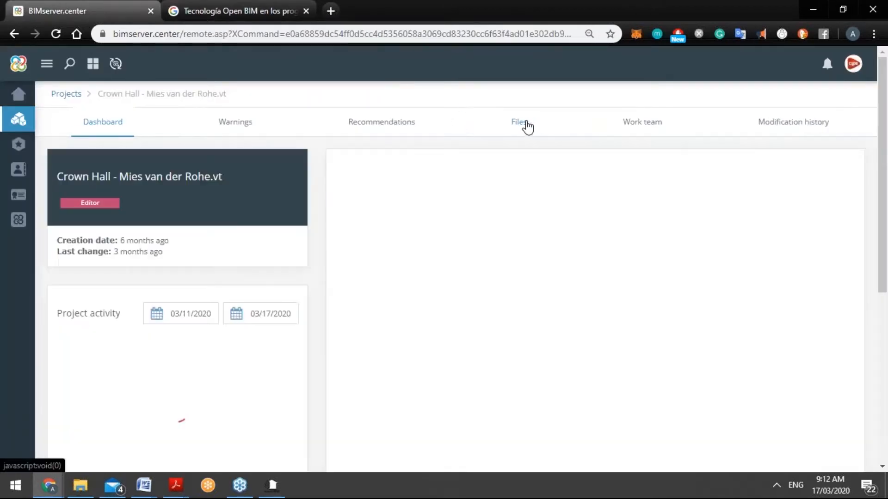
List the Crown Hall project's files and sort them by name in ascending order
left_click(510, 132)
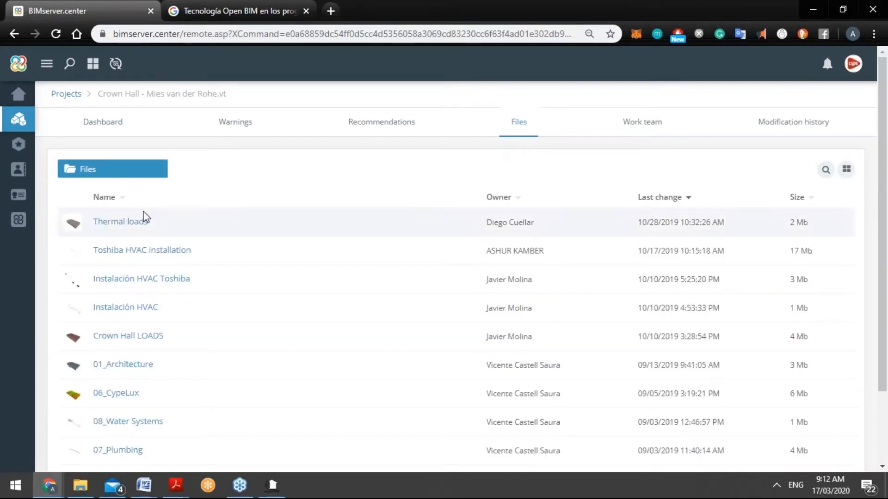
left_click(122, 198)
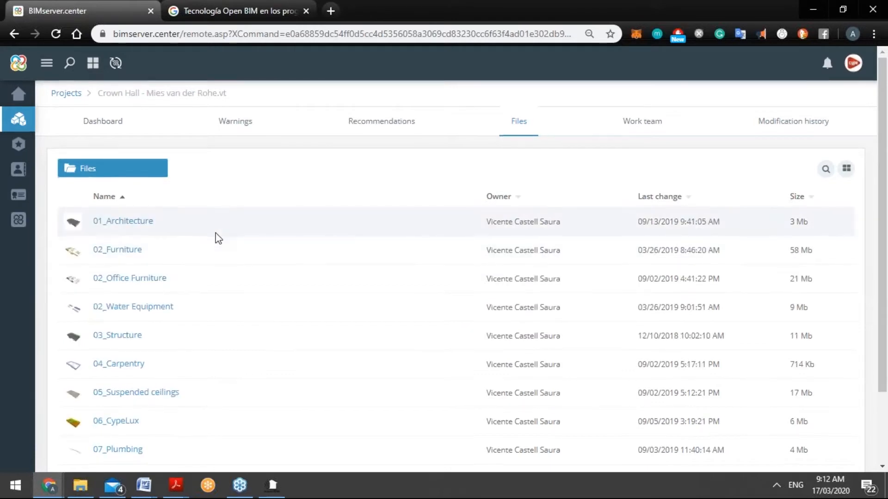
scroll(215, 240, "down", 2)
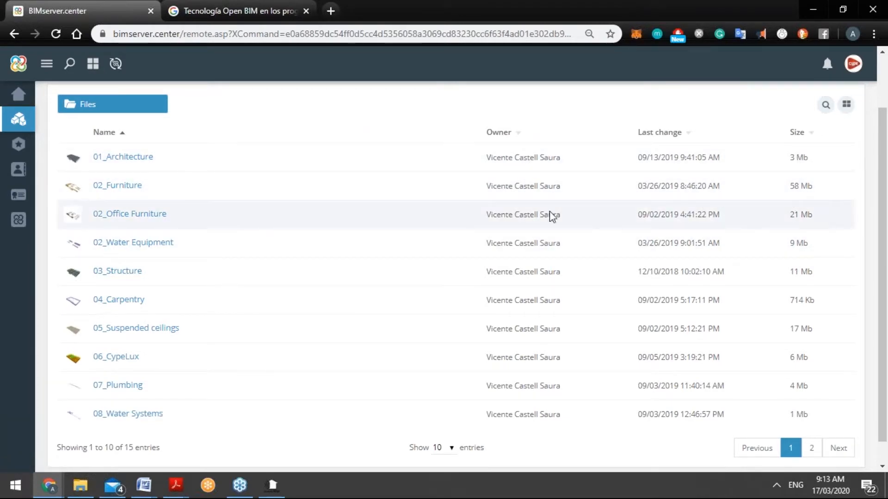
Examine the generating application and associated files of the 03_Structure and 08_Water Systems models, closing each model's information
left_click(138, 274)
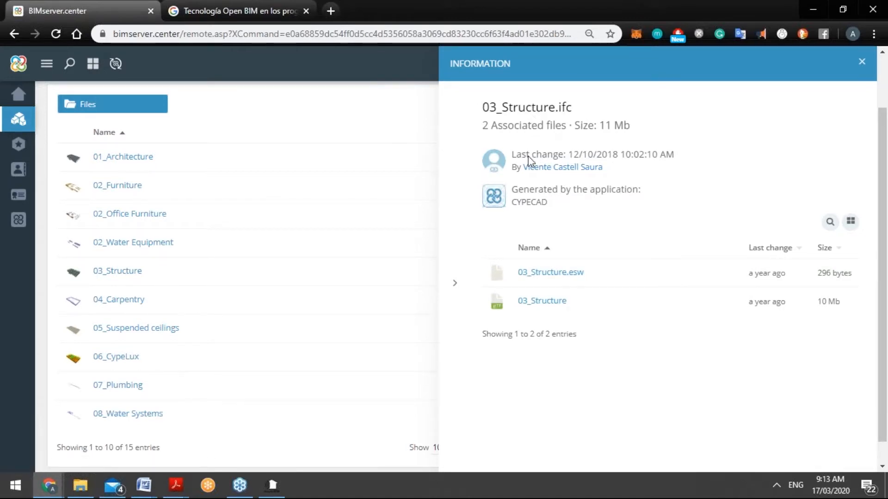
double_click(532, 203)
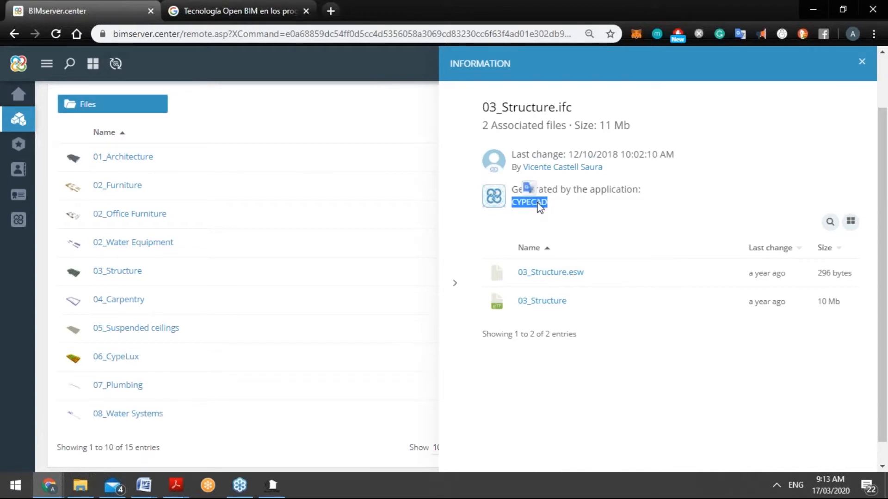
left_click(539, 207)
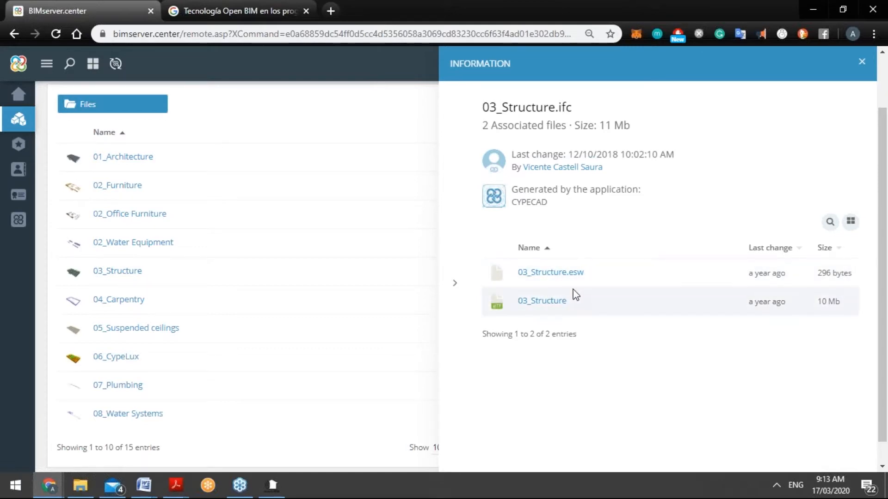
left_click(451, 283)
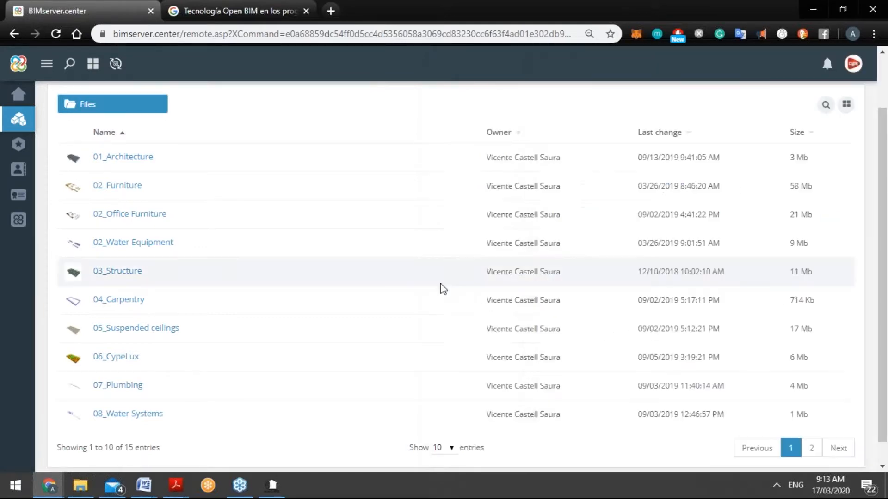
left_click(141, 415)
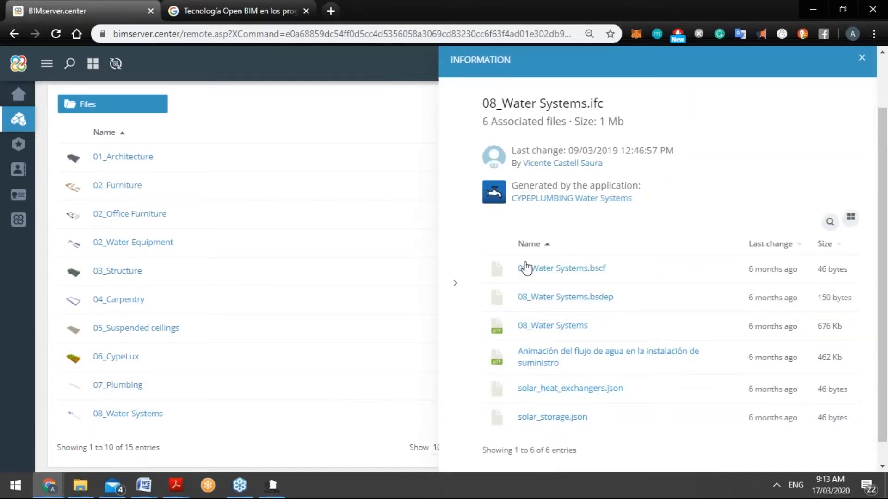
left_click(454, 285)
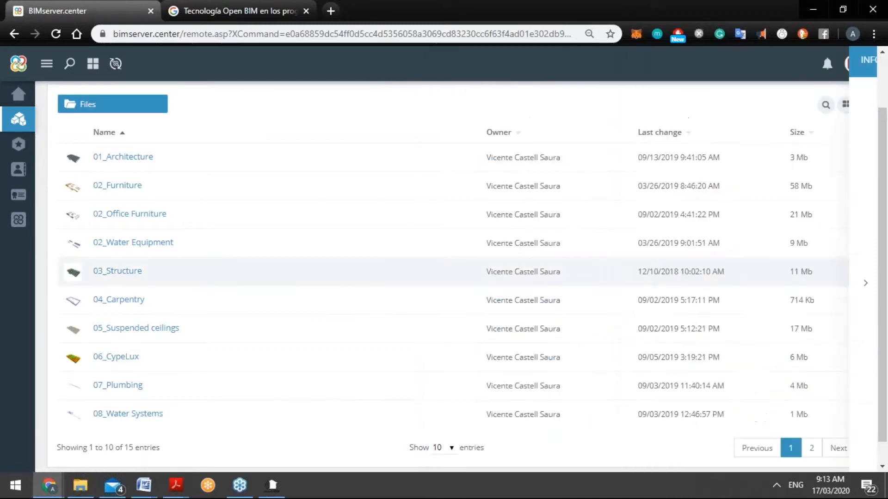
Review the Open BIM Carpentry PDF report attached to 04_Carpentry through to its last page, and close the report and file information
left_click(133, 306)
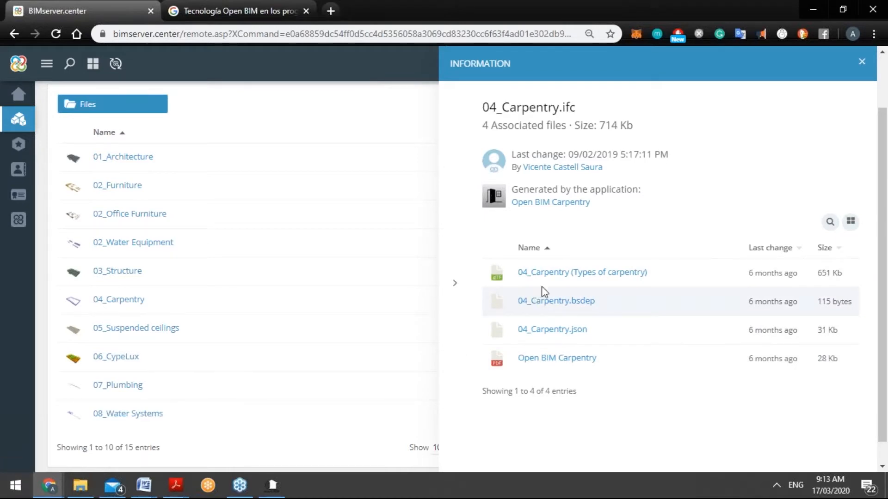
left_click(557, 361)
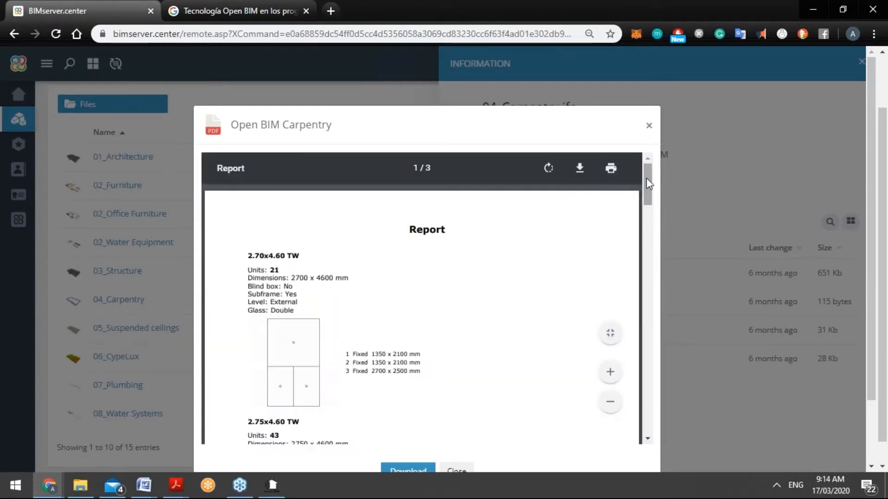
left_click_drag(649, 183, 469, 437)
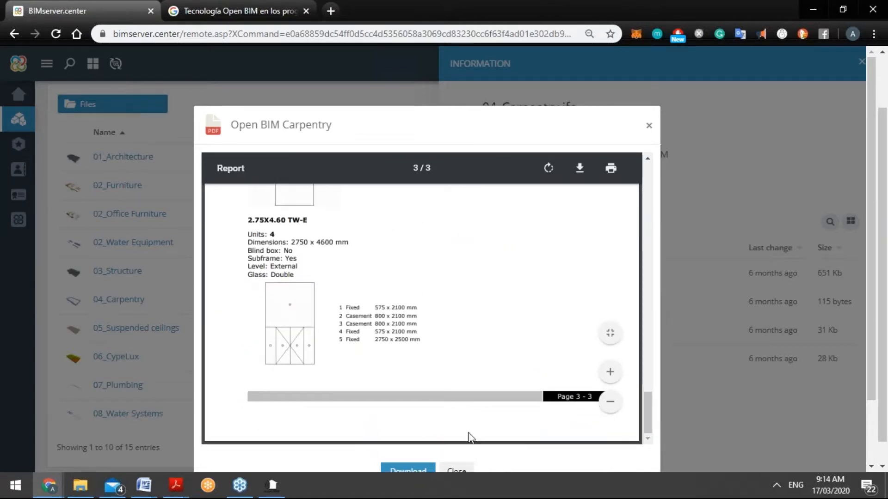
left_click(460, 472)
left_click(455, 282)
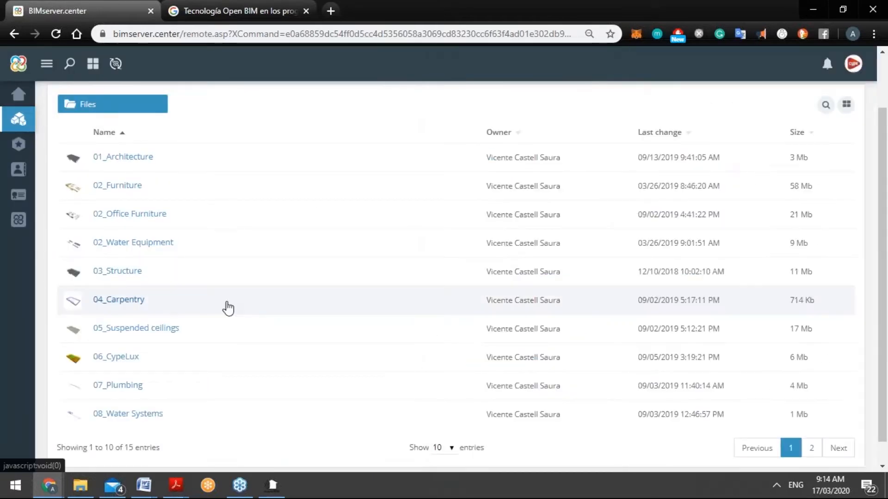
Open the BIMserver.center Store and look over the applications it offers
scroll(228, 307, "down", 1)
scroll(228, 307, "up", 2)
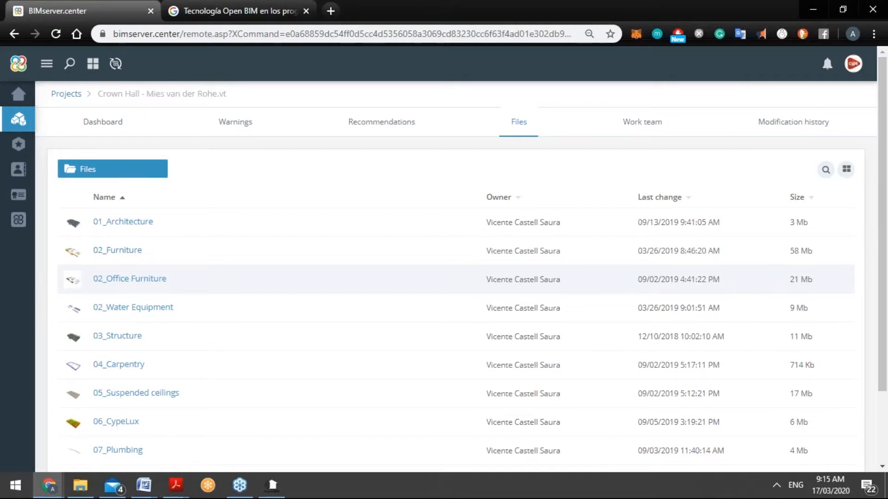
left_click(24, 227)
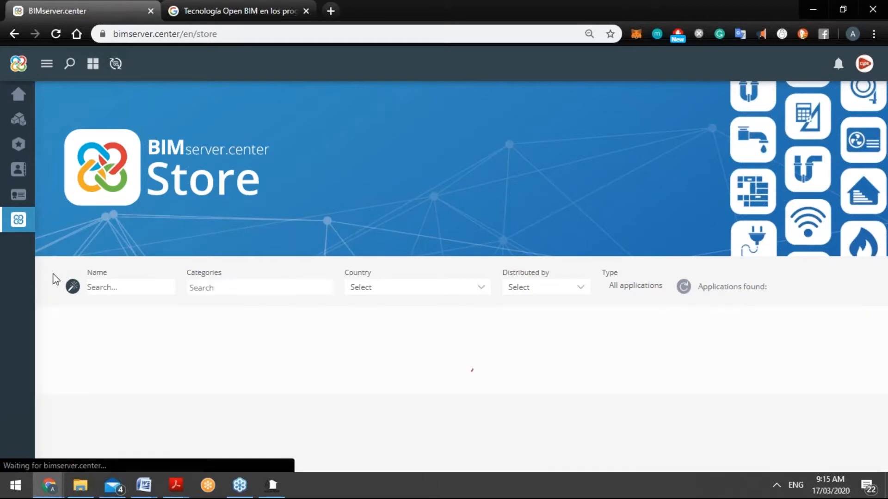
scroll(49, 276, "down", 1)
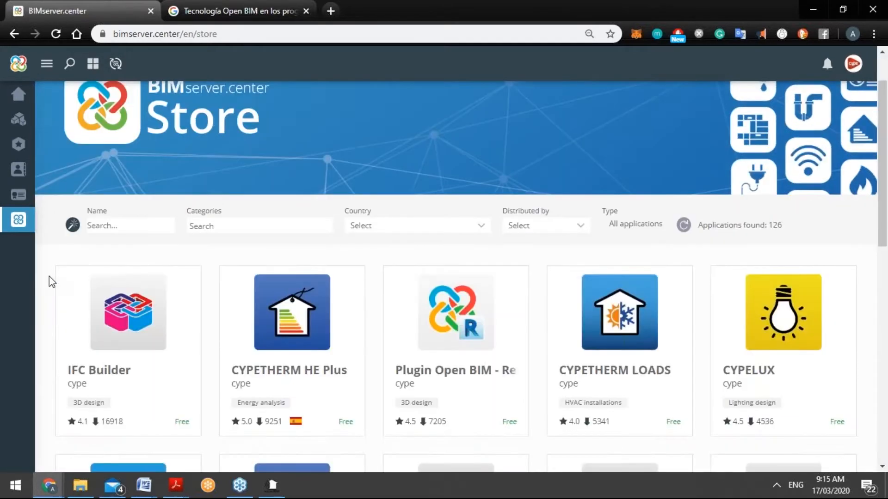
scroll(49, 276, "down", 1)
scroll(49, 276, "up", 2)
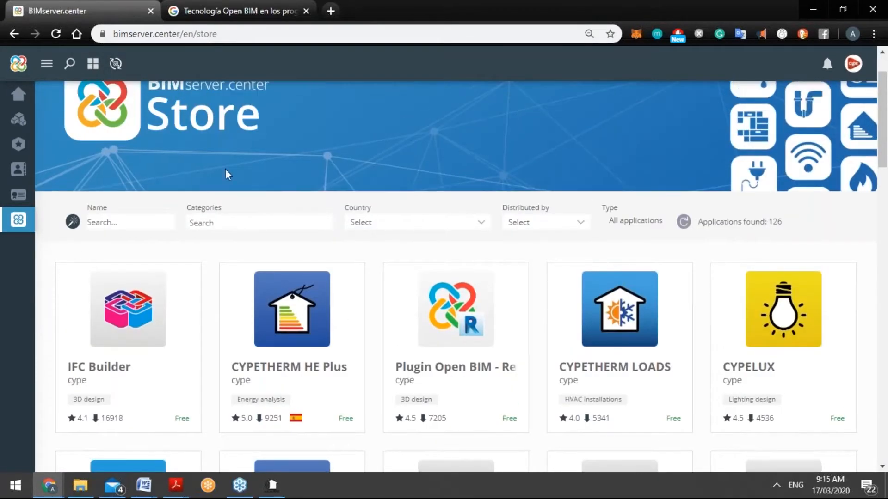
Look through the Store's application categories and set the category filter to 3D design
left_click(214, 224)
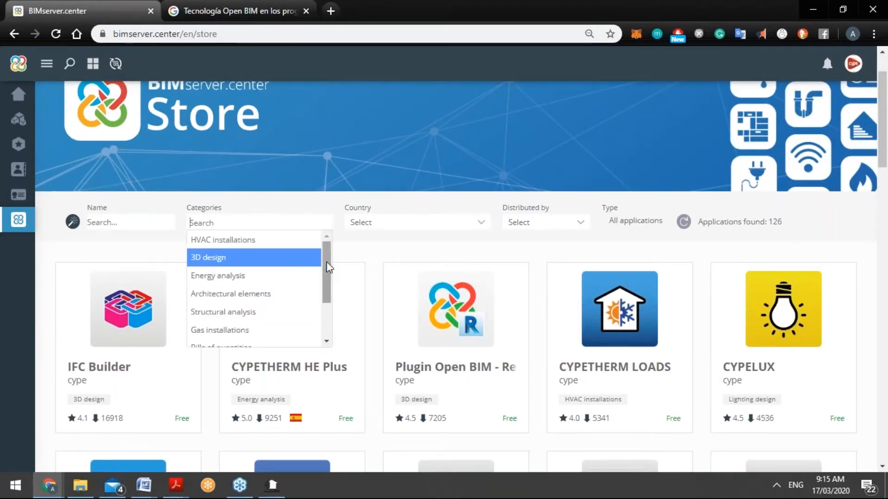
mouse_move(328, 267)
left_mouse_down()
mouse_move(326, 300)
mouse_move(331, 262)
left_mouse_up()
key("Up")
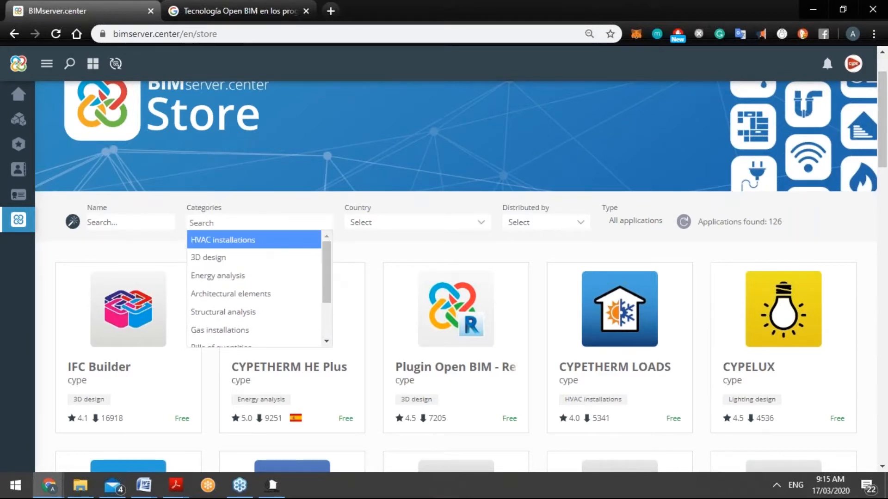
left_click(147, 245)
left_click(209, 222)
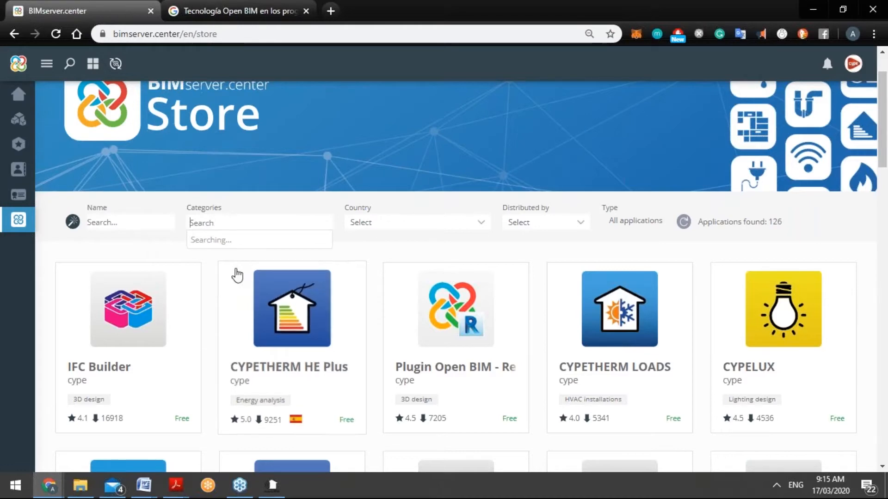
left_click(223, 258)
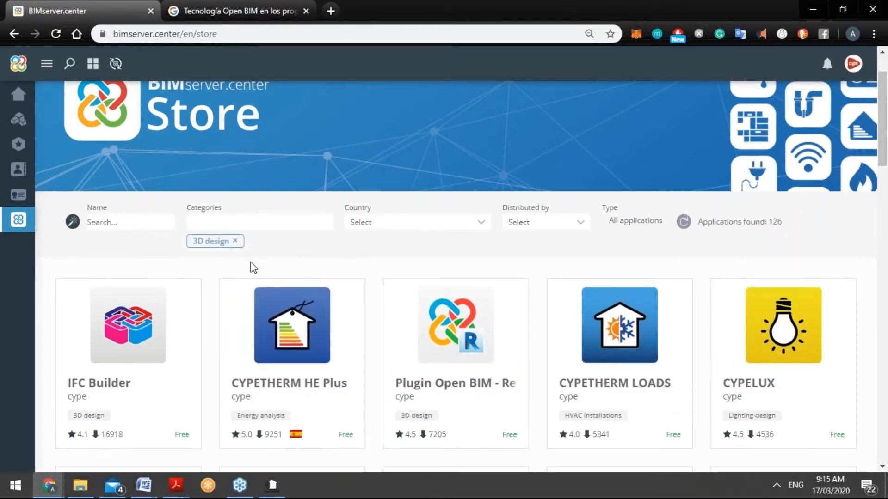
Look over the 3D design applications and the Open BIM workflow diagram on the Tecnología Open BIM page, and return to the Store
scroll(259, 258, "down", 2)
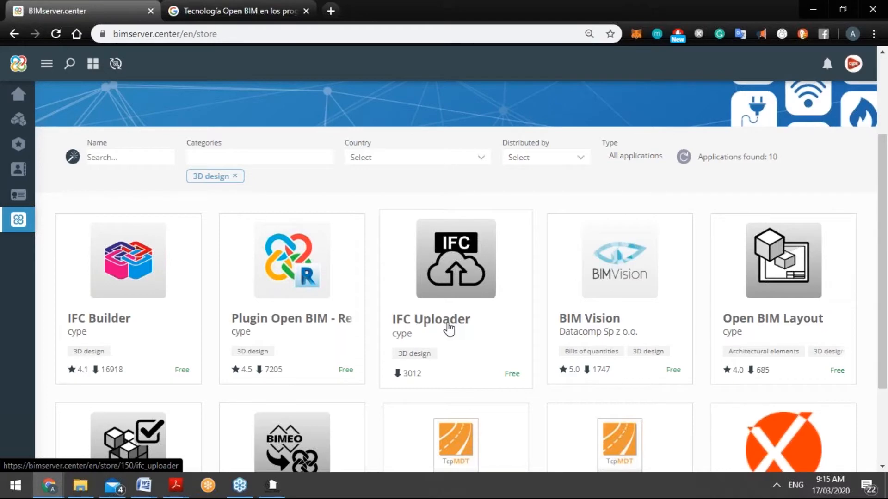
left_click(234, 11)
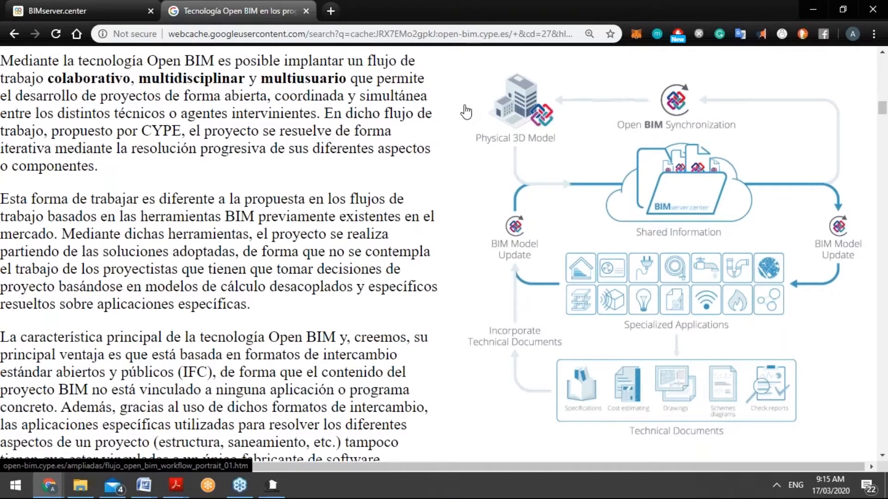
scroll(466, 111, "up", 2)
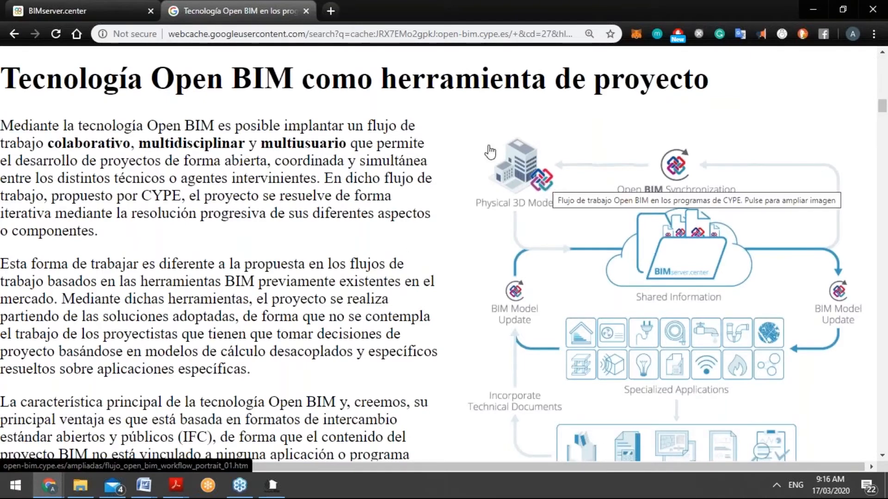
left_click(107, 6)
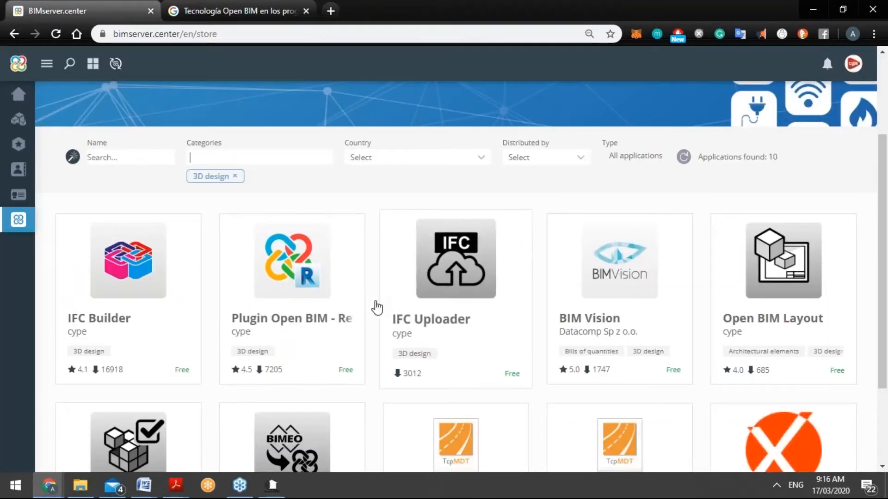
Review the Plugin Open BIM - Revit page's information and enlarged screenshot, and go back to the Store
left_click(307, 283)
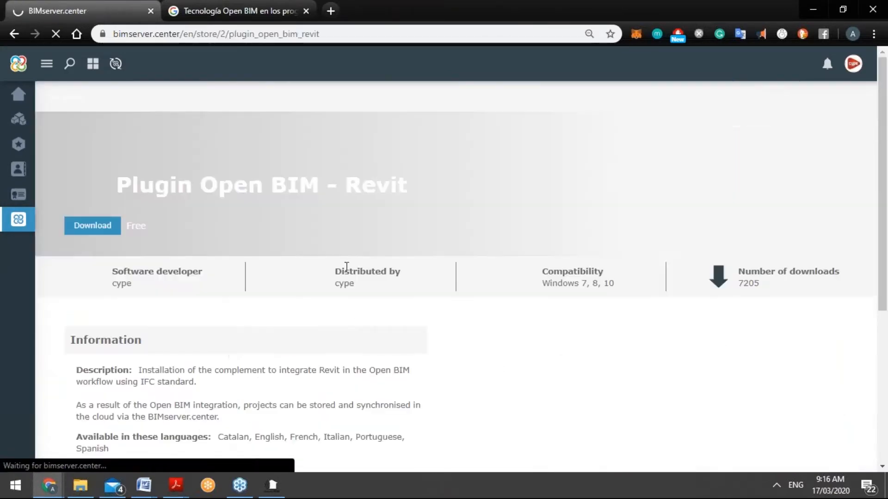
scroll(588, 311, "down", 4)
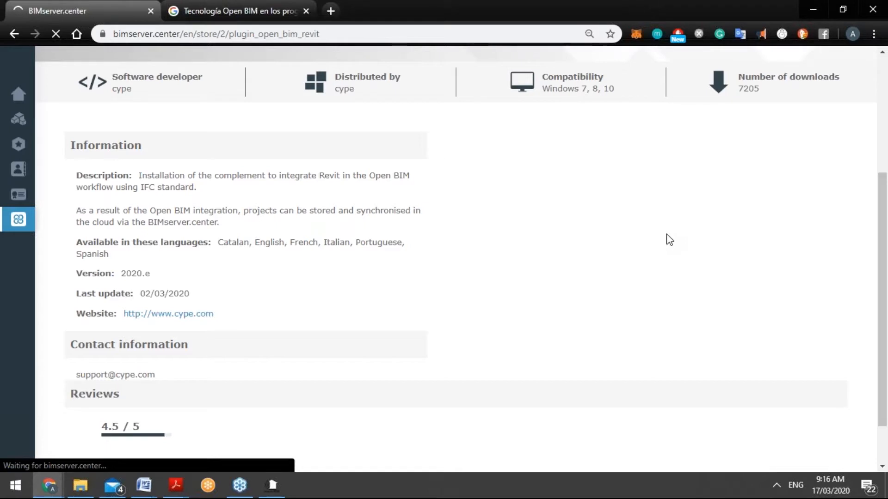
left_click(492, 153)
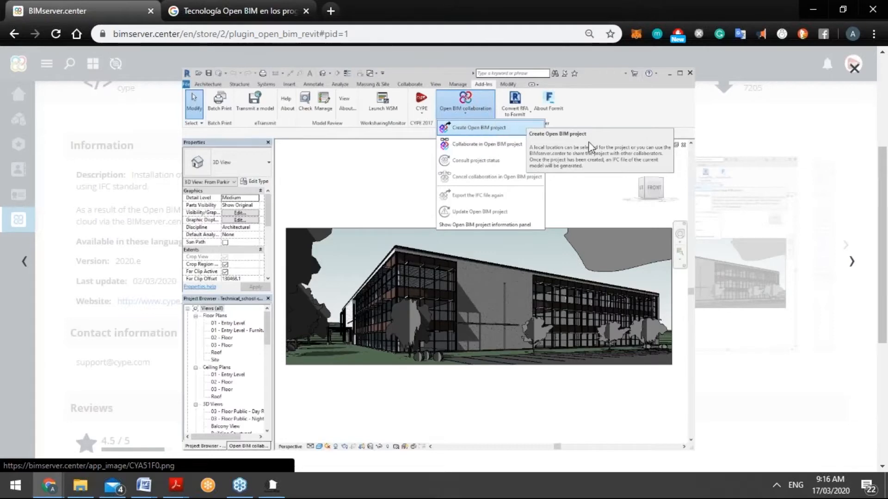
left_click(727, 128)
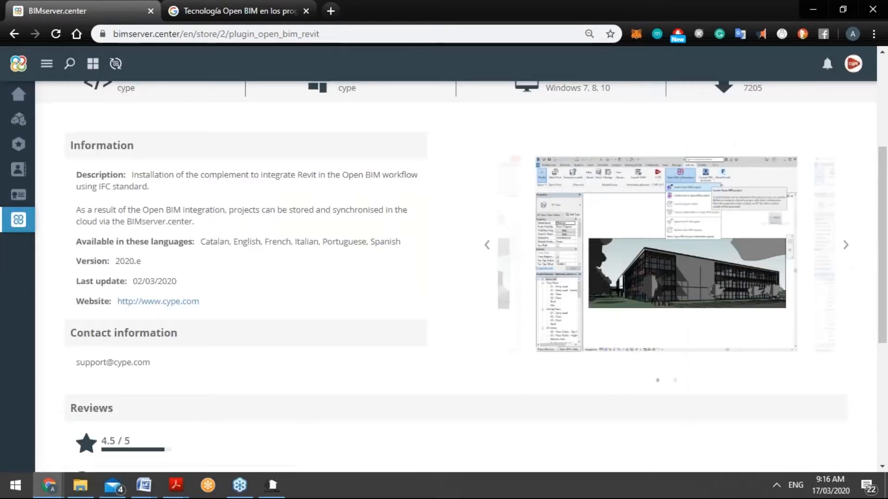
scroll(680, 135, "up", 2)
scroll(469, 202, "up", 4)
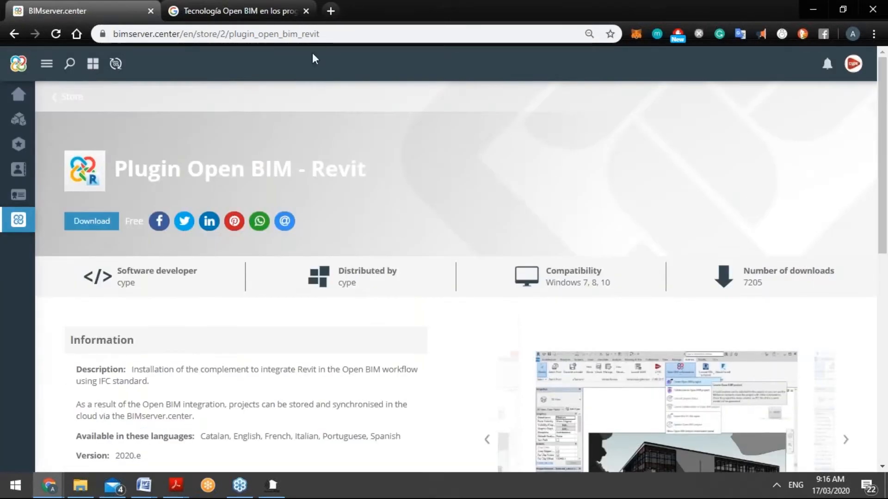
left_click(61, 96)
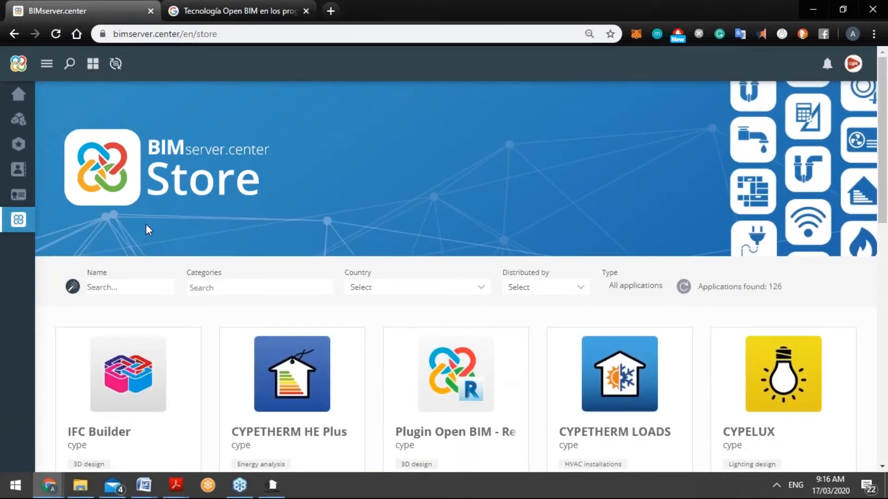
Filter the Store's applications by the 3D design category and look over the matching applications
scroll(146, 224, "down", 1)
left_click(231, 224)
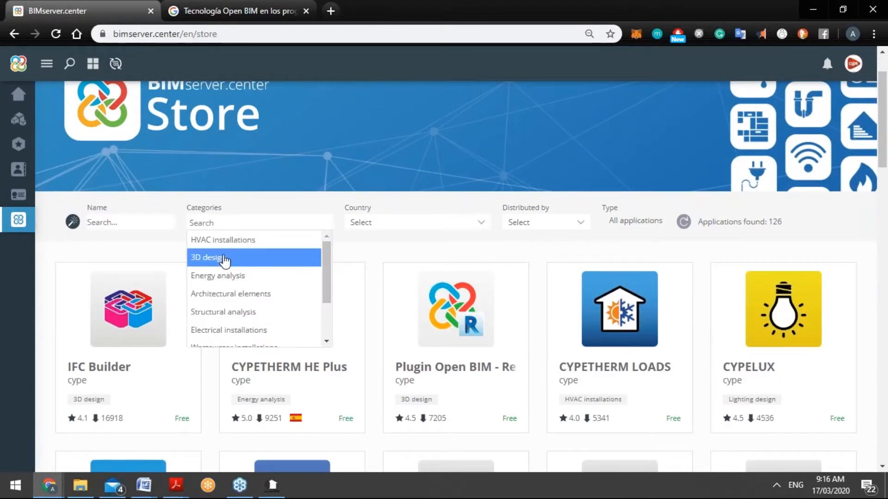
left_click(225, 257)
scroll(230, 263, "down", 1)
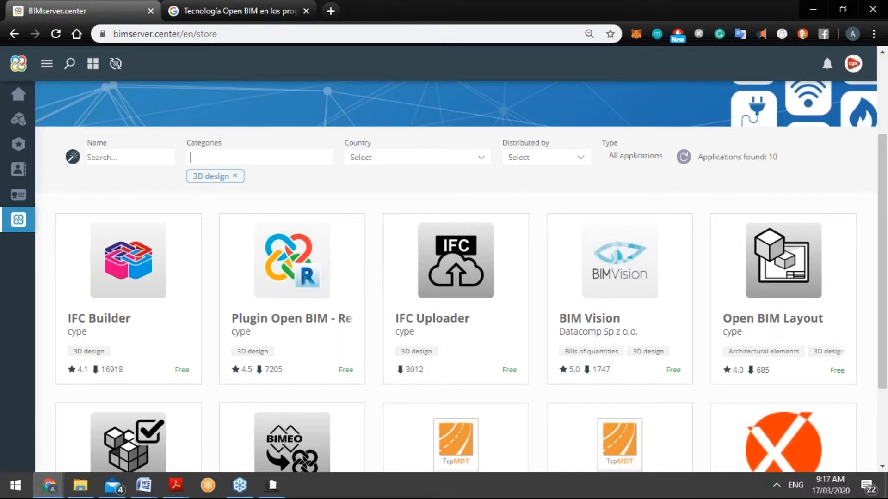
Switch to the AcoubatBIM window holding the Offices file, maximise it and close the program
key("alt+Tab")
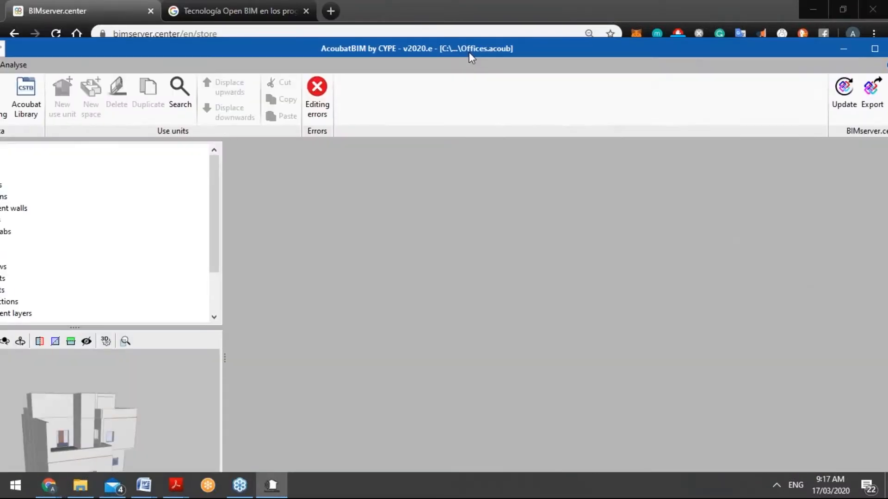
left_click_drag(469, 52, 484, 41)
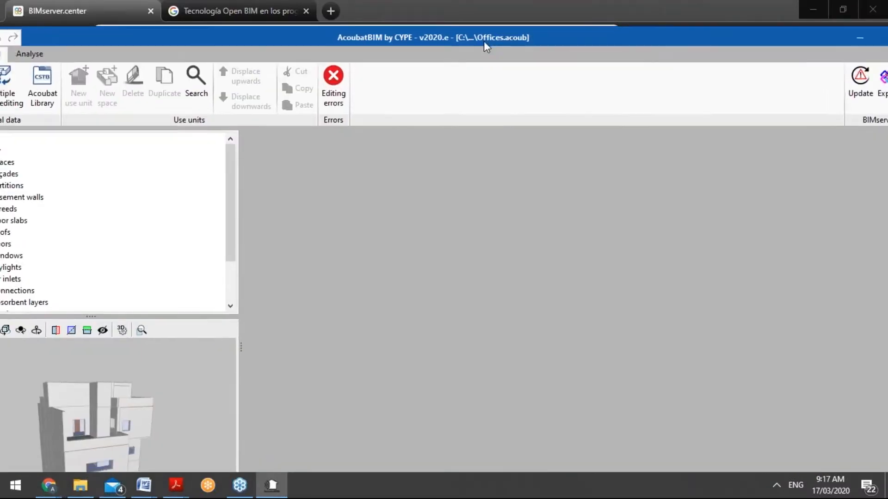
double_click(484, 41)
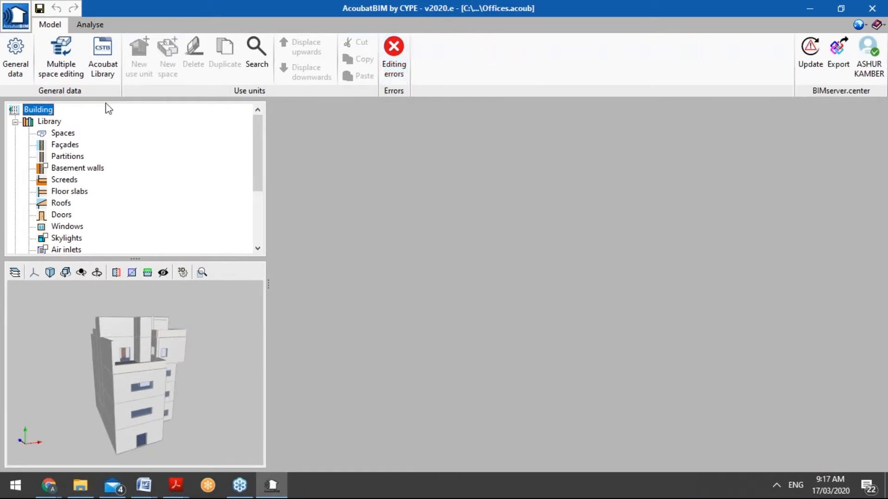
left_click(838, 11)
key("alt+F4")
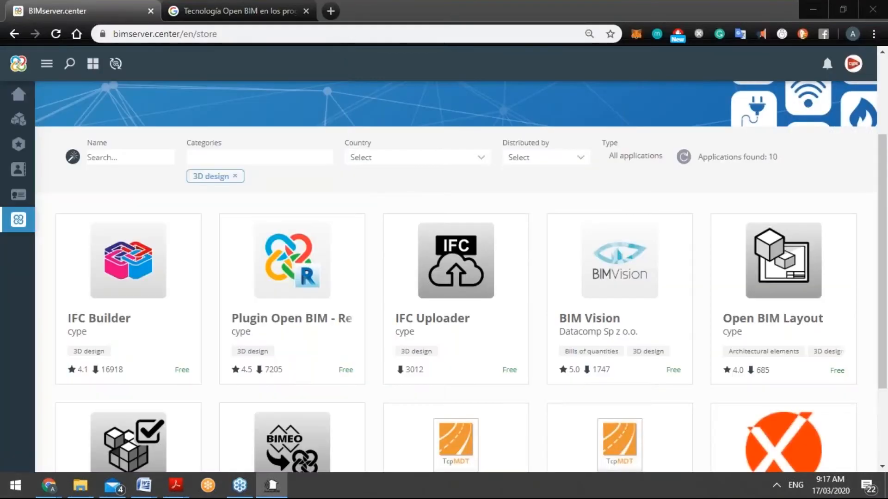
Minimise the browser, launch AcoubatBIM by CYPE from the desktop and dismiss the antivirus notification
left_click(124, 235)
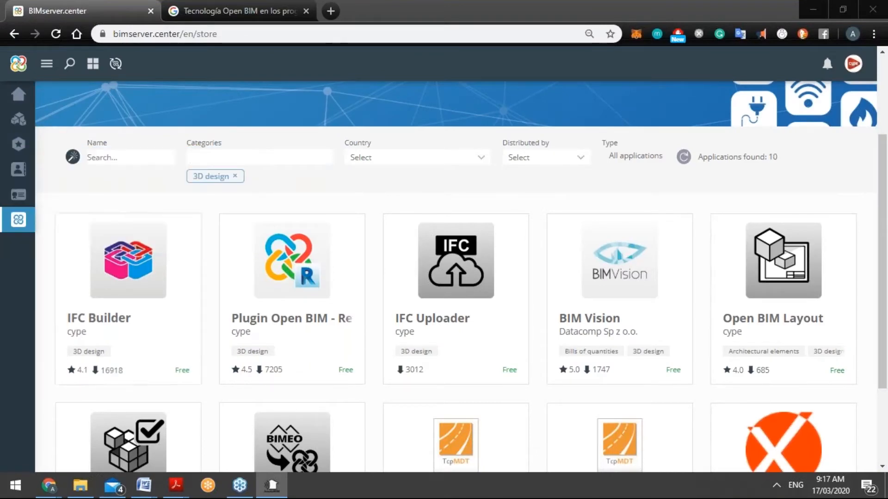
left_click(807, 1)
double_click(94, 85)
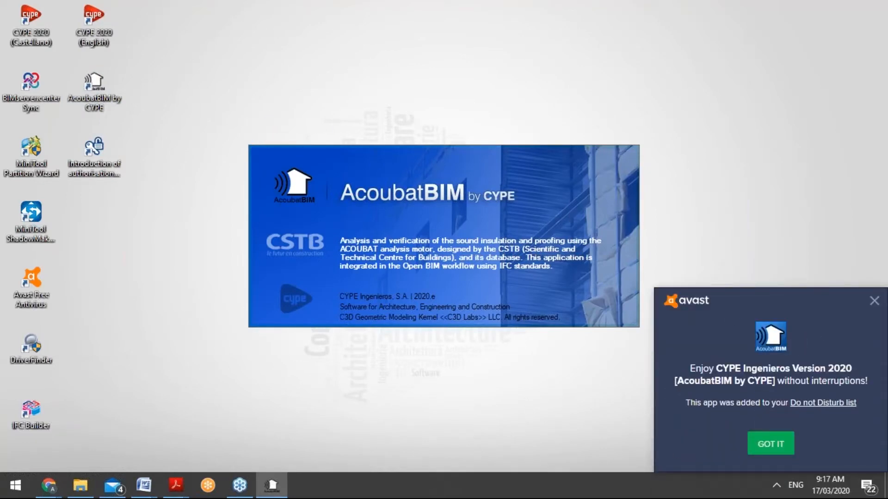
left_click(874, 301)
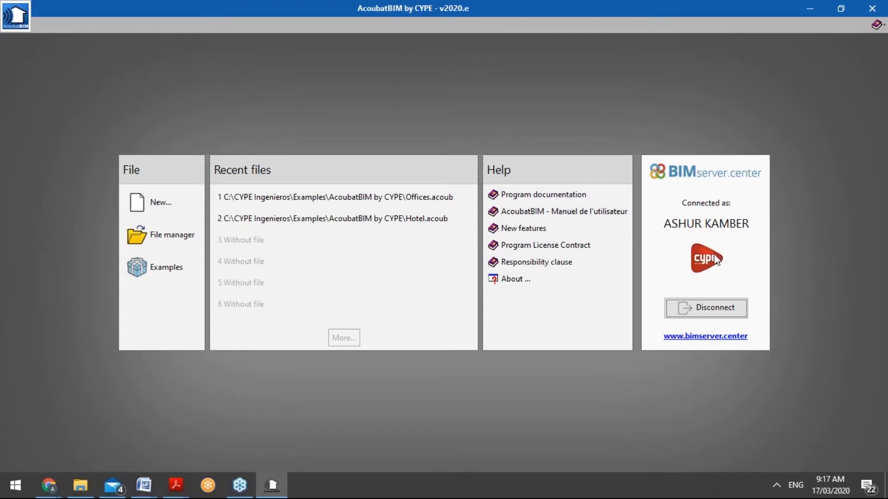
Disconnect and reconnect the BIMserver.center account using the saved login, and check the programs running in the background
left_click(715, 308)
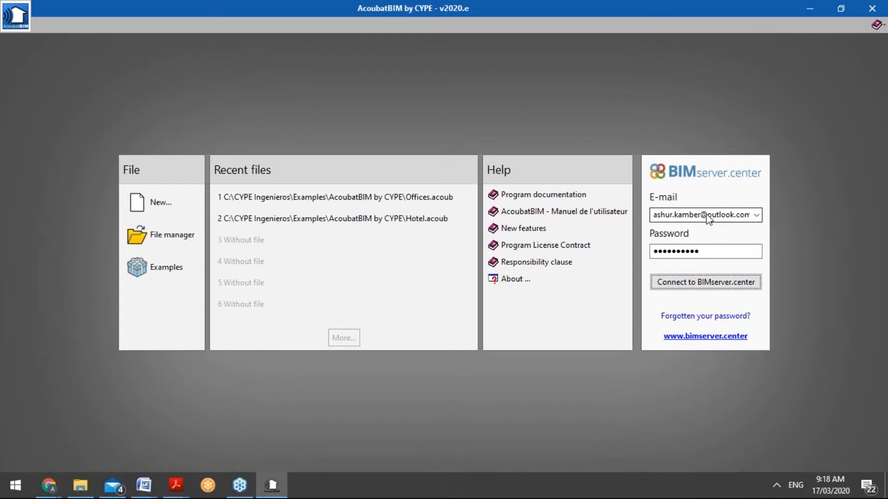
left_click(688, 286)
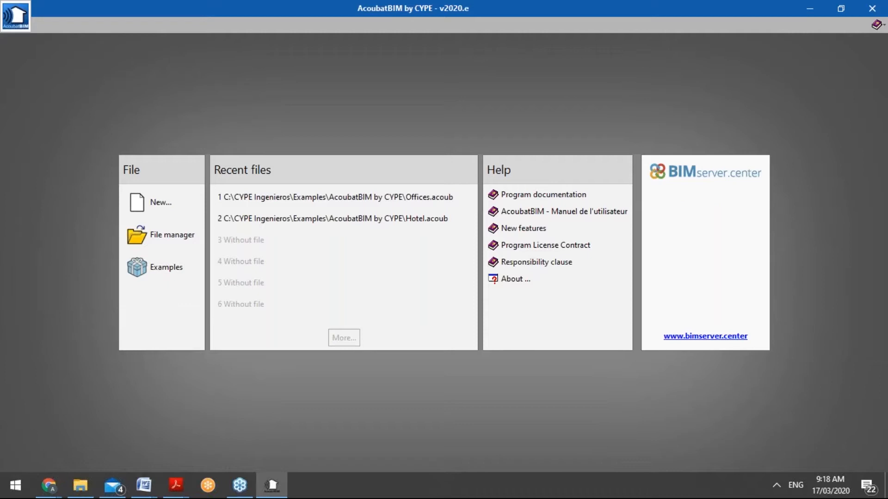
left_click(780, 488)
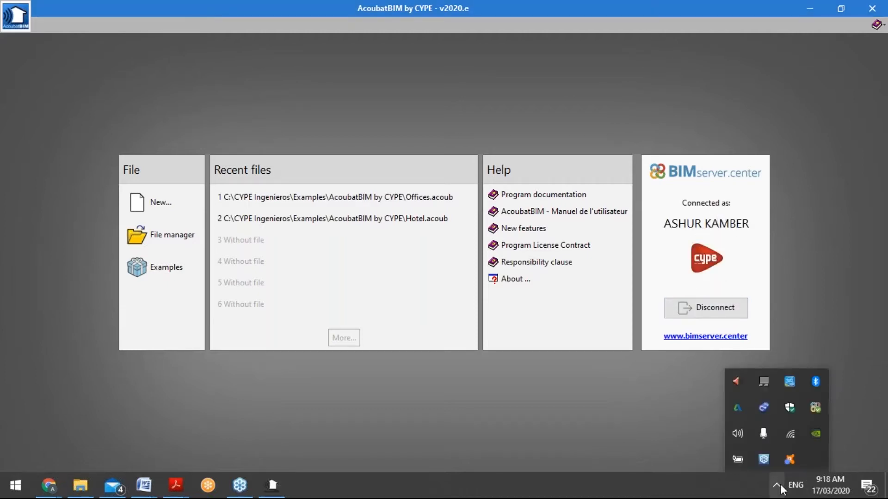
left_click(781, 484)
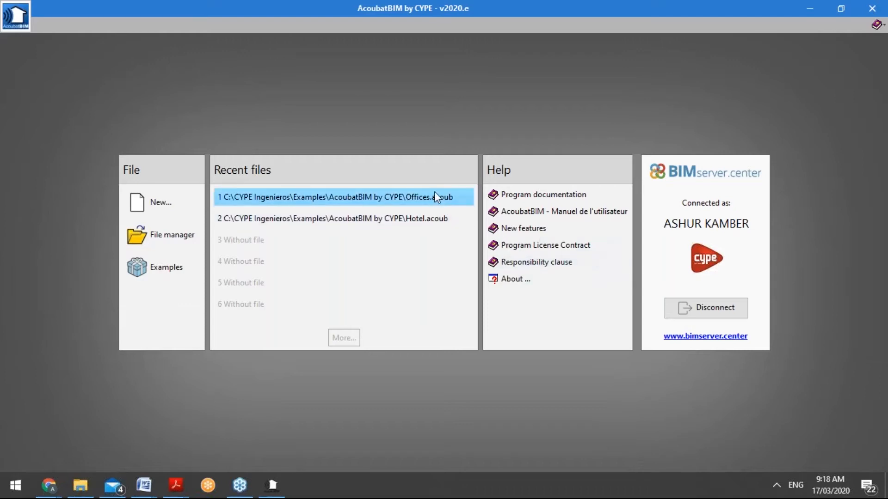
Open the Offices example project, recovering all original examples and accepting the academic licence information
left_click(165, 204)
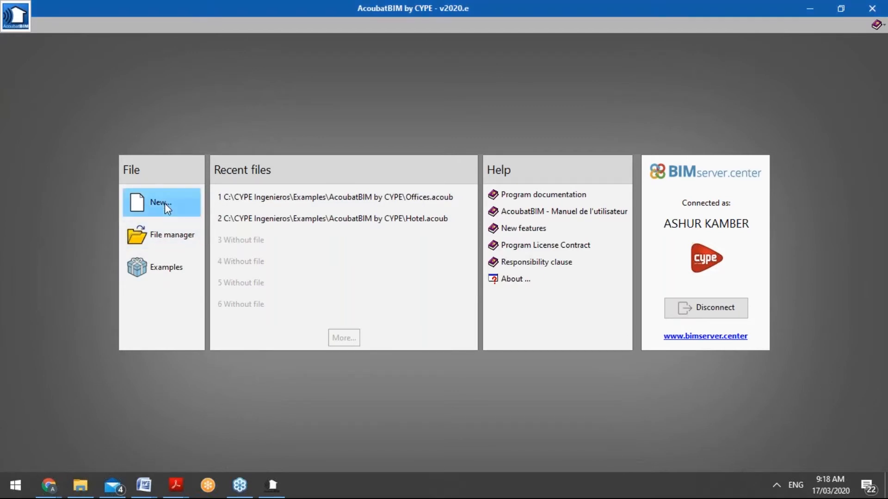
left_click(590, 310)
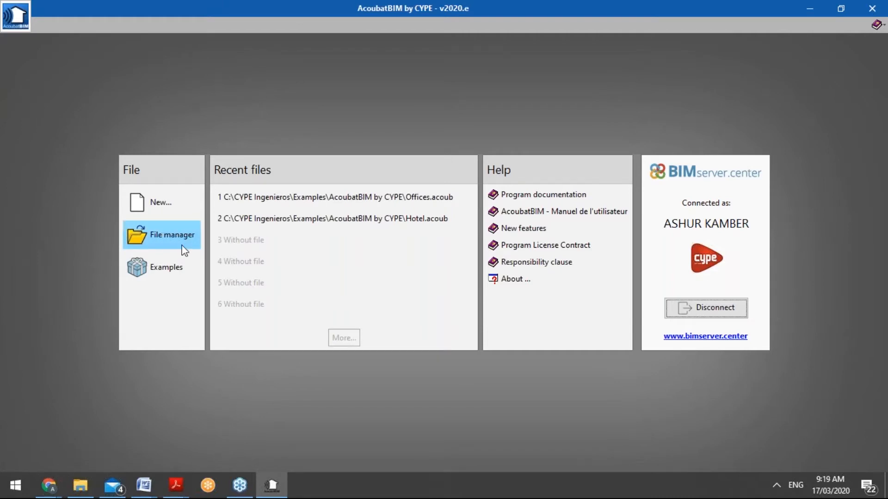
left_click(173, 269)
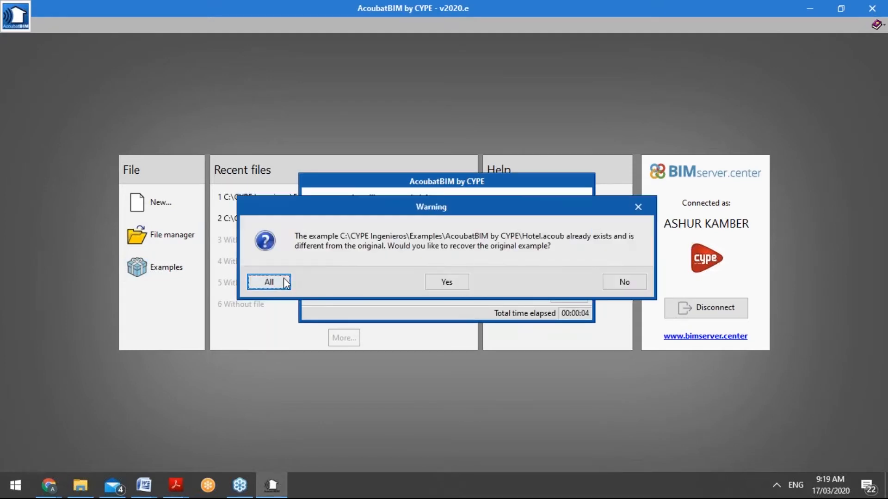
left_click(266, 281)
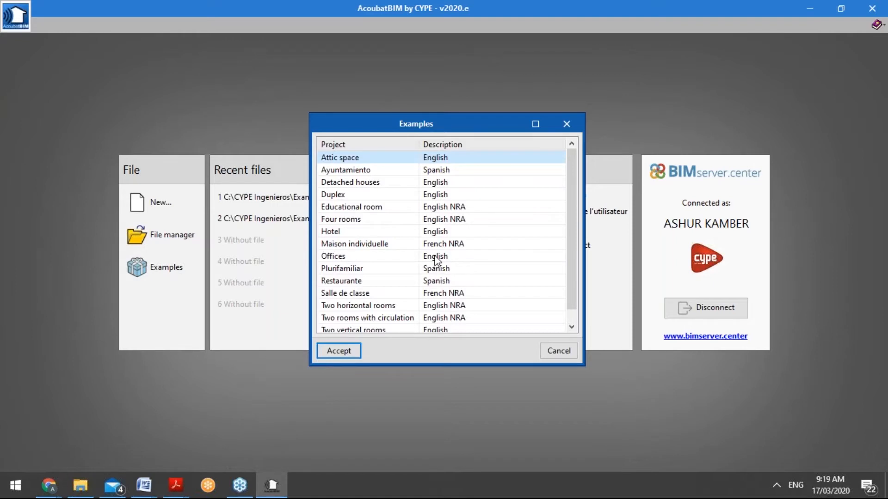
left_click(352, 256)
left_click(344, 352)
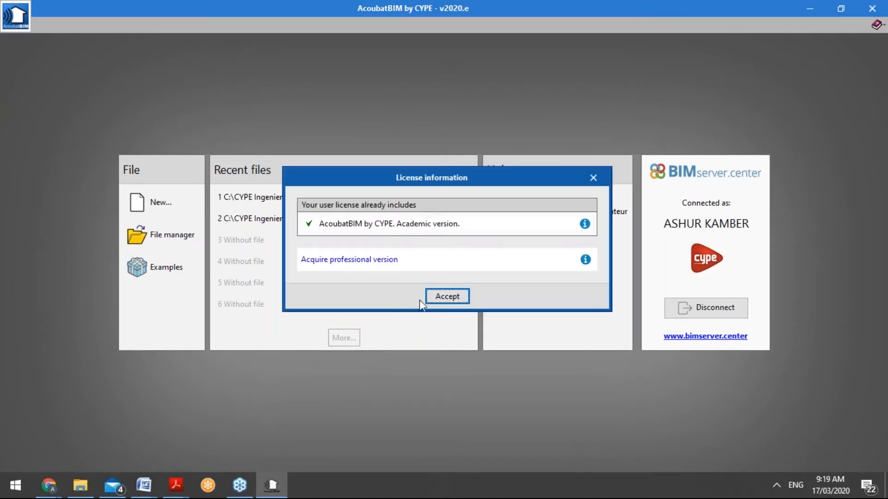
left_click(429, 296)
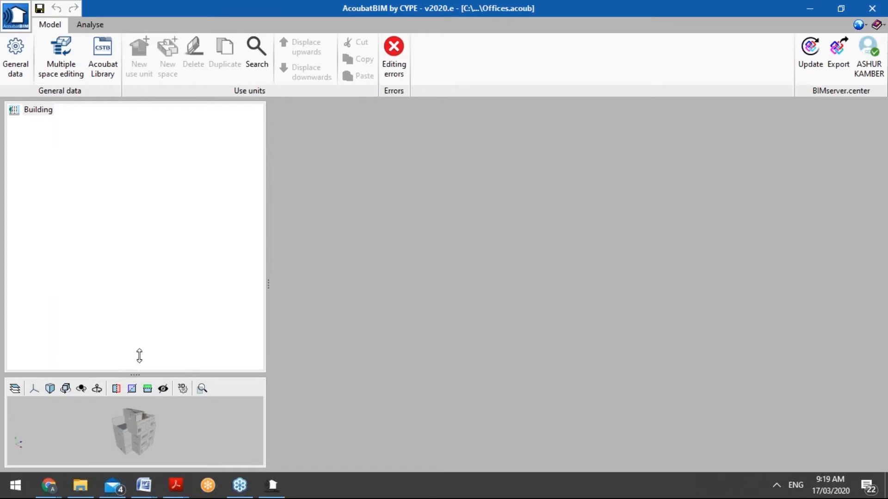
Enlarge the 3D model view beneath the project tree and expand the Building node
left_click_drag(140, 355, 159, 209)
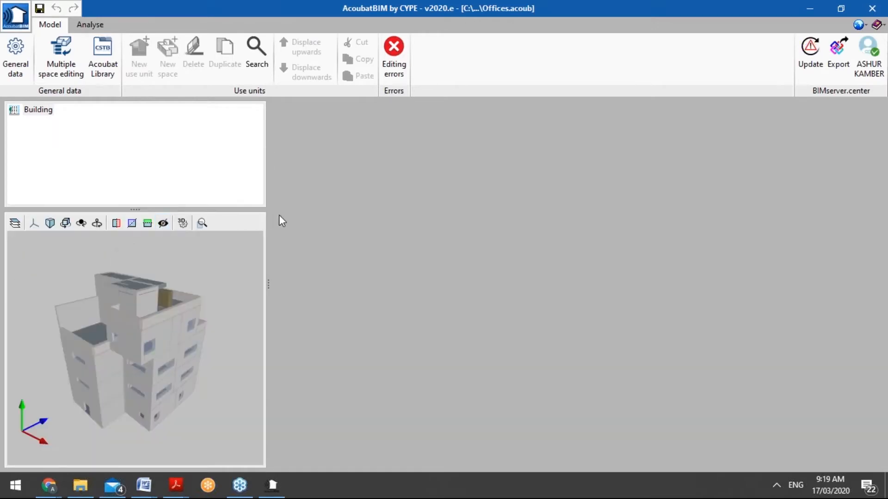
left_click_drag(268, 279, 392, 273)
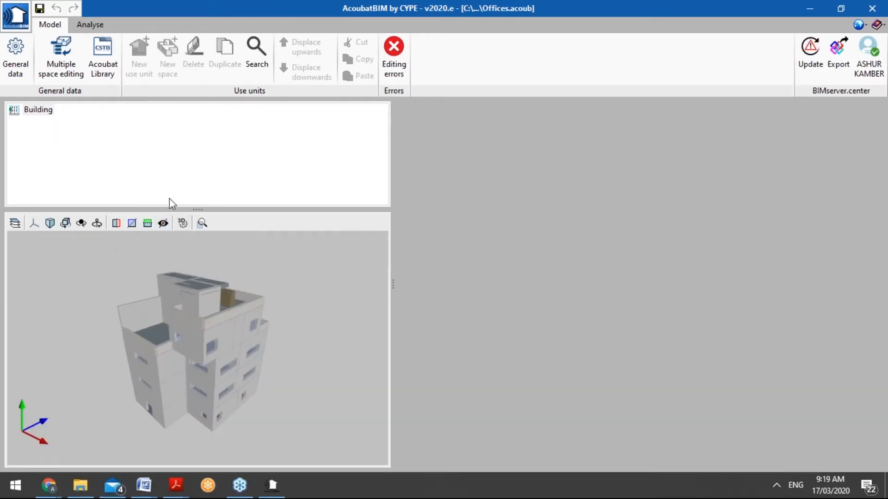
left_click_drag(196, 210, 196, 229)
double_click(38, 109)
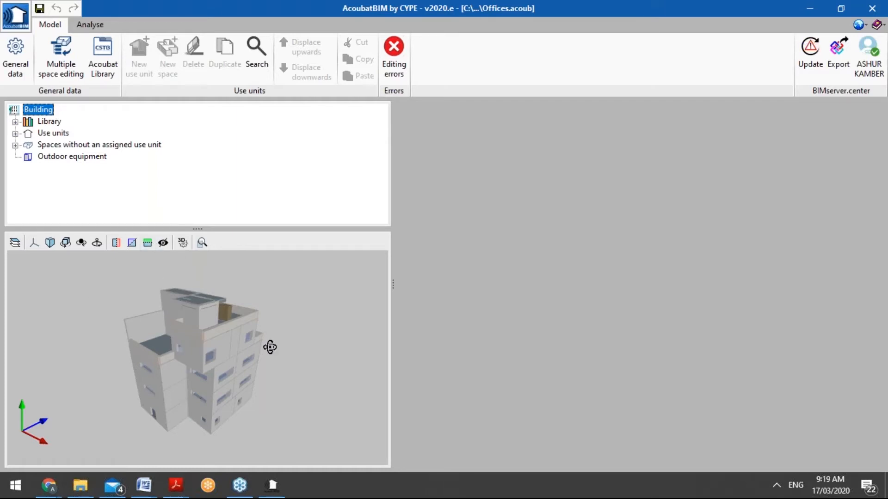
Examine the 3D view's element display list in a maximised window, expanding the BIM model group, and close it
middle_click_drag(269, 347, 250, 362, "shift")
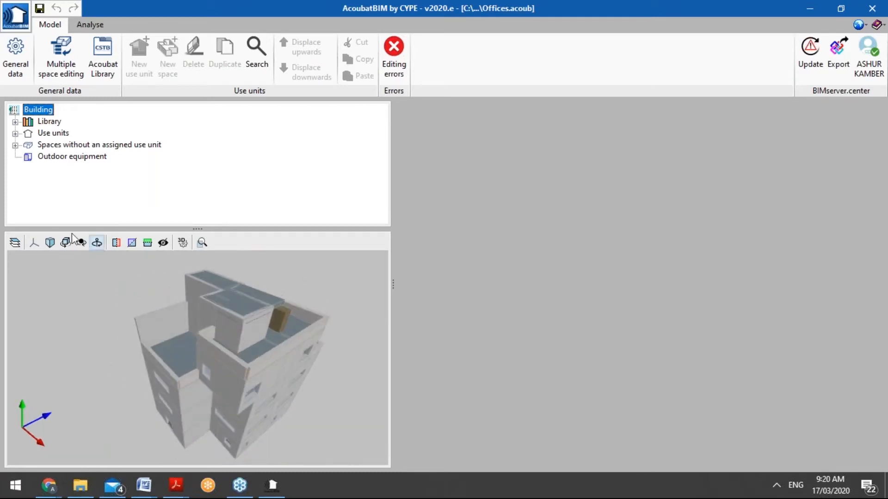
left_click(15, 242)
double_click(334, 167)
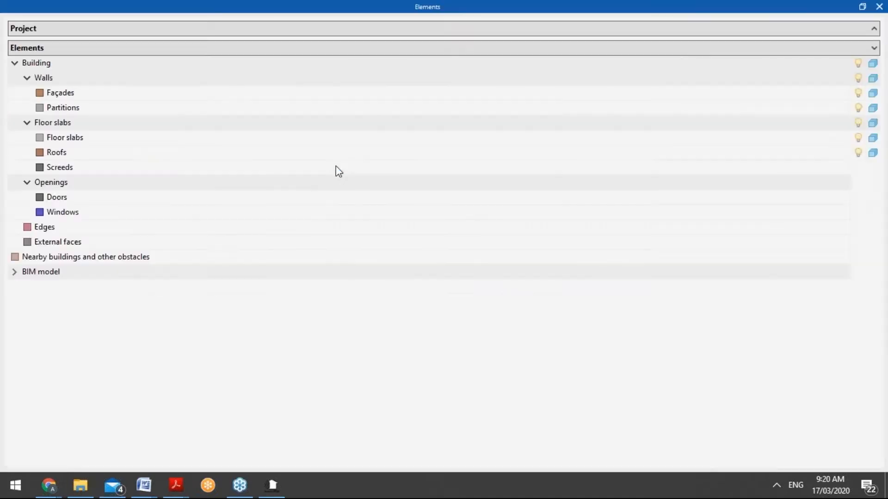
left_click(16, 273)
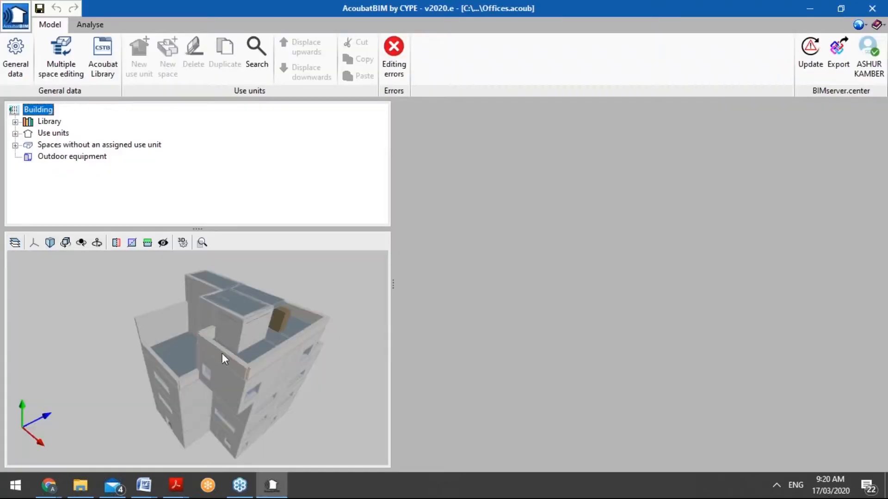
Hide the Offices Project CYPETHERM HVAC model in the 3D view's element display list and close the list
scroll(315, 303, "up", 3)
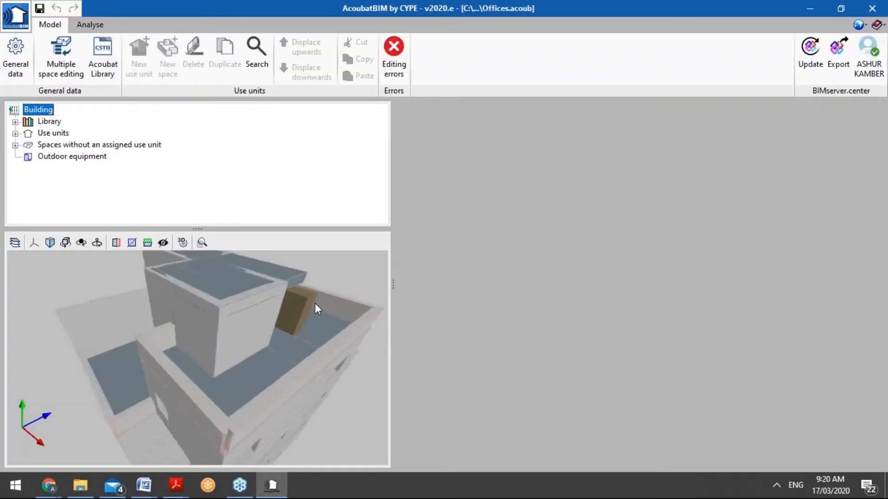
middle_click_drag(315, 303, 94, 258)
left_click(15, 243)
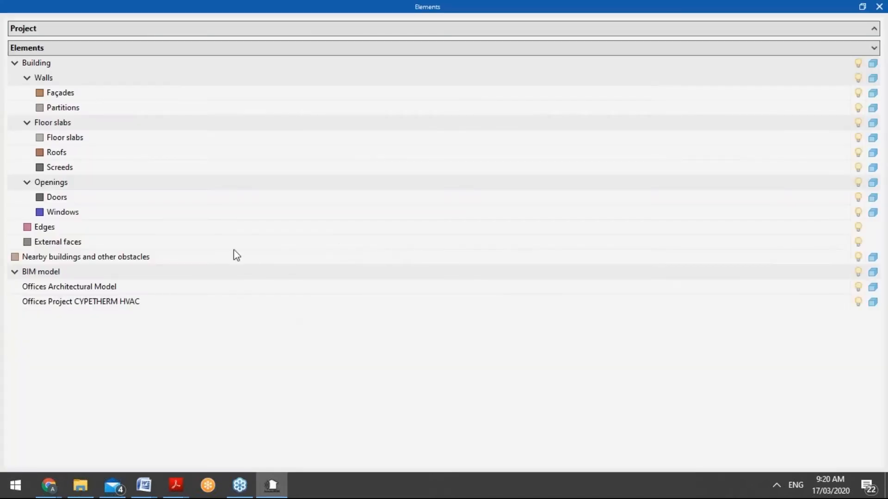
left_click(858, 302)
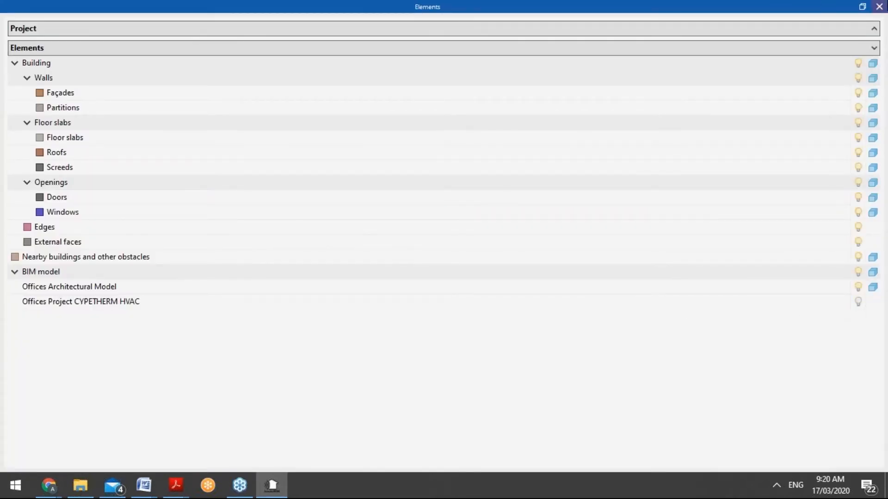
left_click(879, 6)
Check which account is connected to BIMserver.center and close the connection information
middle_click_drag(280, 337, 233, 348)
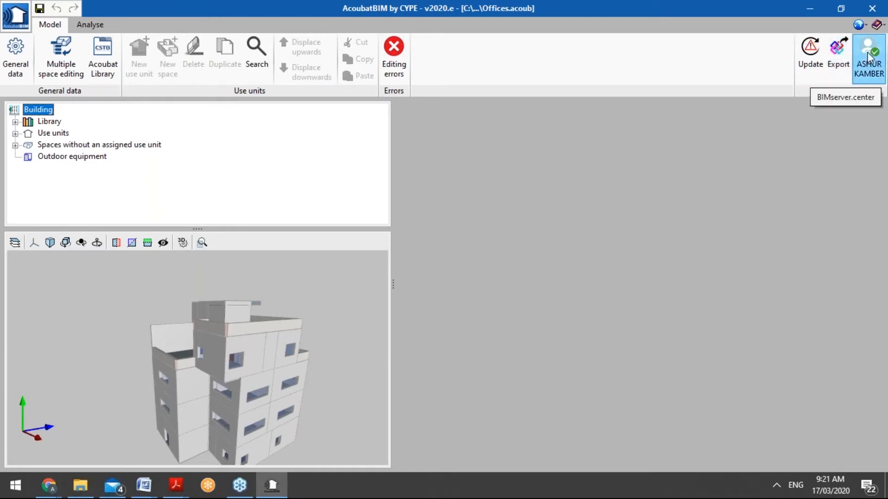
left_click(859, 76)
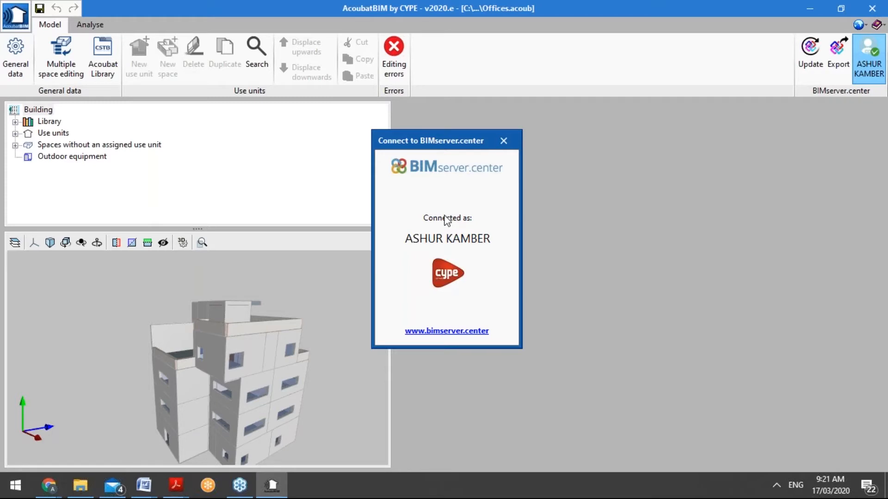
left_click(504, 141)
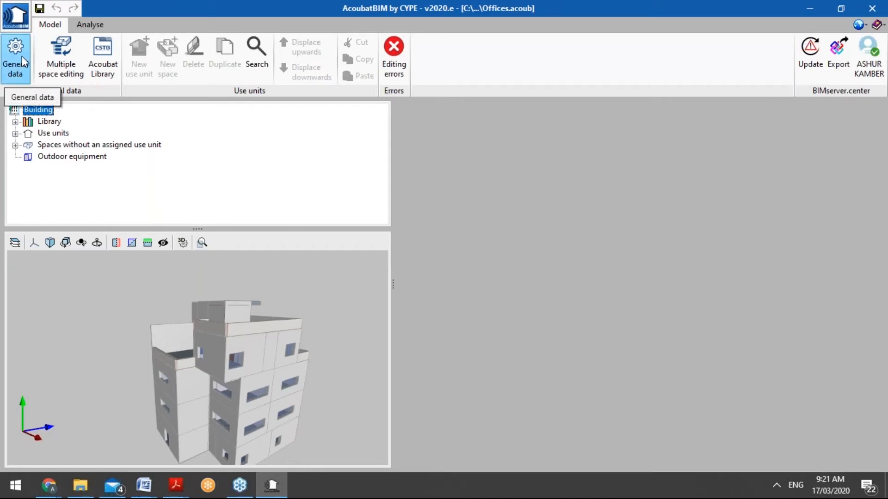
Expand the Library node in the project tree and enlarge the tree area above the 3D view
double_click(39, 122)
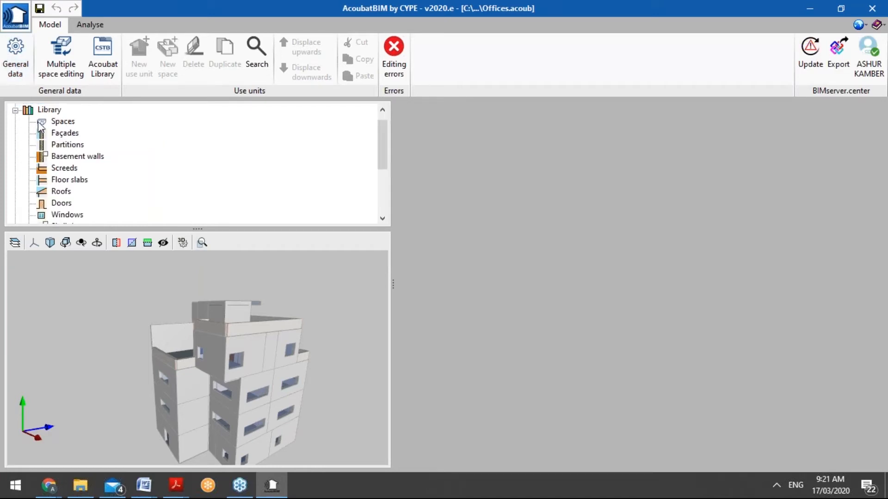
left_click_drag(202, 230, 202, 261)
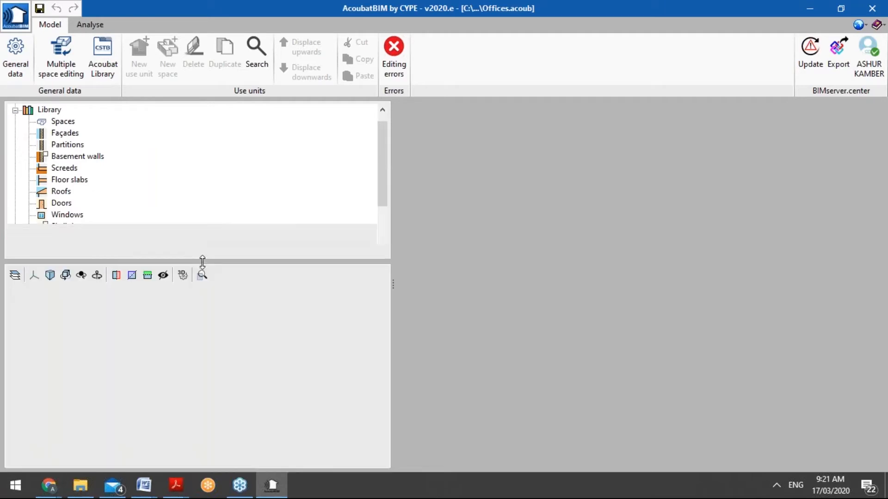
scroll(85, 159, "up", 1)
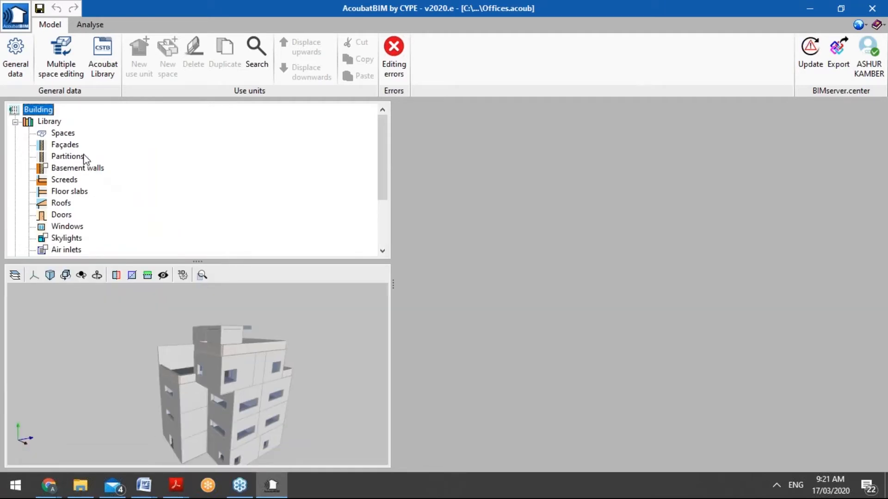
Review the design options in the general data, checking the outdoor sound insulation index and façade grouping choices, and accept them without changes
left_click(20, 66)
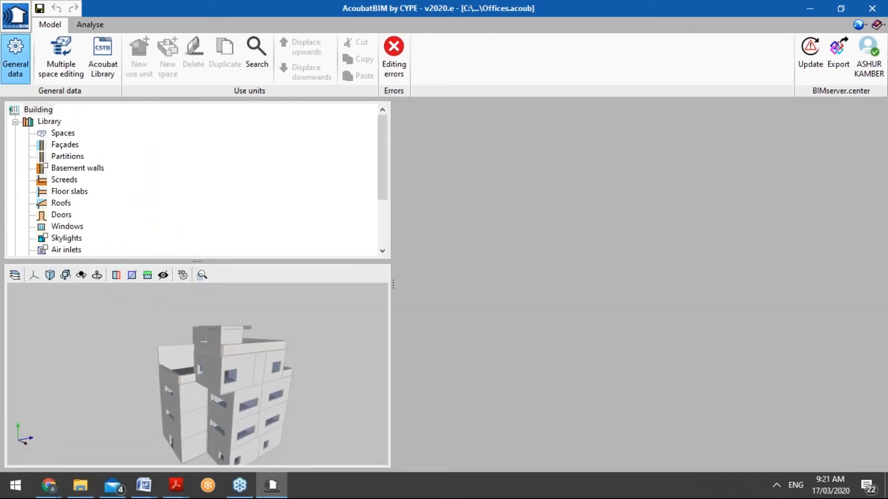
left_click_drag(409, 146, 392, 116)
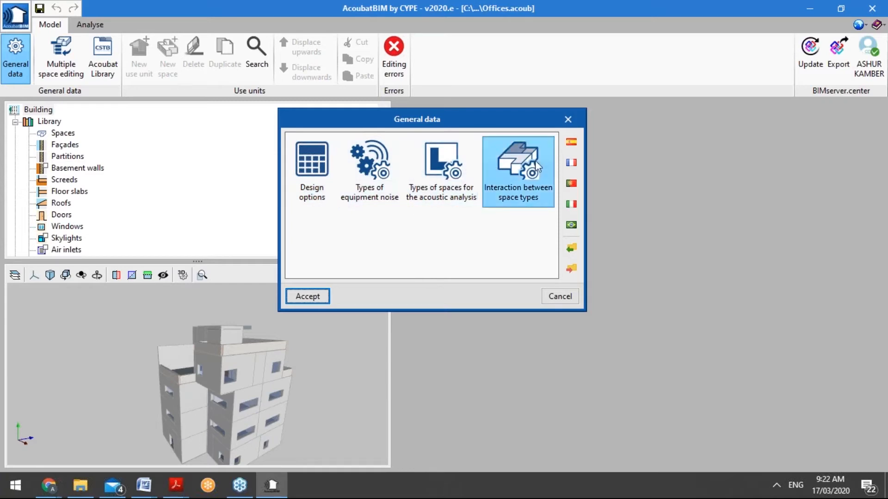
left_click(311, 189)
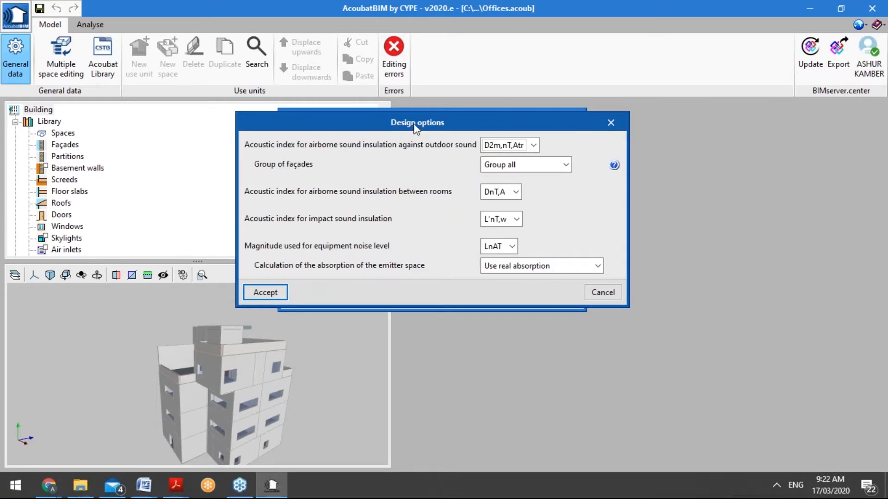
left_click_drag(415, 129, 413, 234)
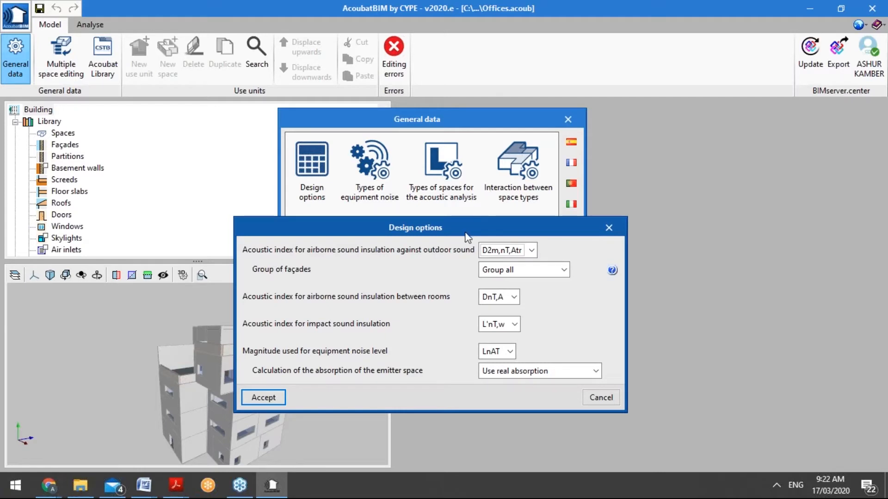
left_click_drag(460, 222, 459, 188)
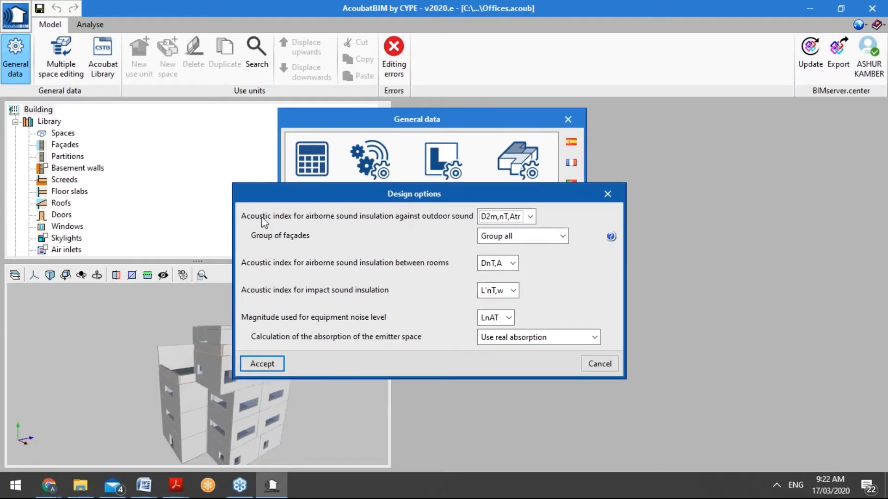
left_click(530, 217)
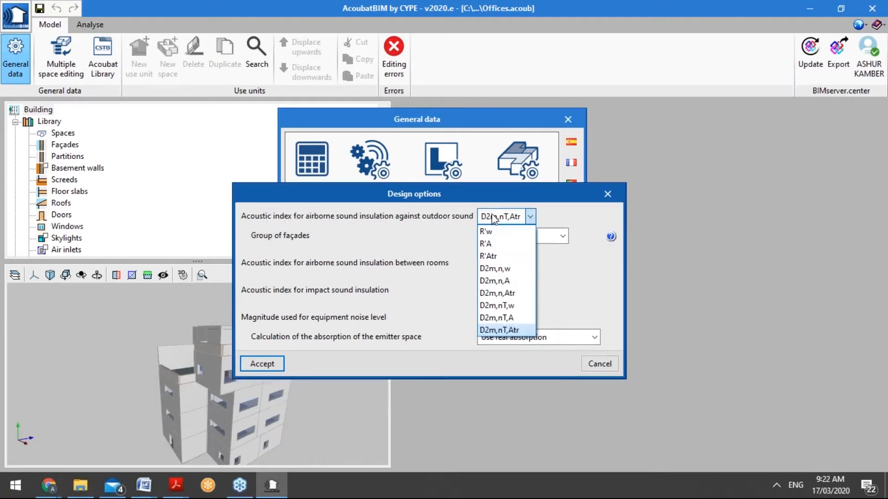
left_click(529, 217)
left_click(531, 235)
left_click(531, 235)
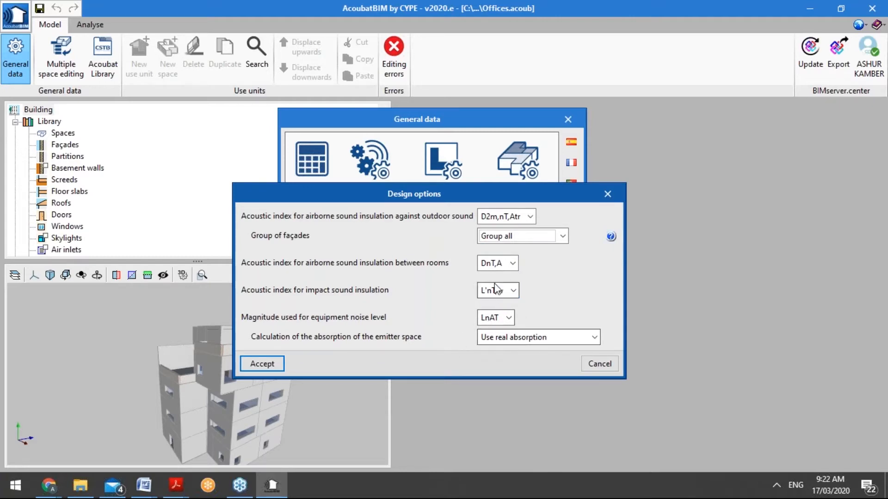
left_click(273, 362)
Review the types of equipment noise, examining the definition of the Continuous type, and accept the list
left_click(376, 189)
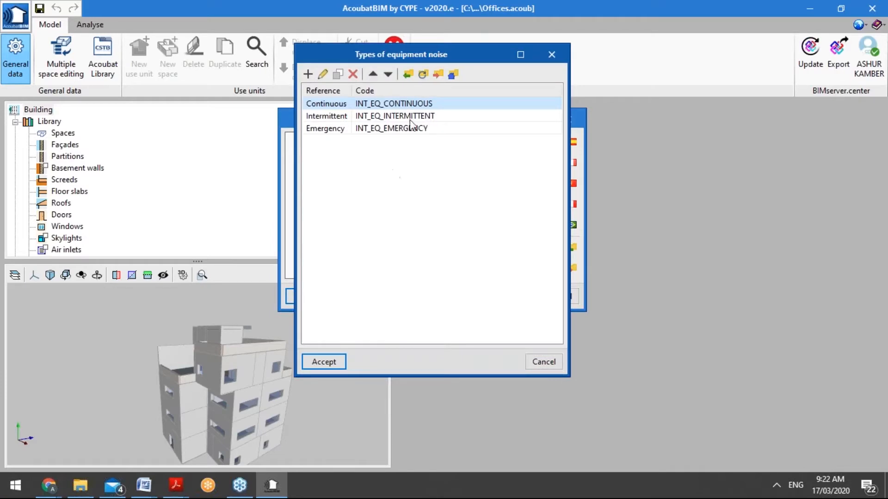
left_click_drag(425, 52, 617, 70)
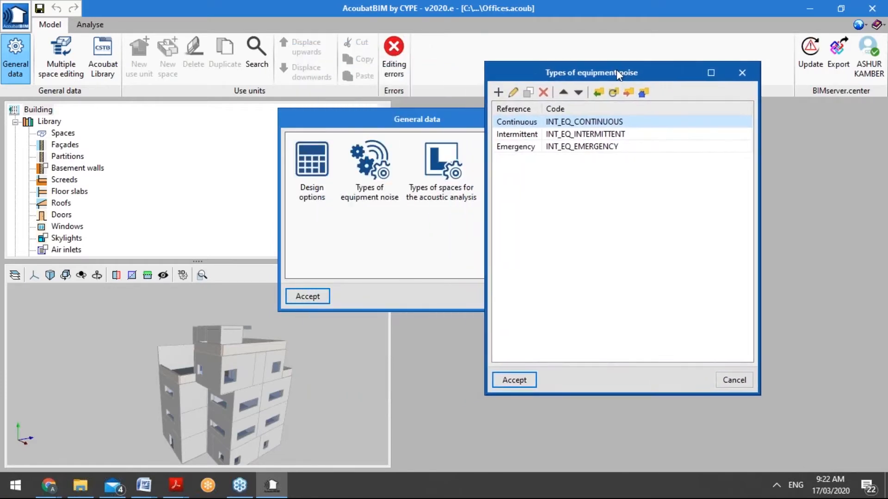
double_click(504, 121)
left_click(751, 180)
left_click(513, 92)
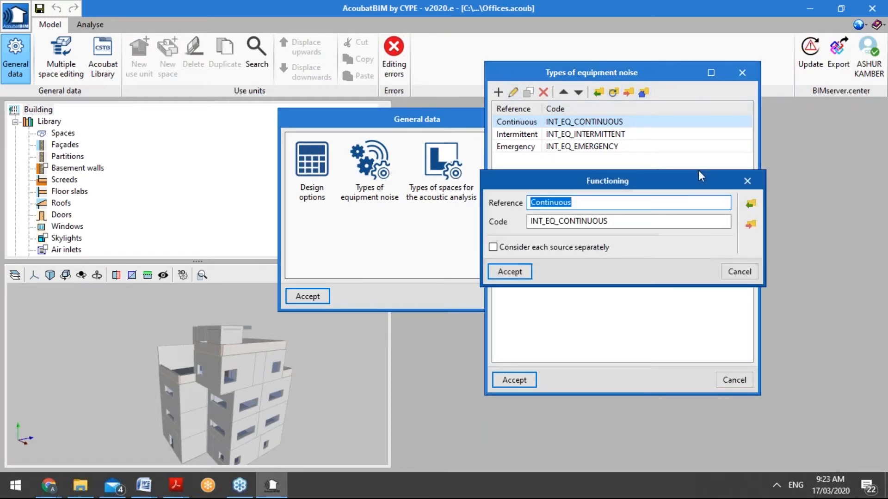
left_click(747, 181)
left_click(531, 382)
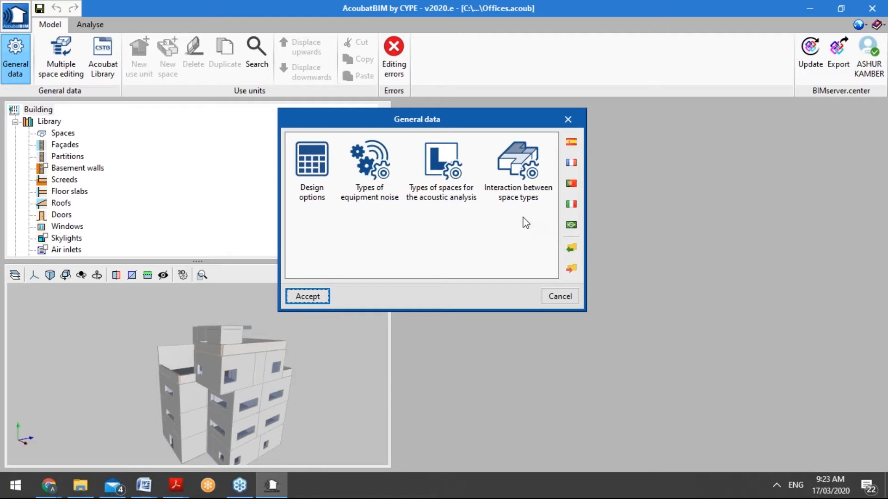
Open the Protected space type for the acoustic analysis and examine its sound insulation requirements
left_click(439, 180)
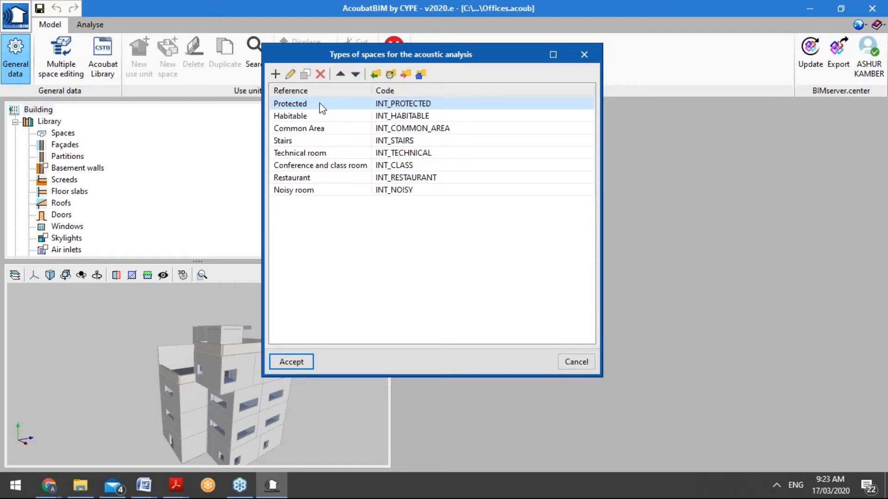
double_click(323, 107)
left_click_drag(435, 60, 592, 149)
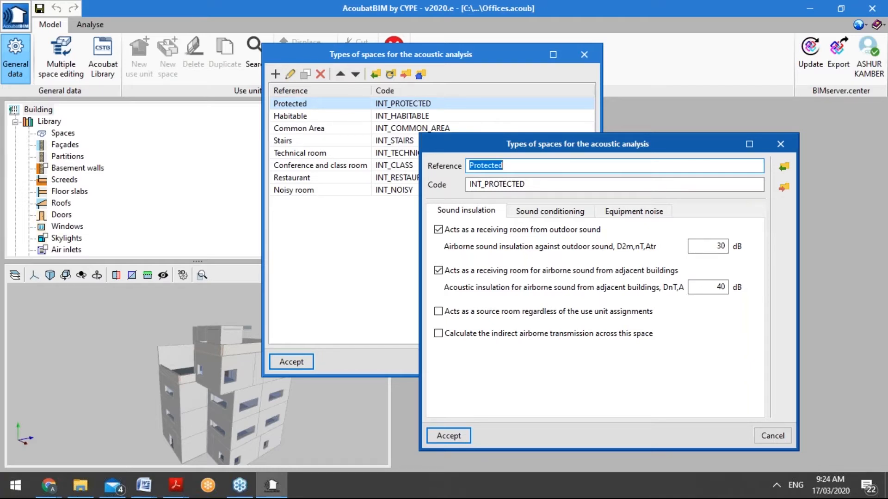
left_click_drag(439, 139, 288, 79)
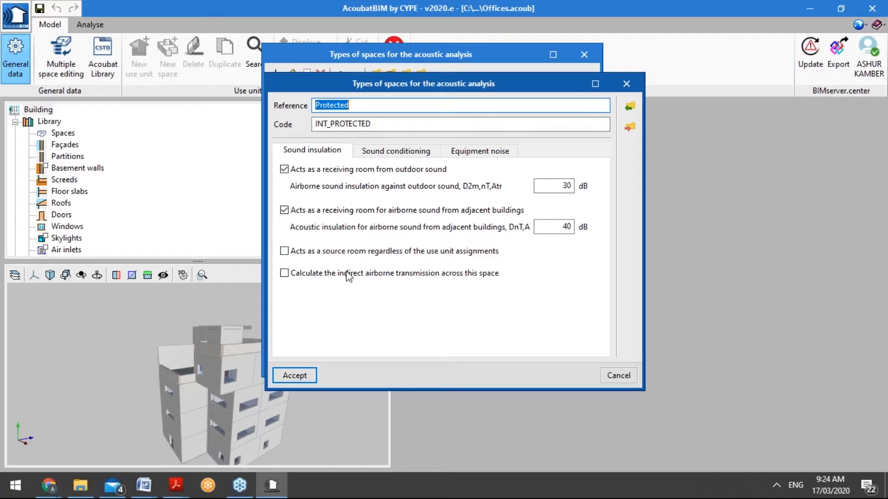
Try the unfurnished reverberation time and sound absorption area calculations, including its threshold value, for the Protected space type, clearing each option again
left_click(388, 152)
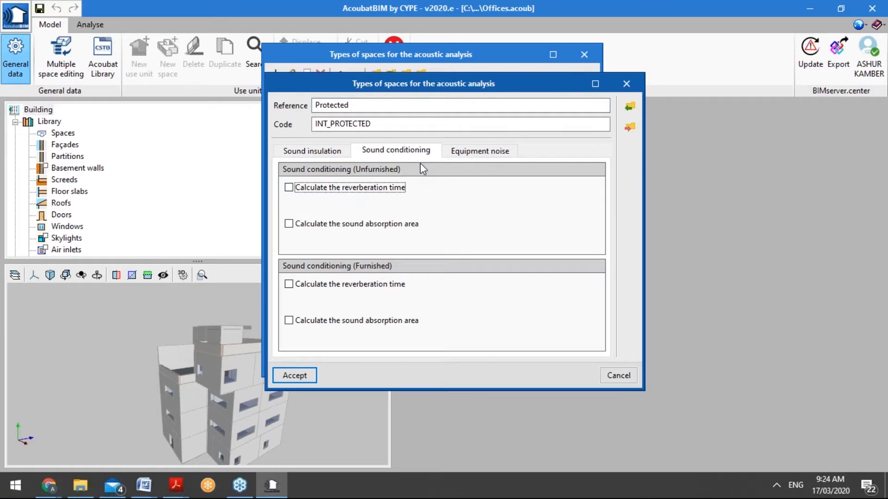
left_click(386, 187)
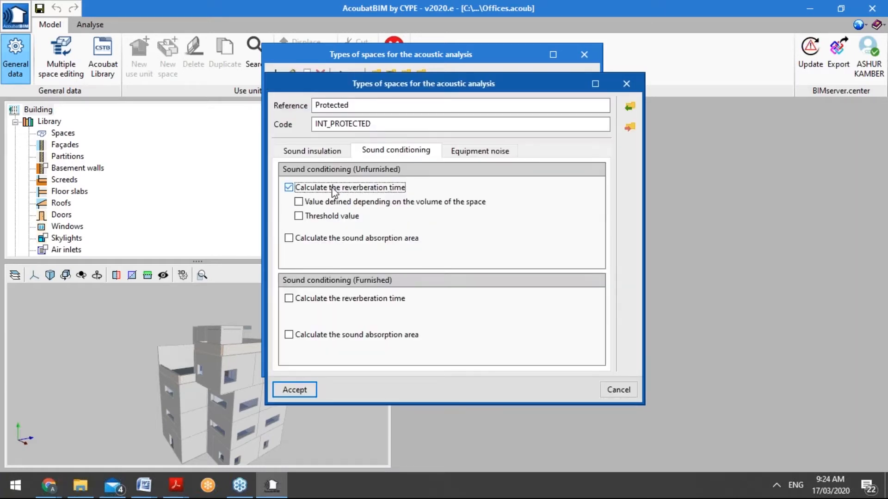
left_click(300, 188)
left_click(353, 224)
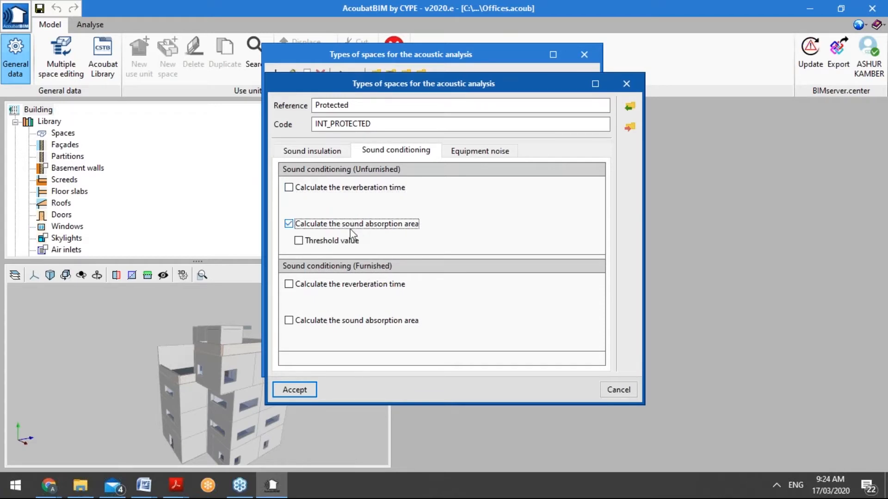
left_click(343, 244)
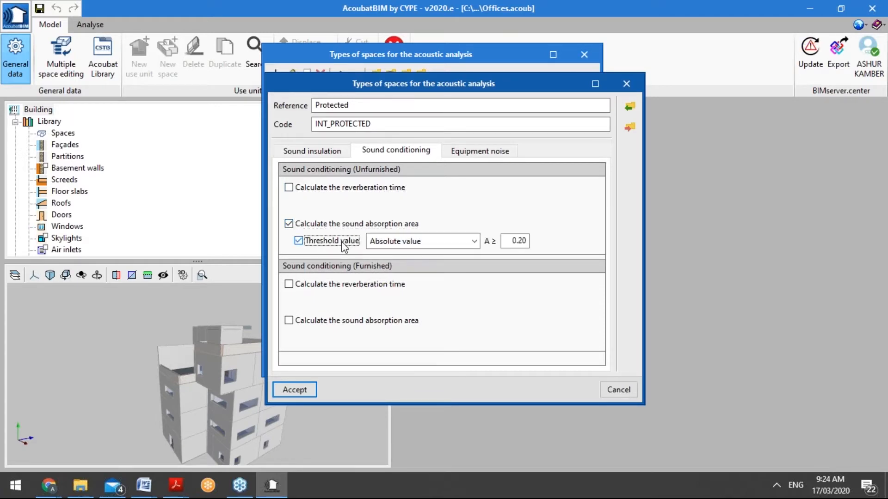
left_click(342, 244)
left_click(344, 225)
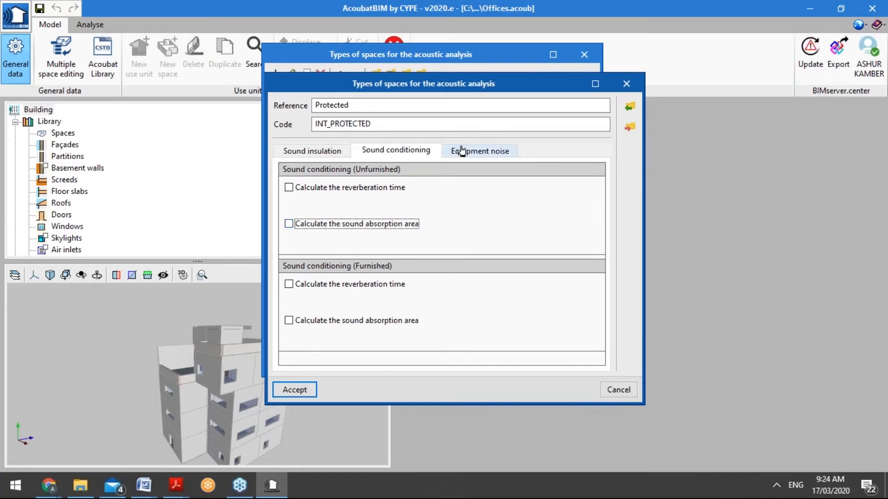
Examine the Protected type's equipment noise limits for each functioning mode, close it, and view the Stairs space type's sound insulation settings
left_click(458, 150)
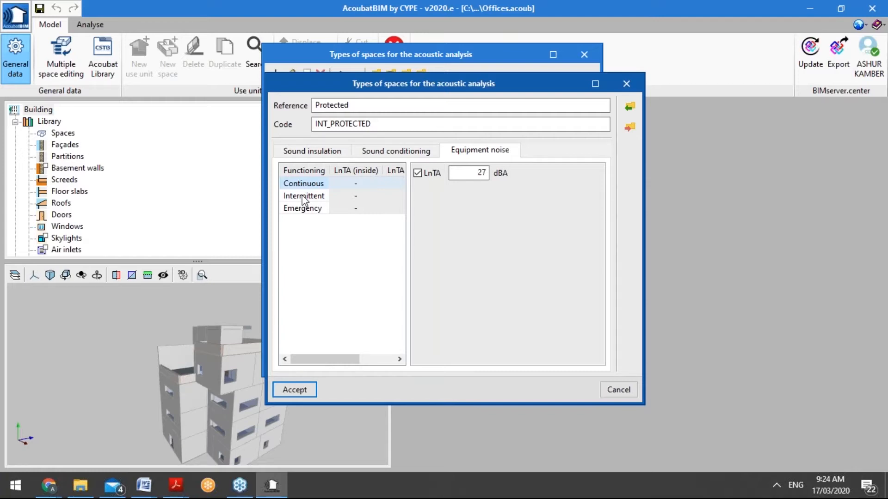
left_click(303, 196)
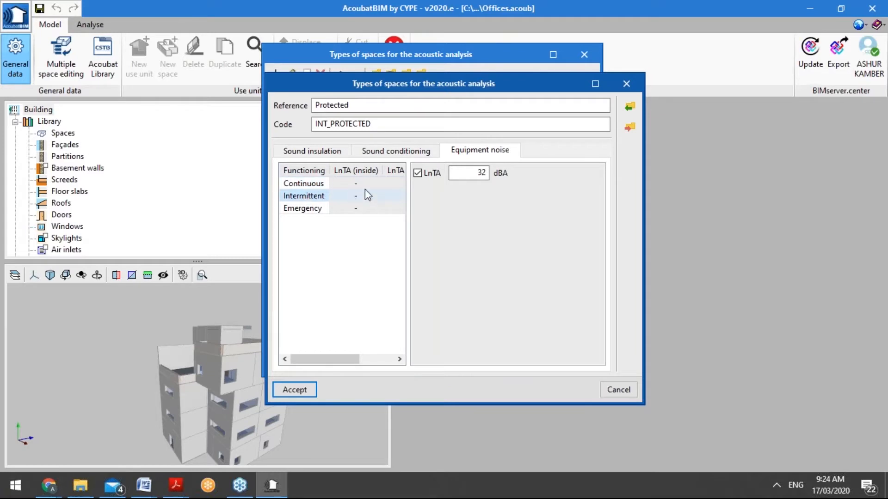
left_click_drag(345, 358, 390, 361)
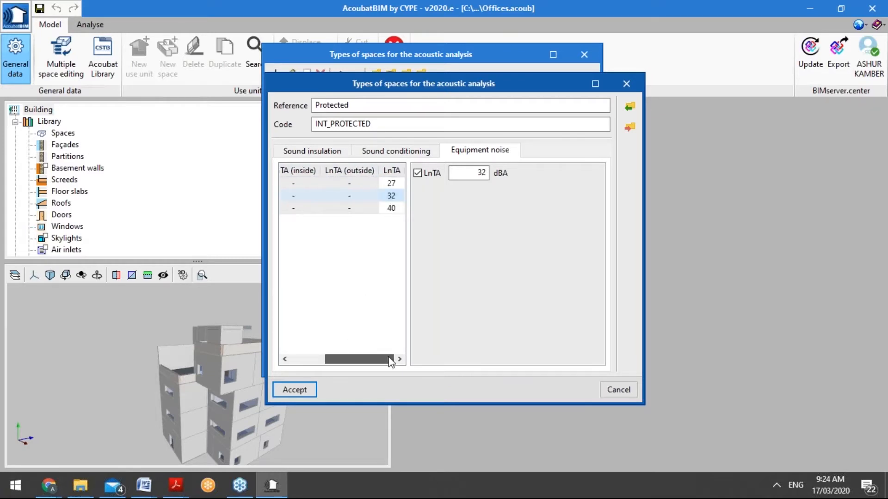
left_click(627, 84)
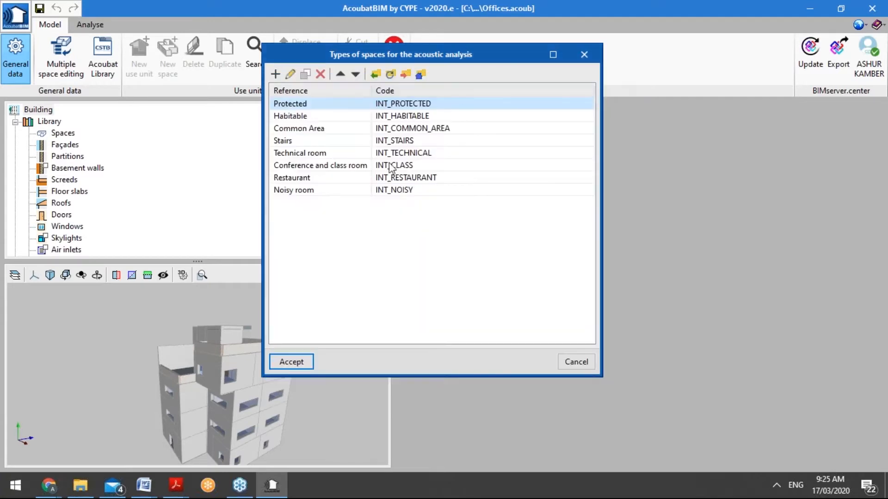
double_click(317, 144)
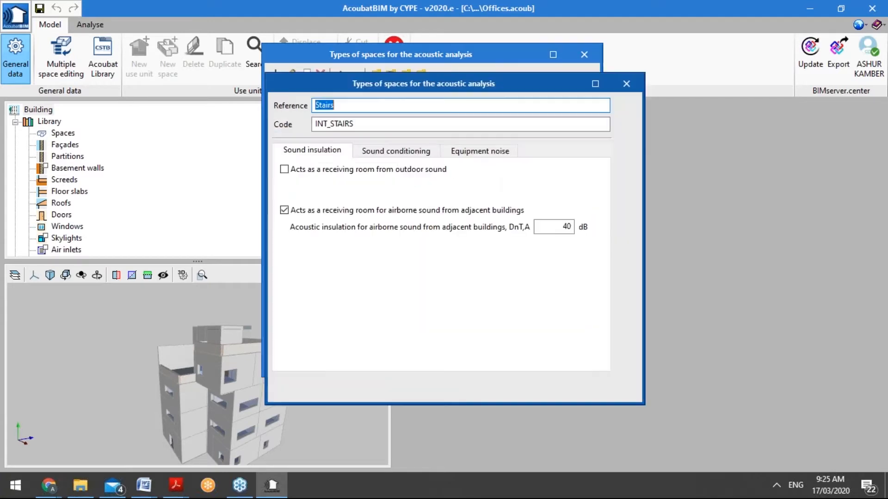
left_click(625, 84)
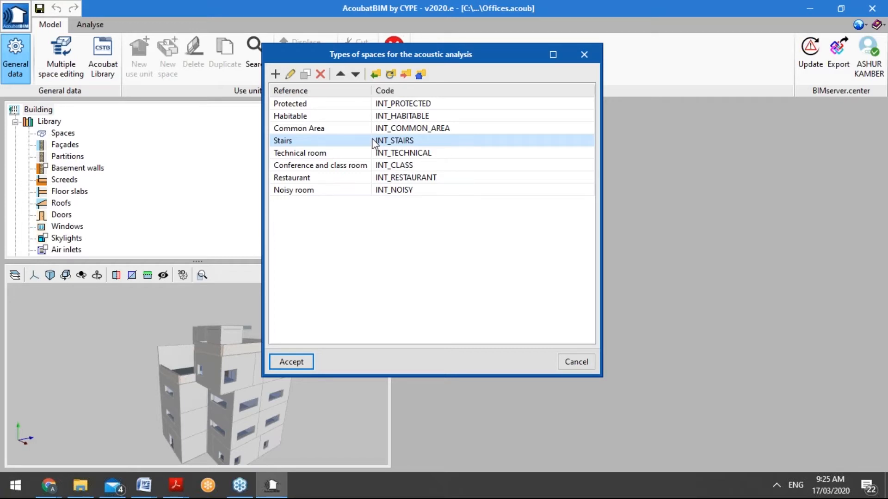
View a blank new space type form and the Restaurant type's sound insulation settings, and cancel the list of space types
left_click(276, 74)
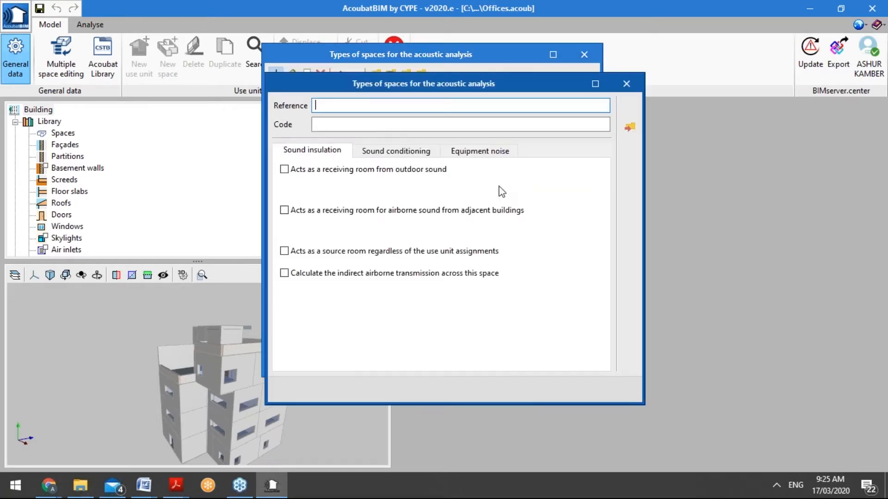
left_click(627, 84)
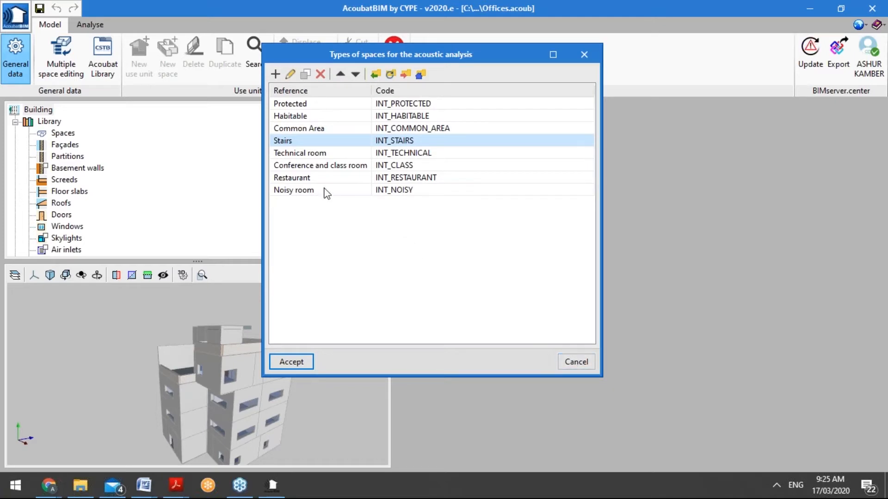
left_click(361, 180)
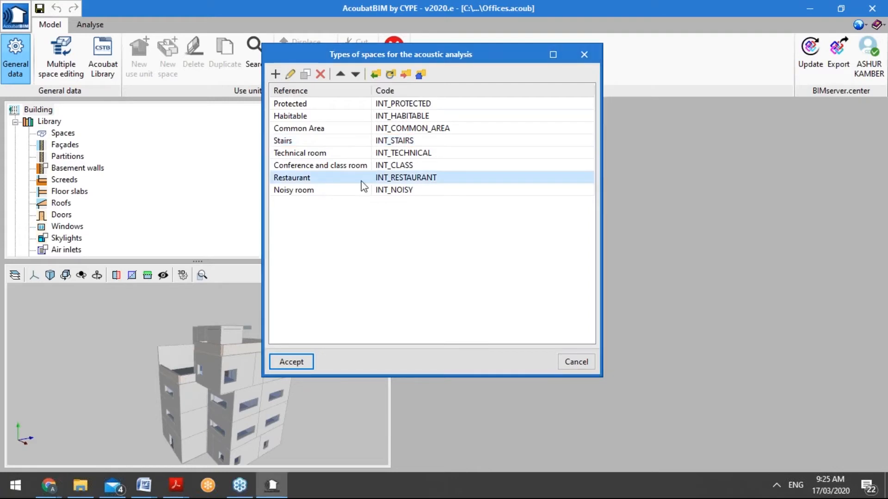
double_click(361, 181)
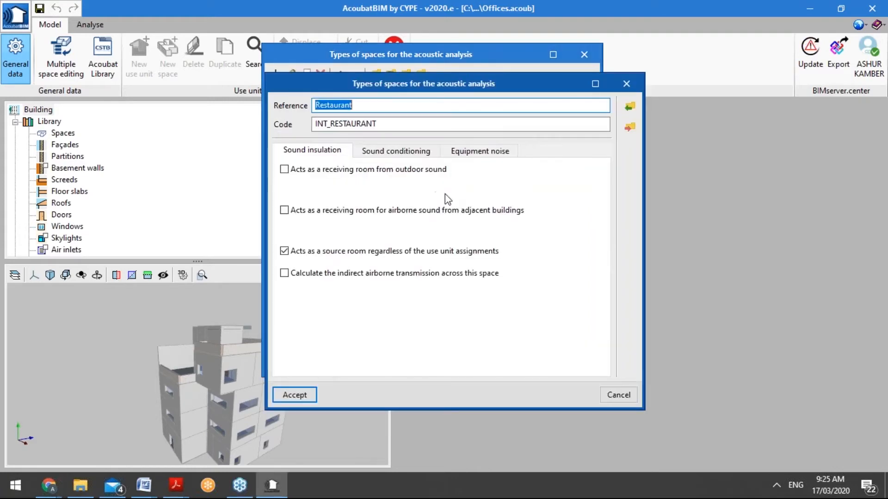
left_click(634, 86)
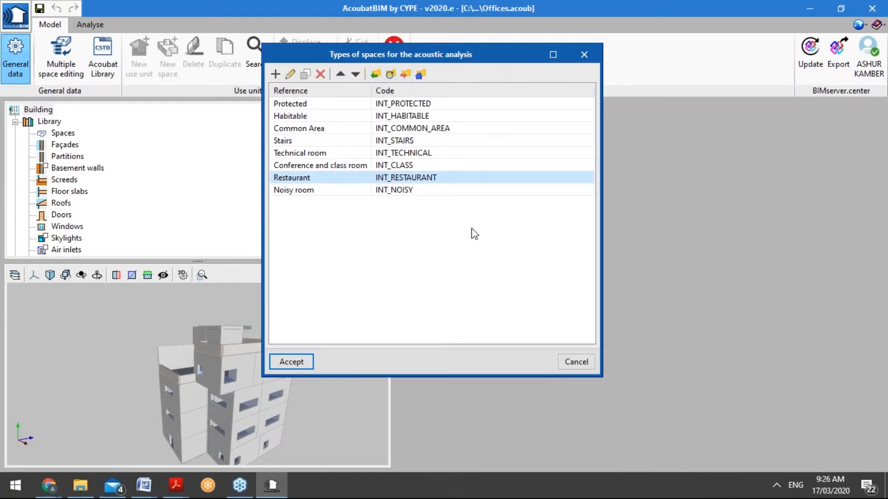
left_click(571, 362)
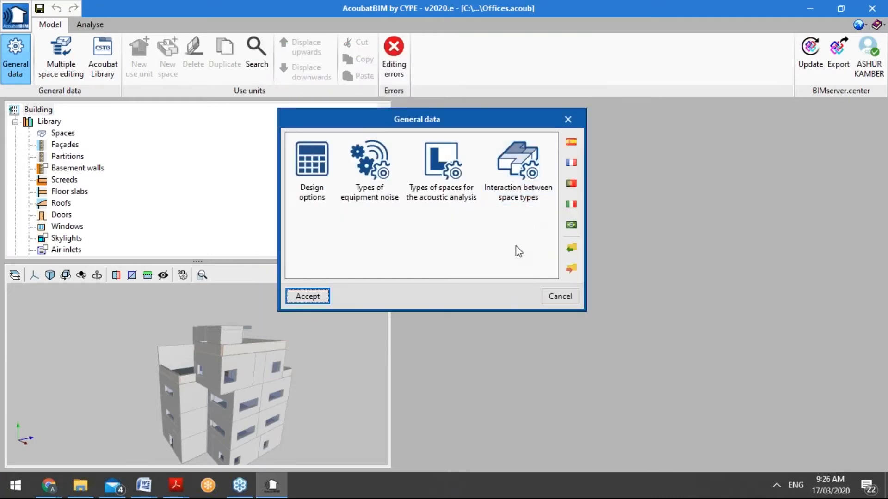
Open the interaction between space types full-screen and review the requirements for the Common Area, Habitable and Protected receivers
left_click(509, 203)
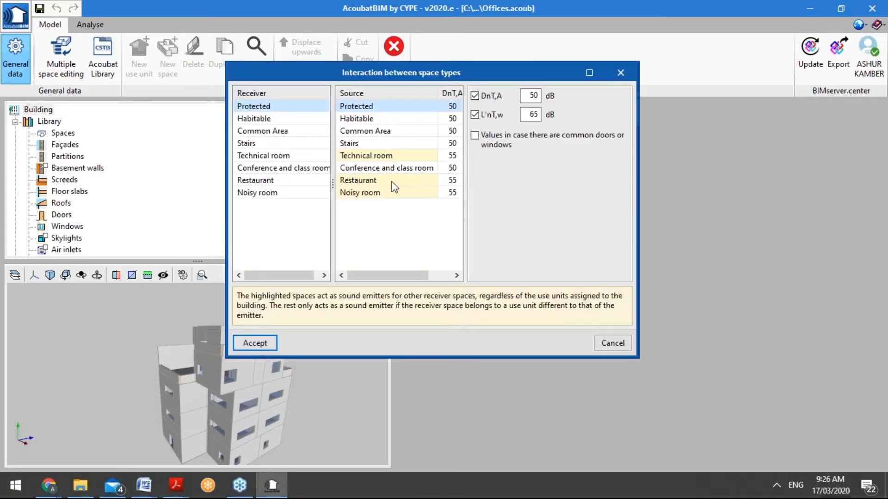
double_click(417, 74)
left_click(162, 66)
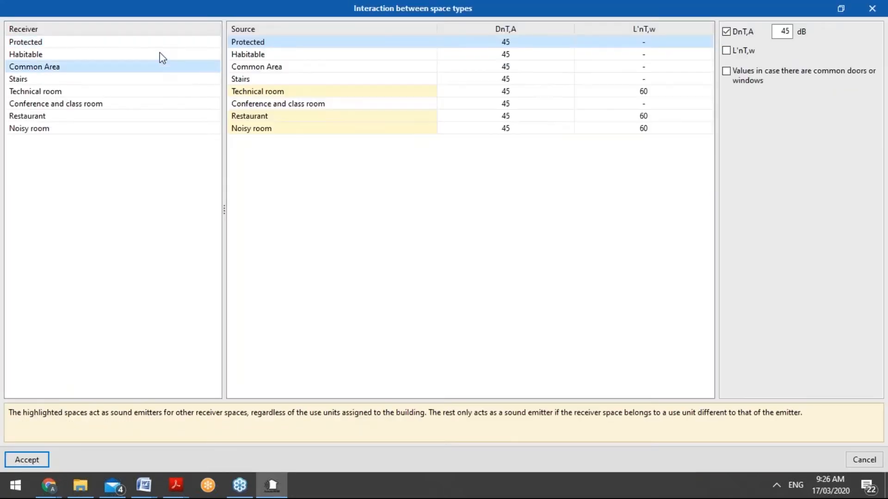
left_click(160, 53)
left_click(149, 43)
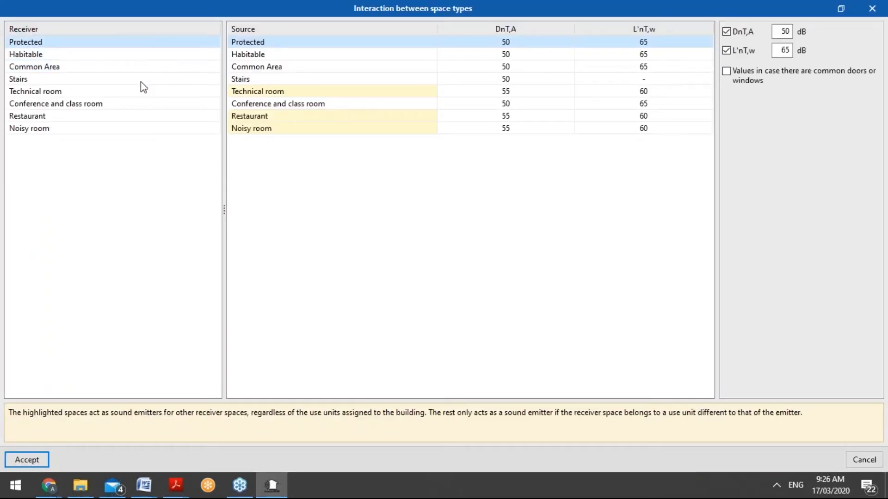
Compare the Protected receiver's insulation requirements against Common Area, Technical room and Stairs sources, and close the general data without changes
left_click(297, 66)
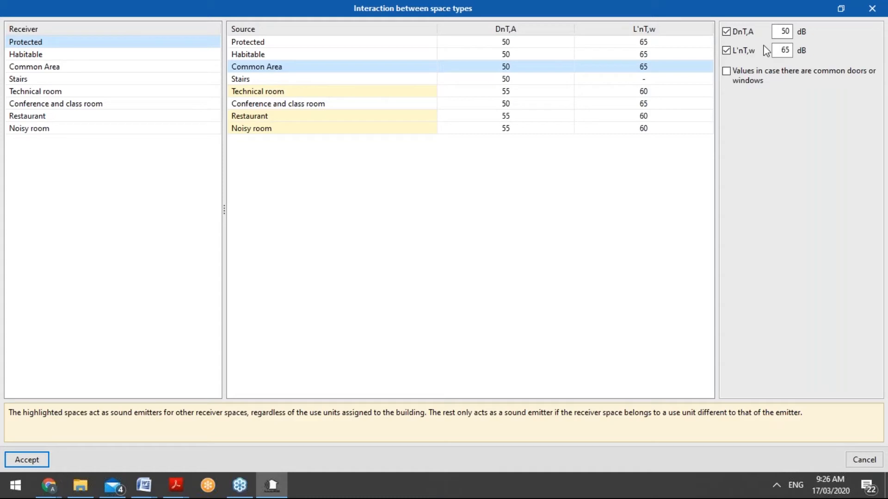
left_click(395, 96)
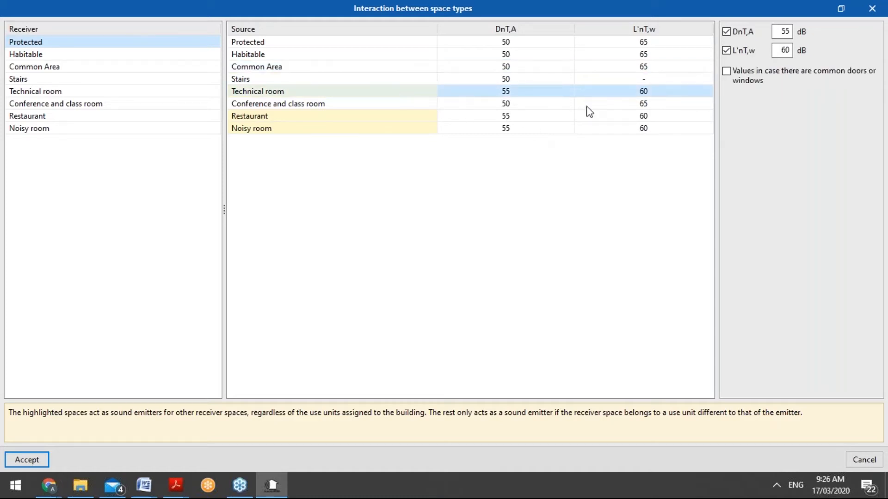
left_click(384, 82)
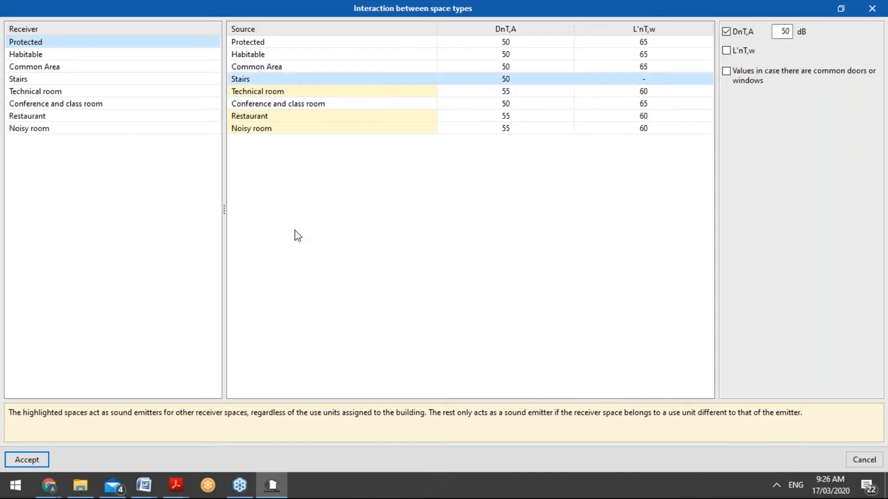
left_click(407, 66)
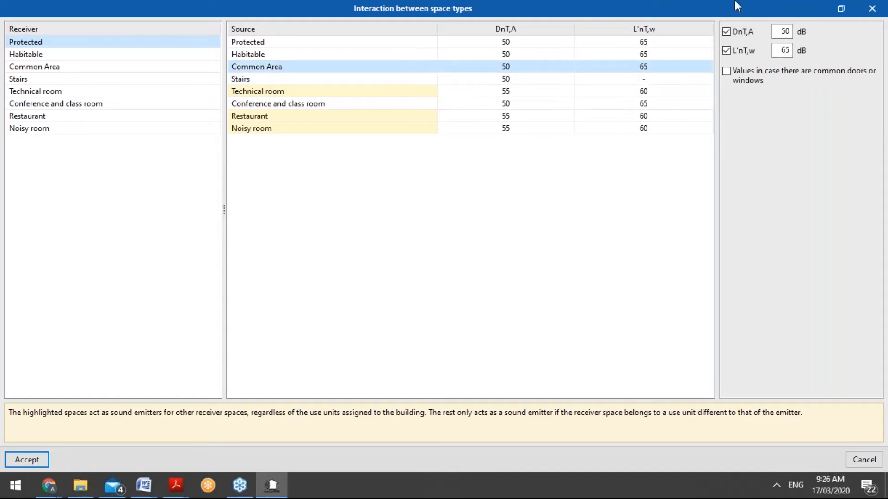
left_click(872, 7)
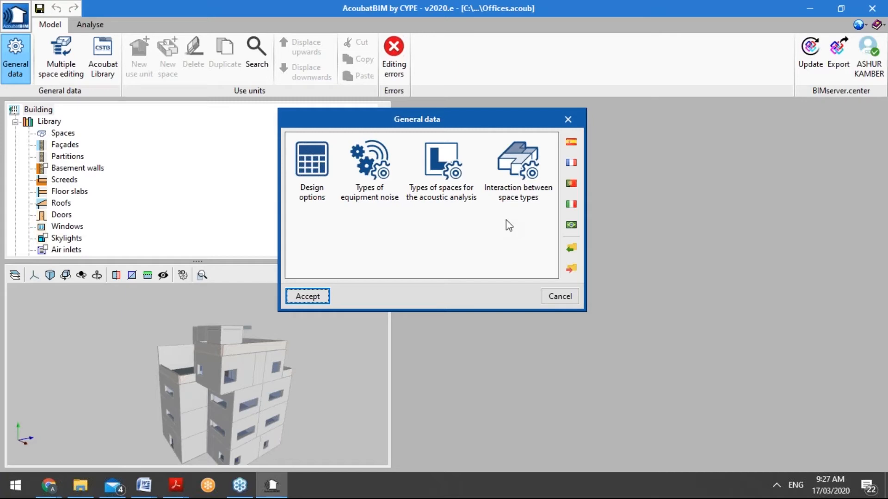
left_click(553, 296)
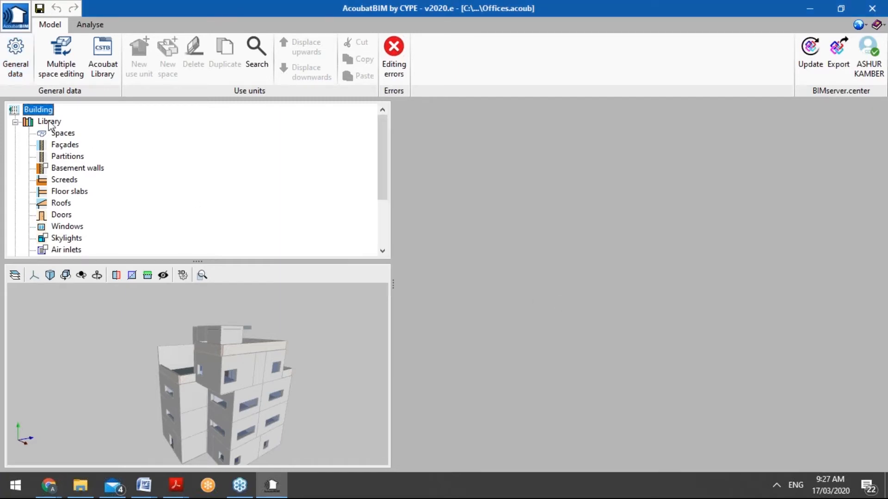
Open the library's spaces and examine the definition of the acoustic space type assigned to Office, closing it unchanged
left_click(41, 59)
left_click(70, 135)
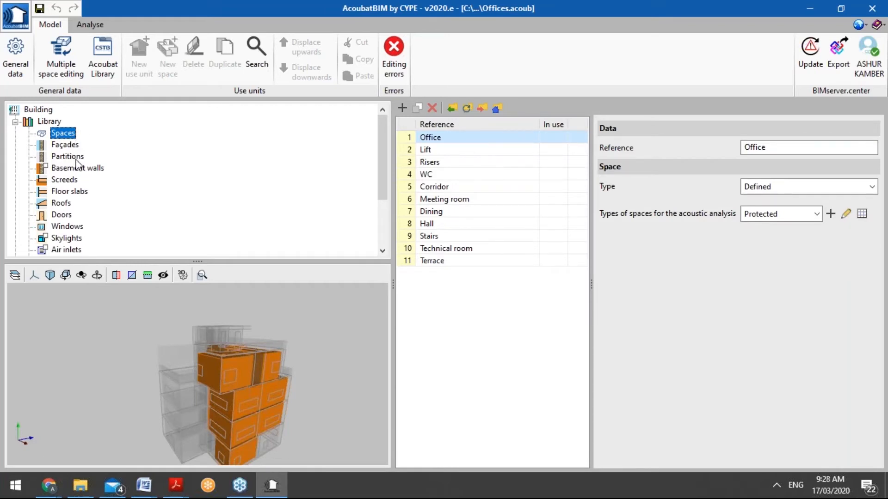
scroll(77, 164, "down", 2)
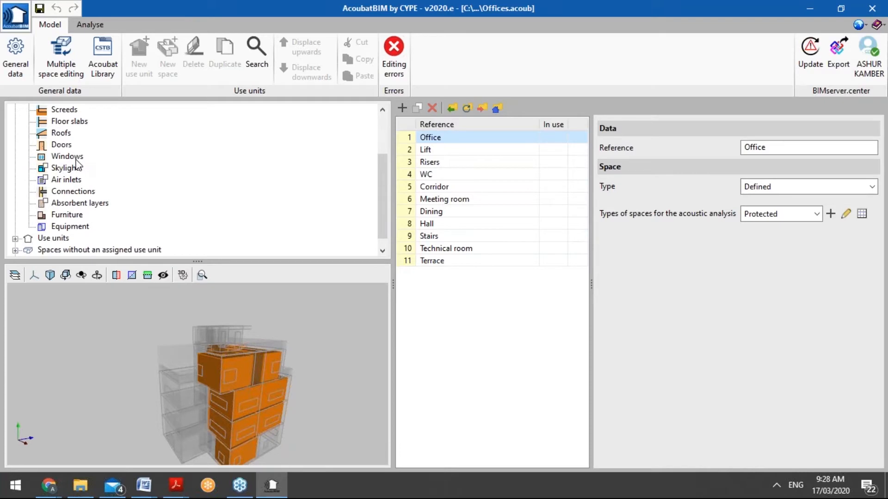
scroll(77, 164, "up", 1)
scroll(79, 166, "up", 1)
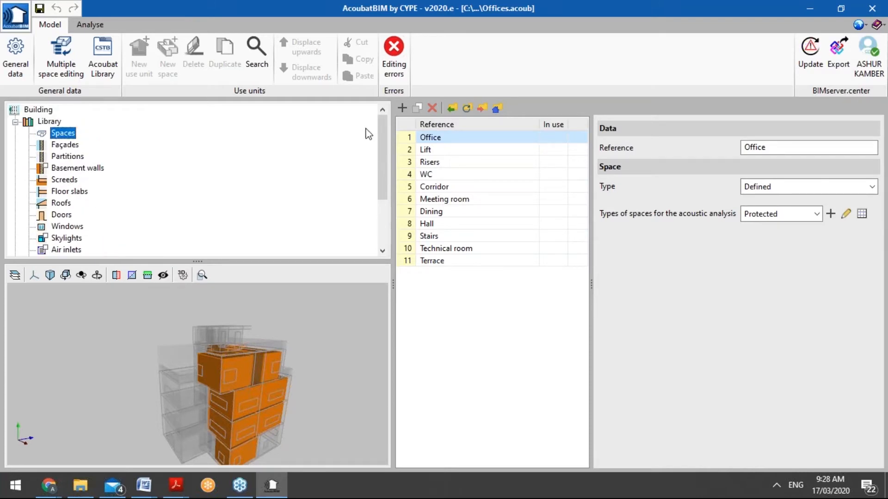
left_click(429, 141)
left_click(846, 214)
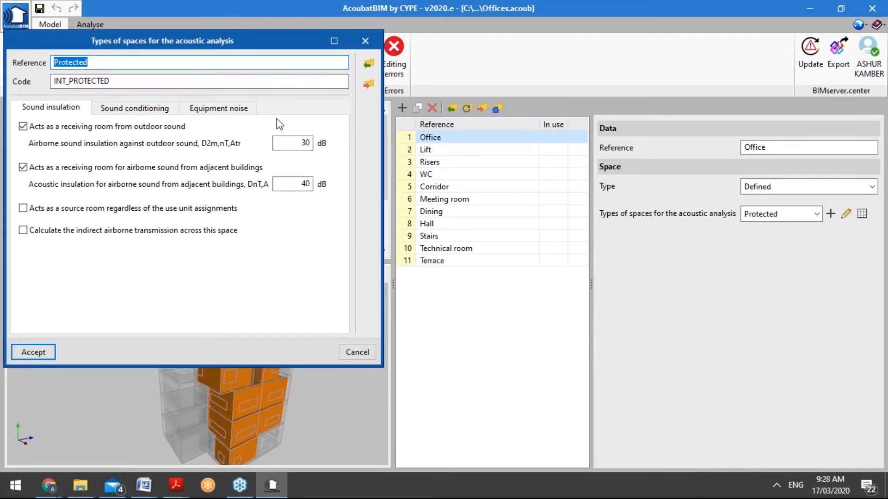
left_click(366, 39)
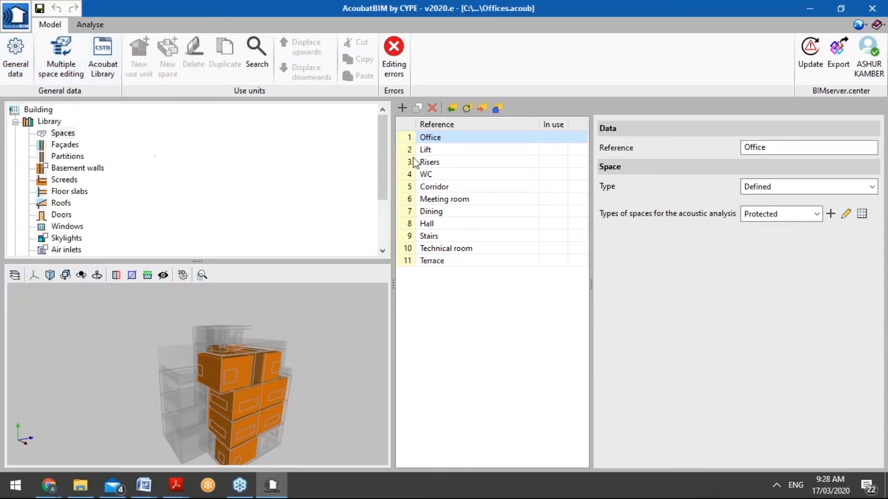
Go through the library spaces from Lift to Technical room and back to Risers, examining each one's acoustic type and location in the 3D model
left_click(440, 150)
key("Down")
key("Down")
key("Down")
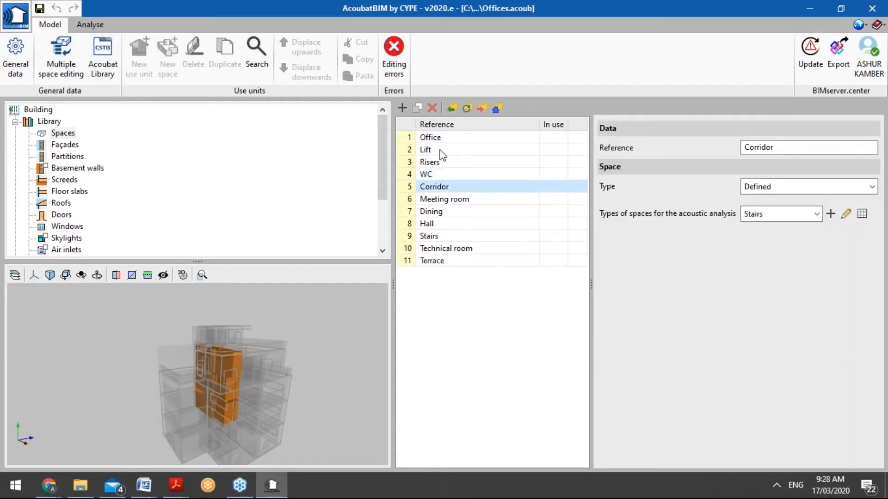
key("Down")
key("Up")
key("Down")
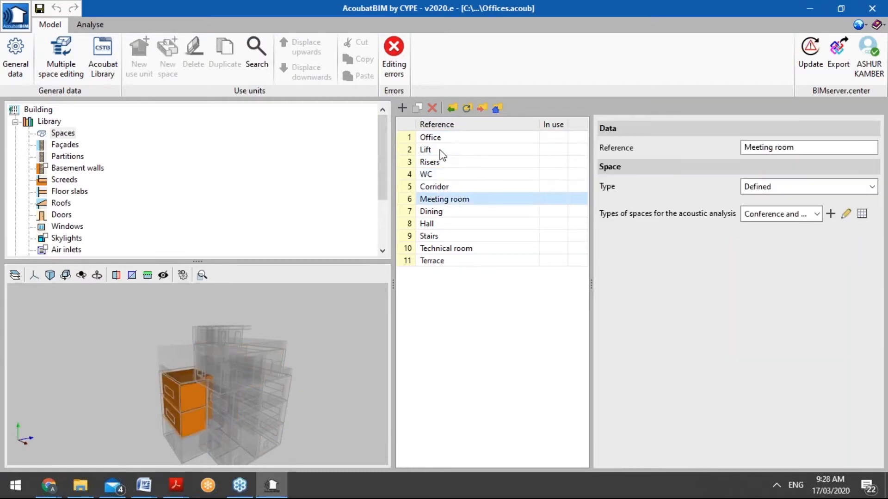
key("Down")
key("Down")
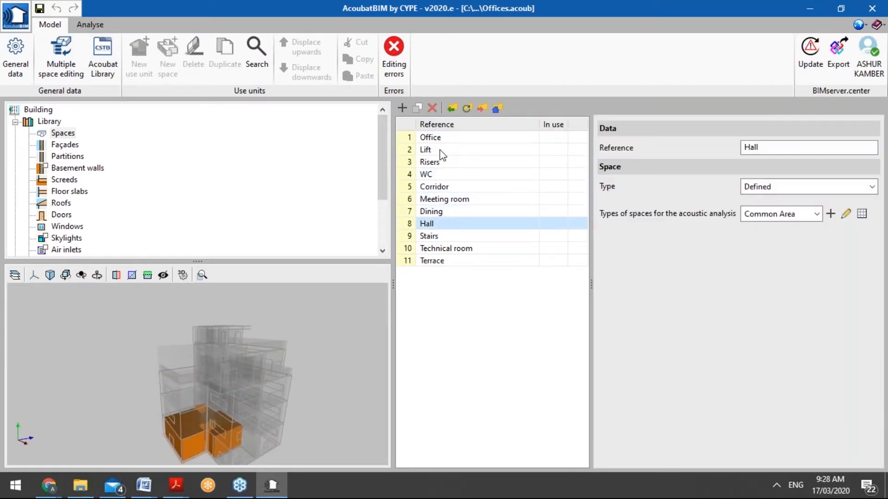
key("Down")
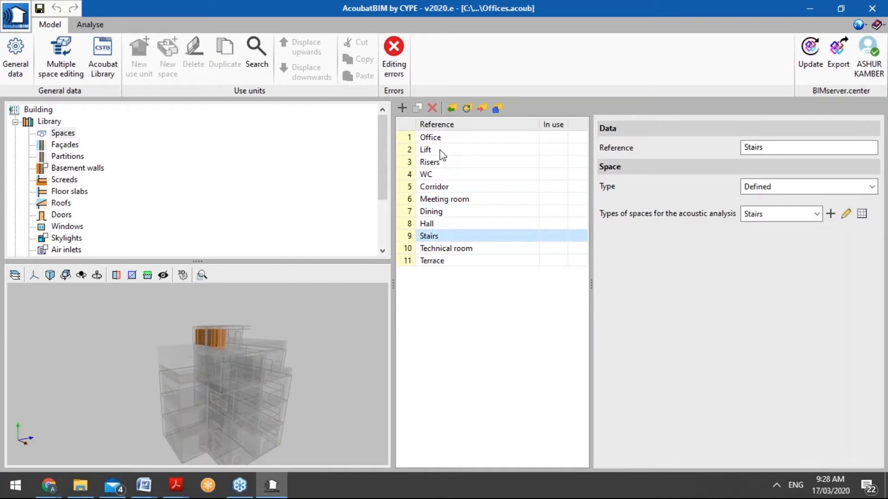
key("Down")
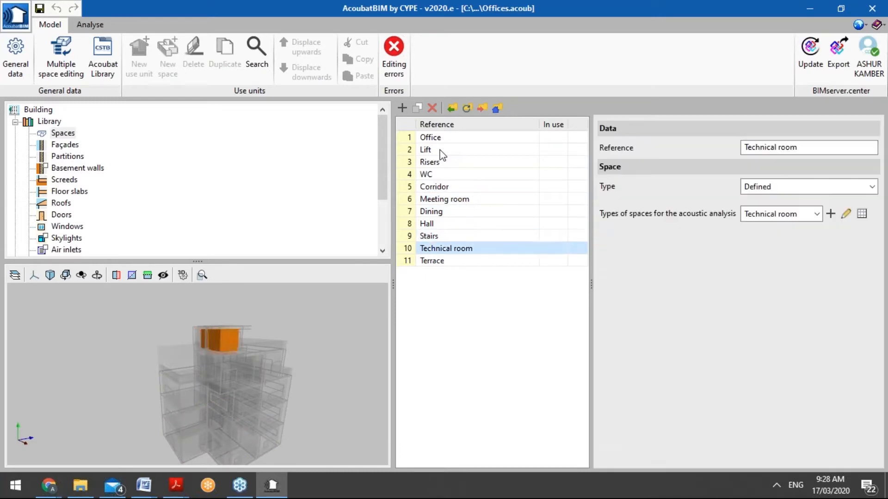
key("Up")
key("Up")
key("Up")
key("Up")
key("Up")
key("Up")
key("Up")
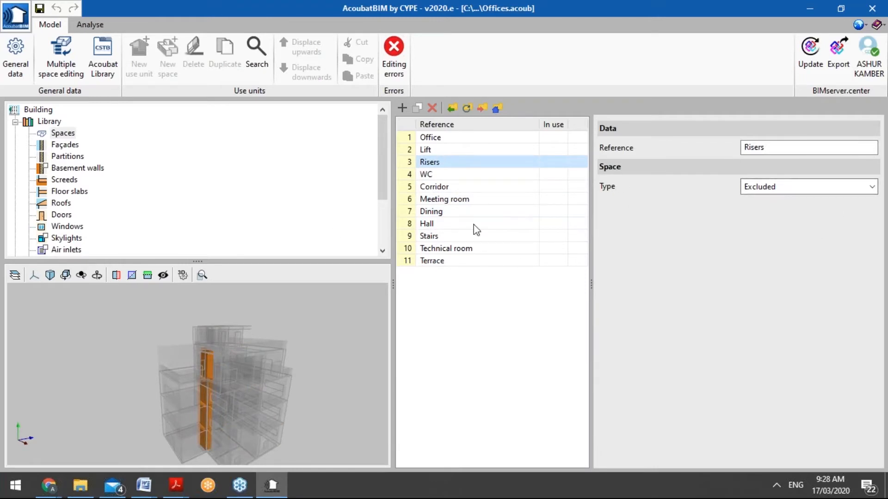
Open the library's façades and examine where Brick wall 13 and Brick wall 17 are located in the 3D model
left_click(65, 145)
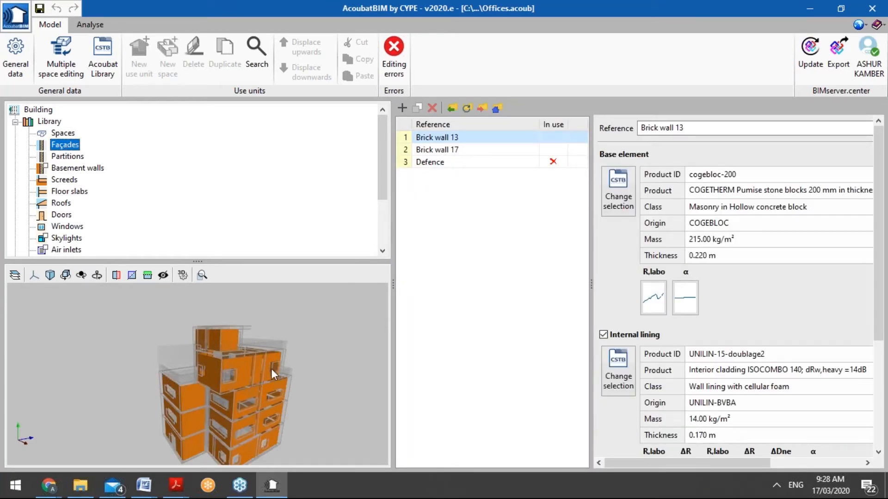
middle_click_drag(275, 374, 228, 370)
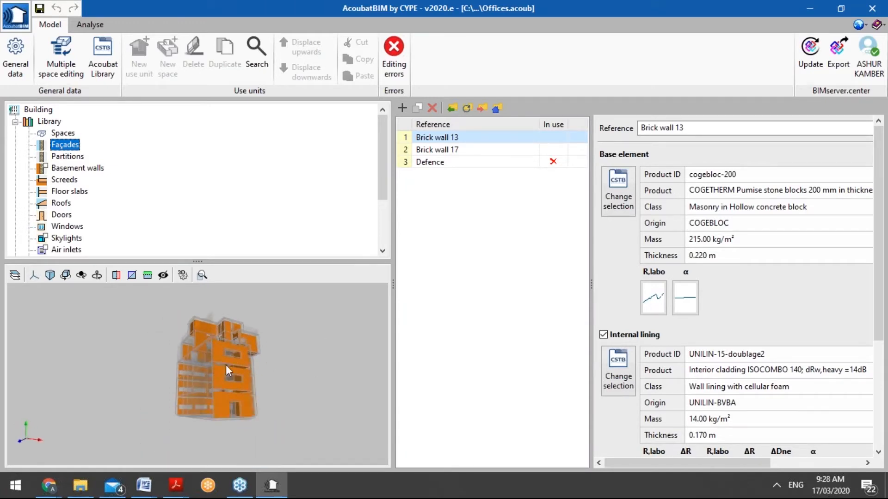
scroll(228, 370, "up", 5)
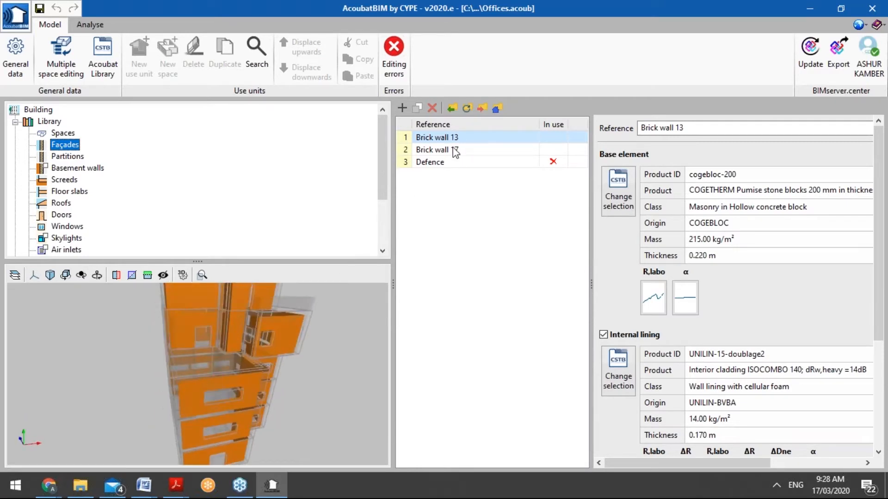
left_click(455, 149)
mouse_move(265, 398)
middle_mouse_down()
mouse_move(310, 388)
mouse_move(251, 390)
mouse_move(268, 384)
middle_mouse_up()
scroll(289, 389, "down", 3)
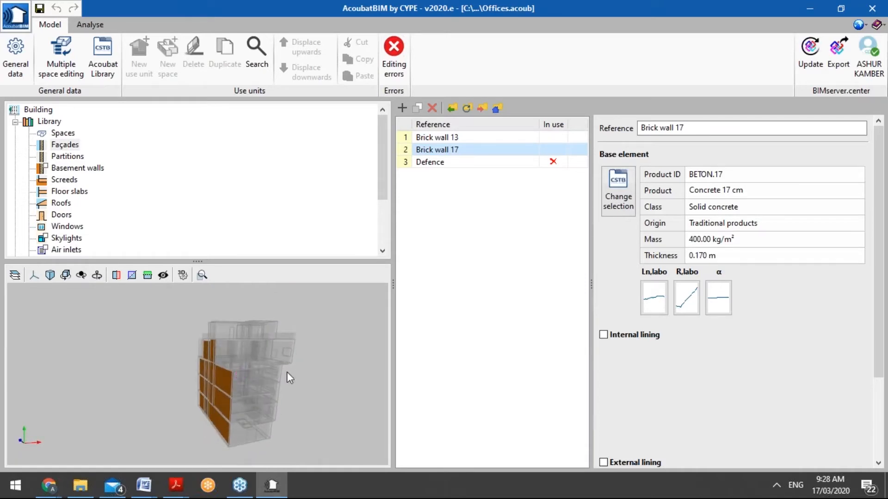
Compare the base elements and linings of the Brick wall 13, Brick wall 17 and Defence façades, finishing with Brick wall 17 selected
left_click(497, 139)
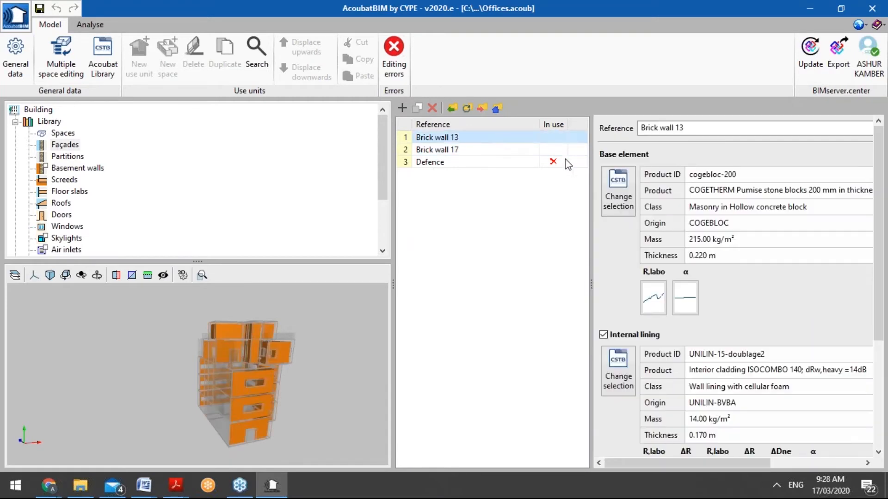
left_click(479, 150)
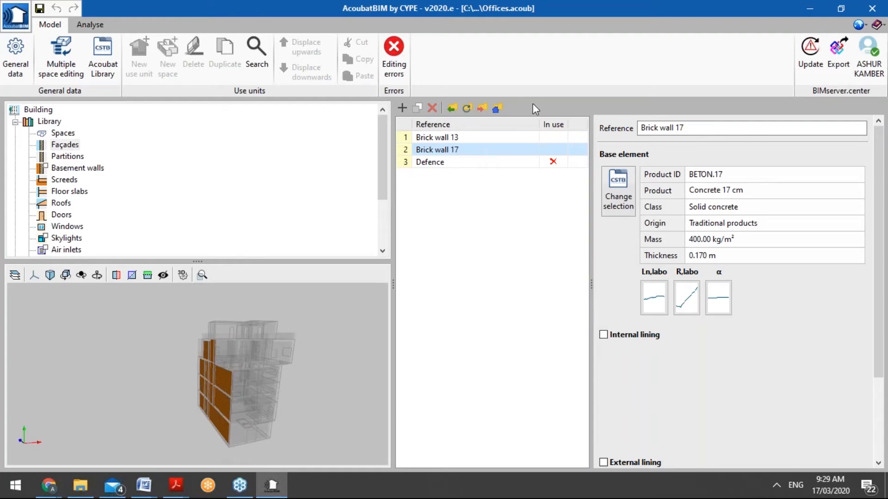
left_click(525, 163)
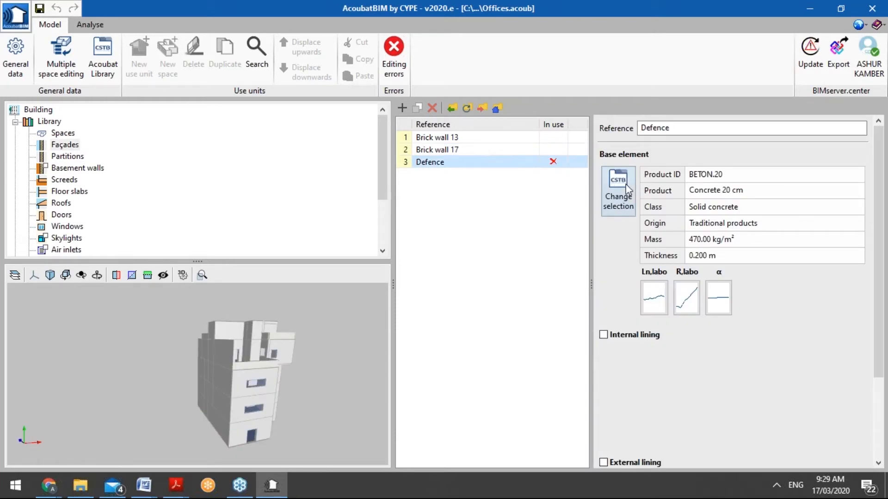
left_click(479, 150)
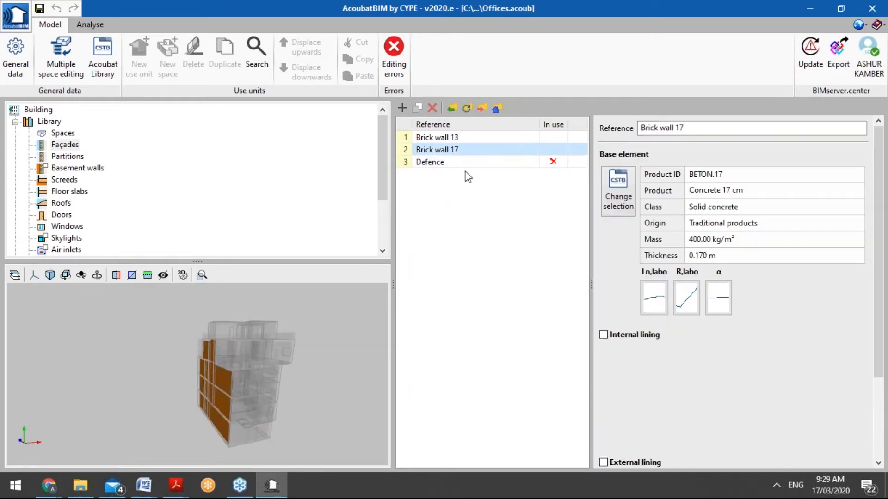
mouse_move(329, 359)
left_mouse_down()
mouse_move(293, 369)
mouse_move(322, 363)
left_mouse_up()
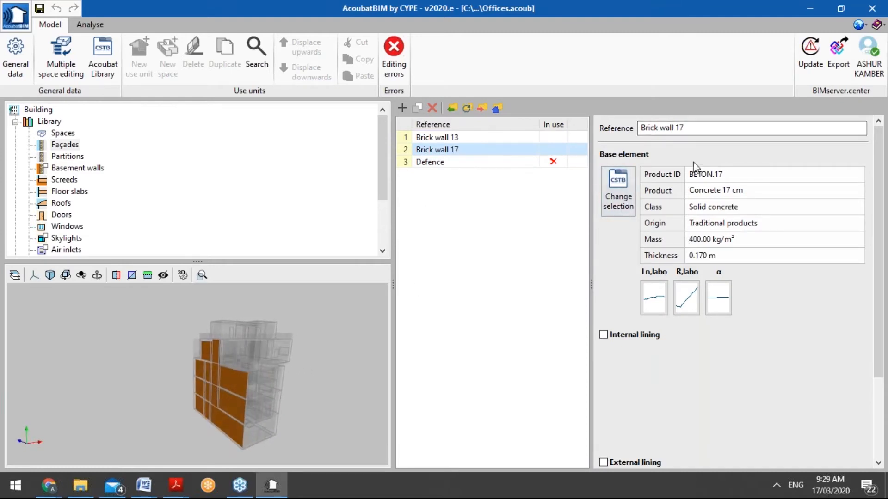
Review the base element properties and the internal and external lining options of the Brick wall 17 façade
scroll(730, 250, "down", 3)
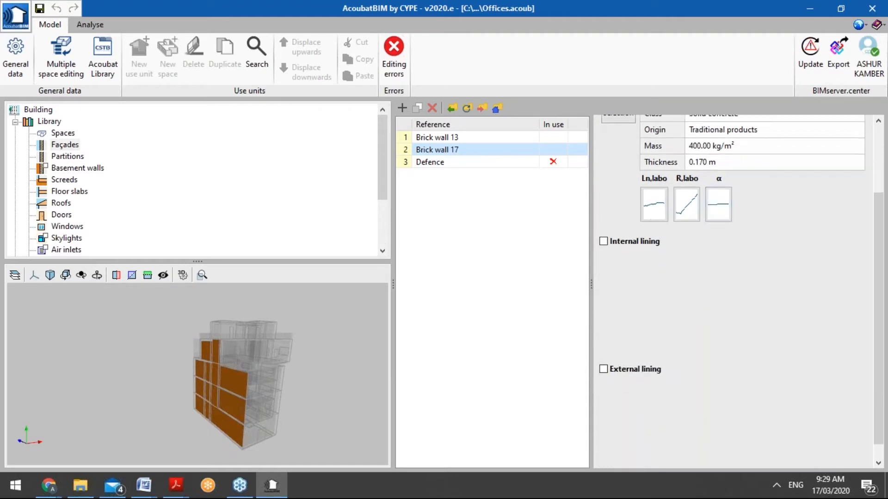
scroll(702, 231, "up", 3)
scroll(681, 218, "down", 1)
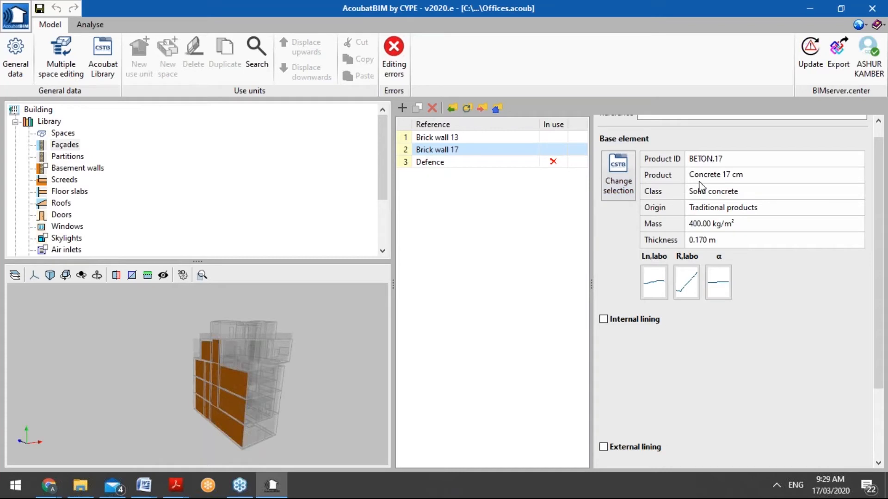
scroll(716, 197, "down", 1)
scroll(716, 197, "down", 1)
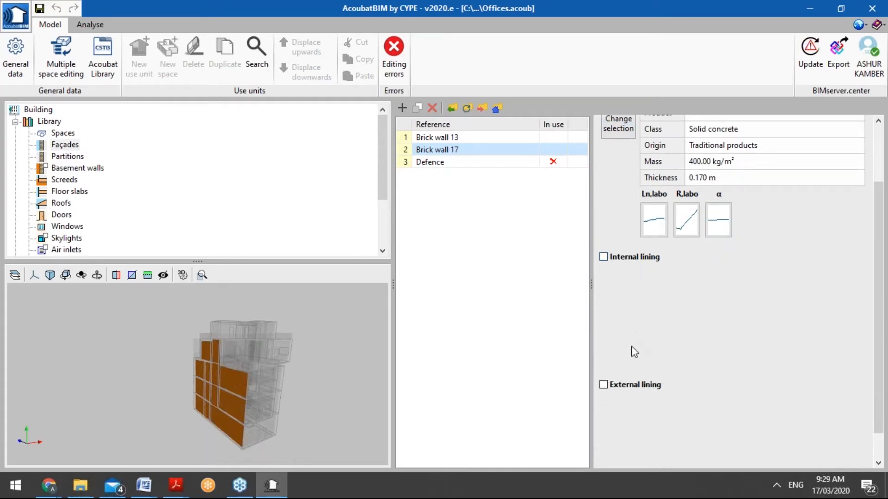
scroll(638, 388, "up", 3)
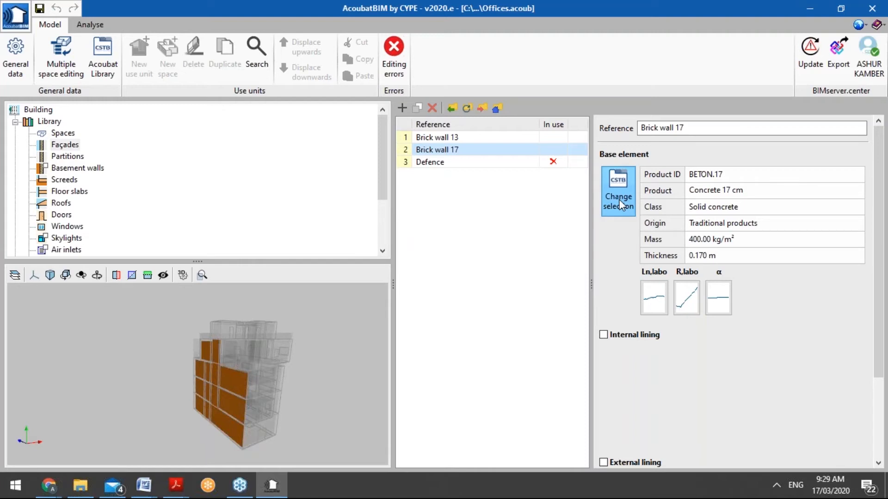
Open the base element selection for Brick wall 17 in a maximised window and collapse all main categories of the CSTB database
left_click(619, 198)
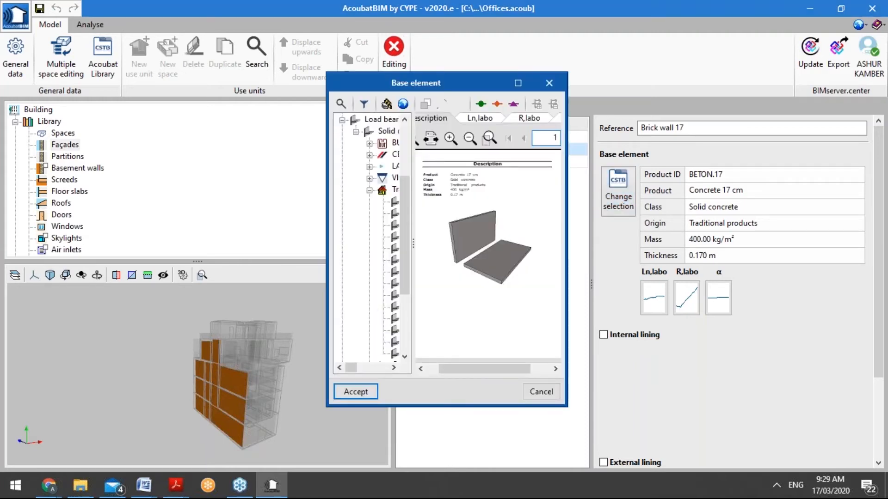
double_click(443, 84)
scroll(201, 141, "up", 3)
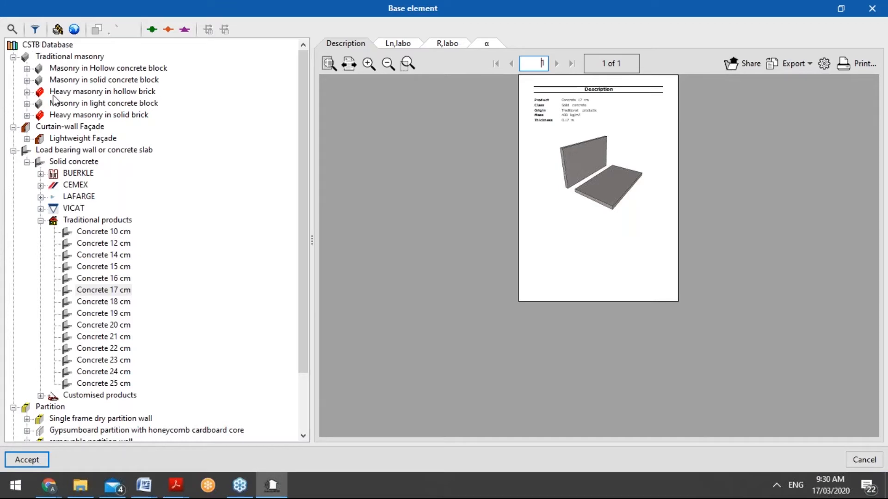
left_click(14, 127)
left_click(14, 138)
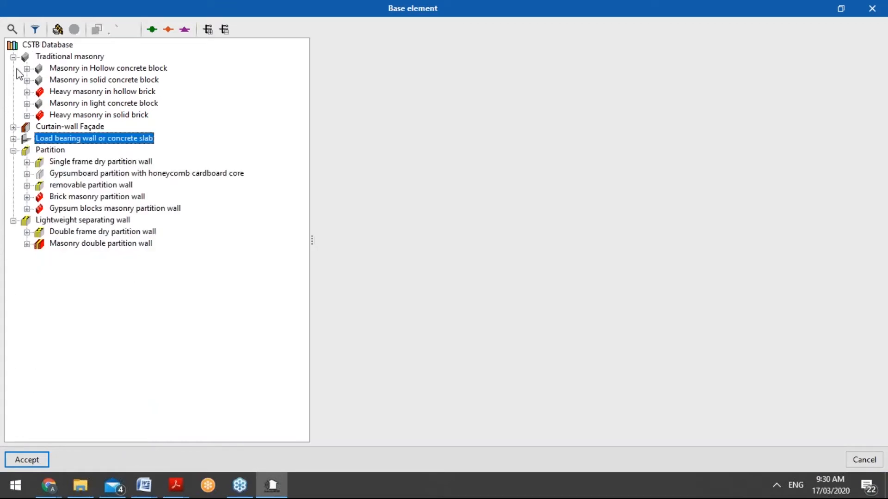
left_click(14, 57)
left_click(13, 163)
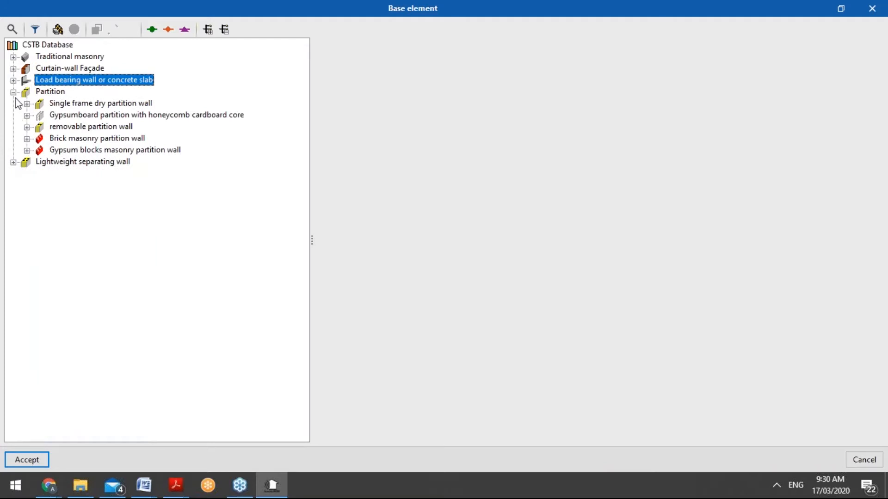
left_click(13, 92)
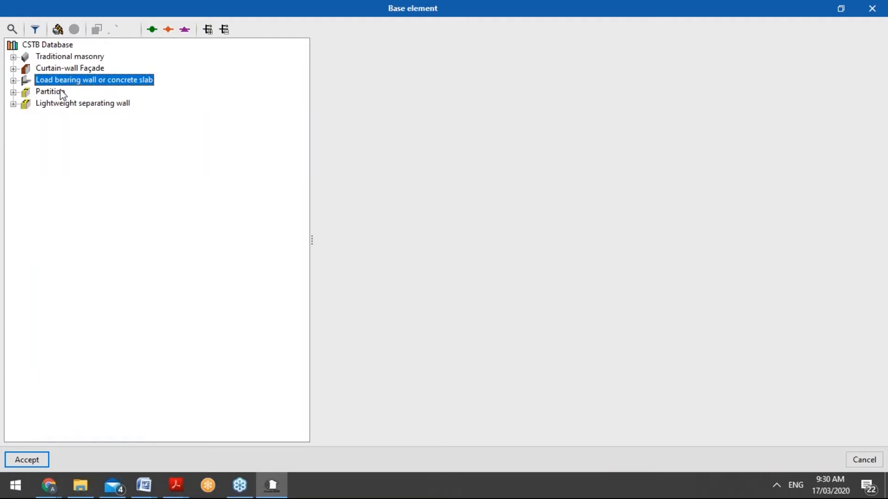
Expand the load bearing wall or concrete slab category and examine the description of the traditional product Concrete 14 cm
left_click(14, 81)
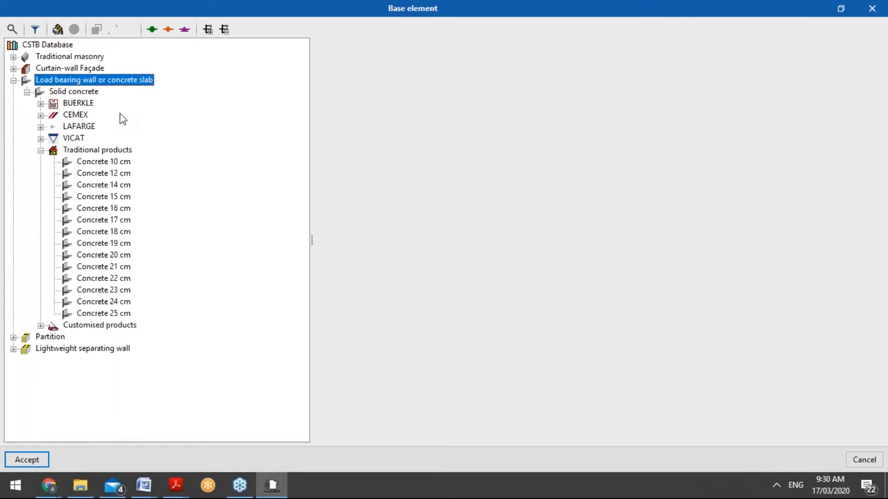
left_click(103, 173)
left_click(106, 187)
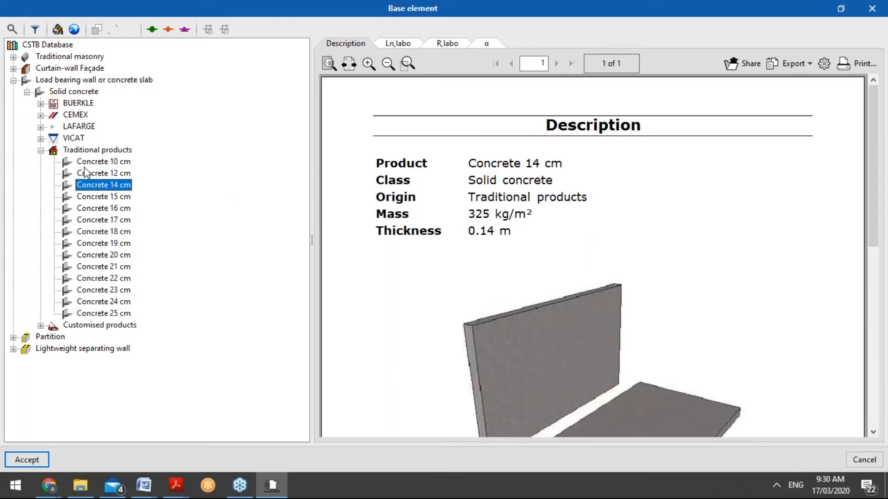
left_click(459, 185)
scroll(460, 186, "down", 1)
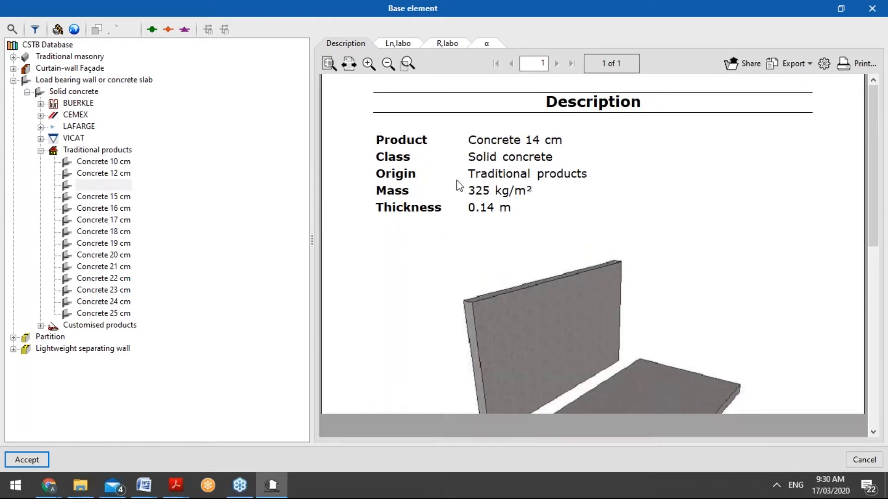
scroll(460, 185, "down", 3)
scroll(458, 184, "up", 4)
Examine the Ln,labo, R,labo and α data sheets of Concrete 14 cm, including the full absorption coefficient table
left_click(398, 44)
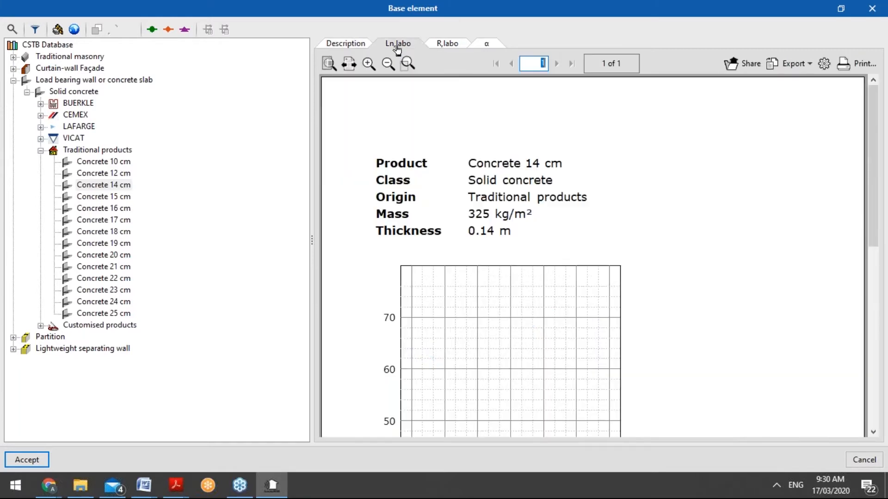
left_click(443, 45)
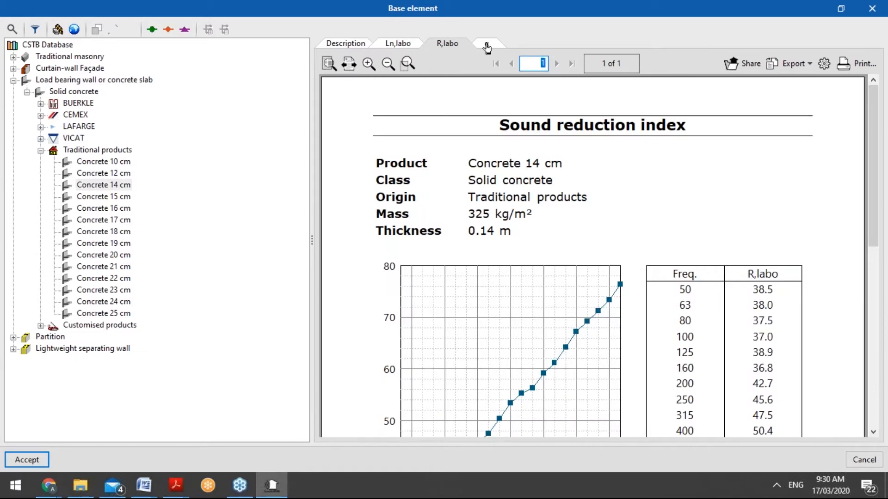
left_click(486, 46)
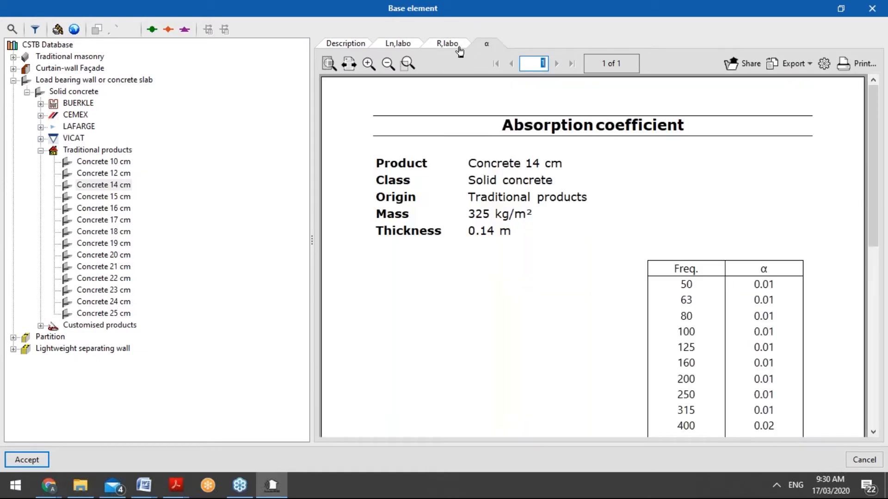
scroll(498, 162, "down", 3)
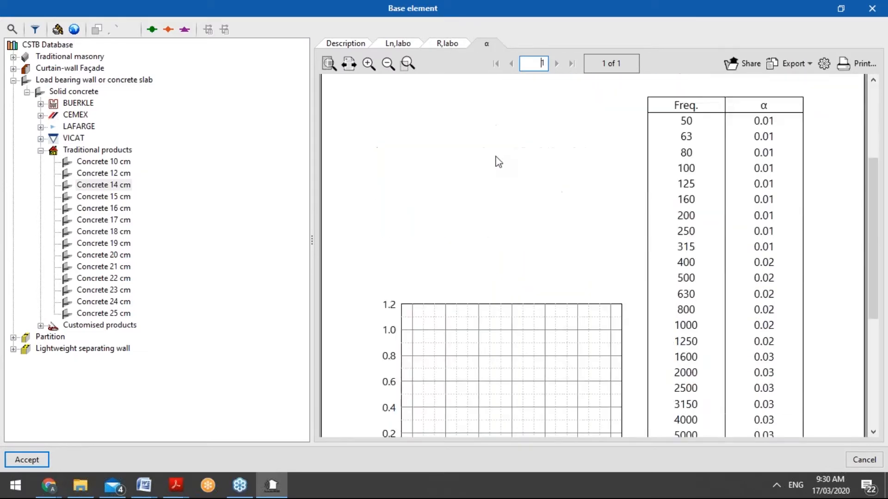
scroll(498, 162, "down", 3)
scroll(493, 155, "up", 3)
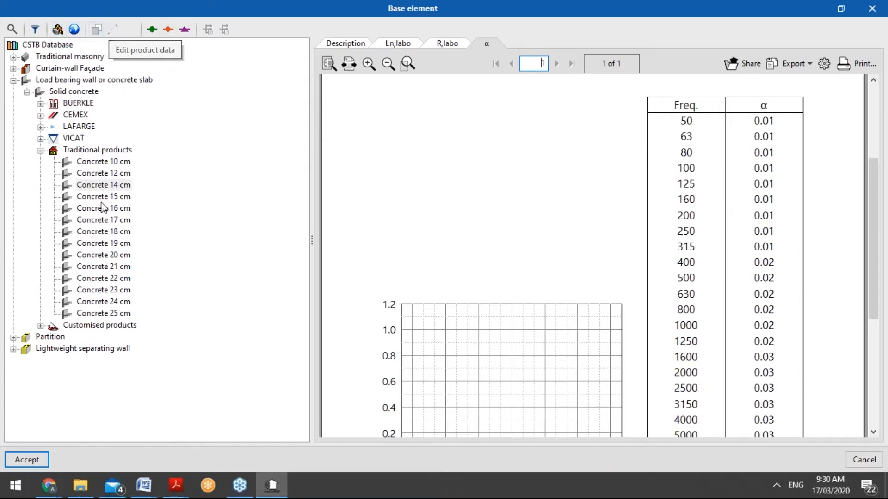
Open the definition of a new product based on the traditional product Concrete 10 cm
left_click(97, 150)
left_click(103, 163)
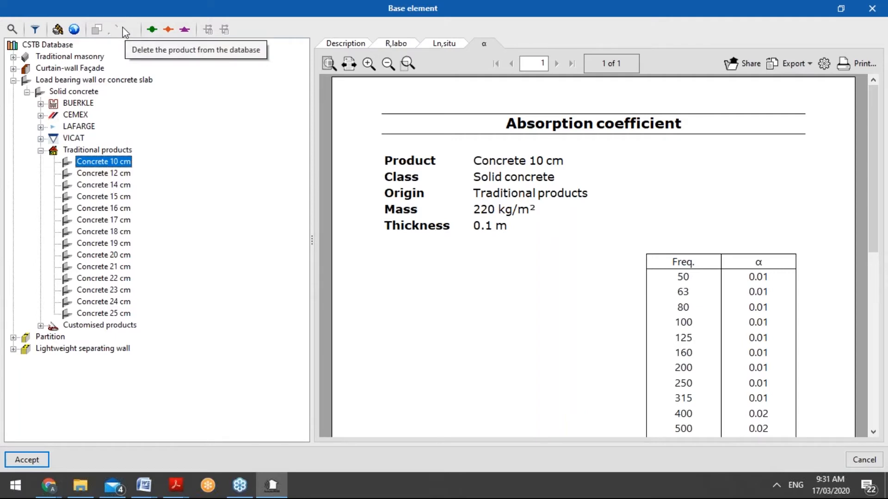
left_click(105, 150)
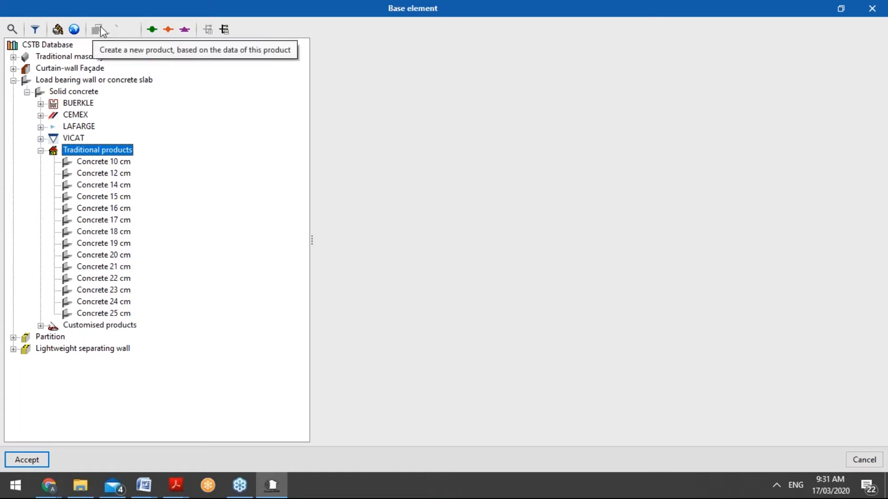
left_click(90, 162)
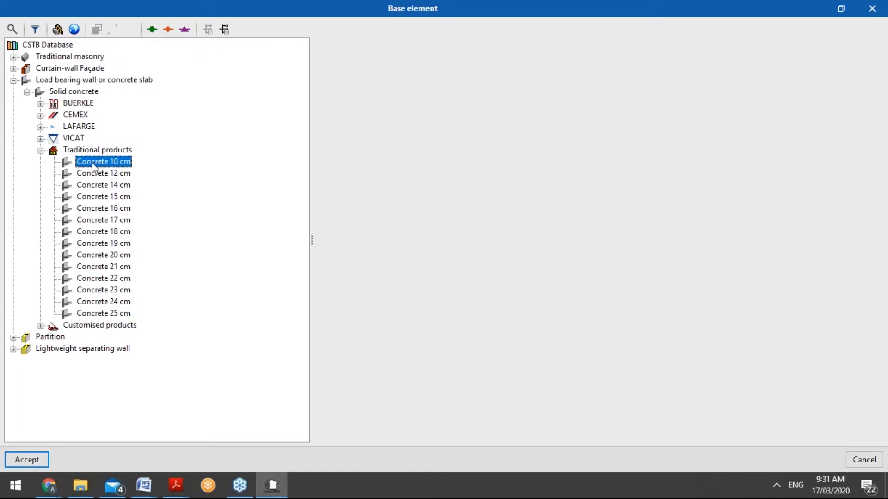
left_click(97, 29)
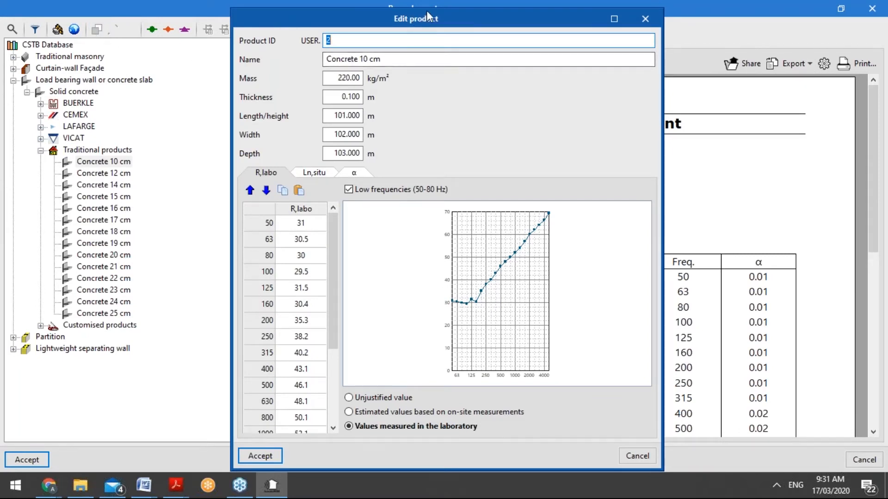
left_click_drag(425, 19, 433, 13)
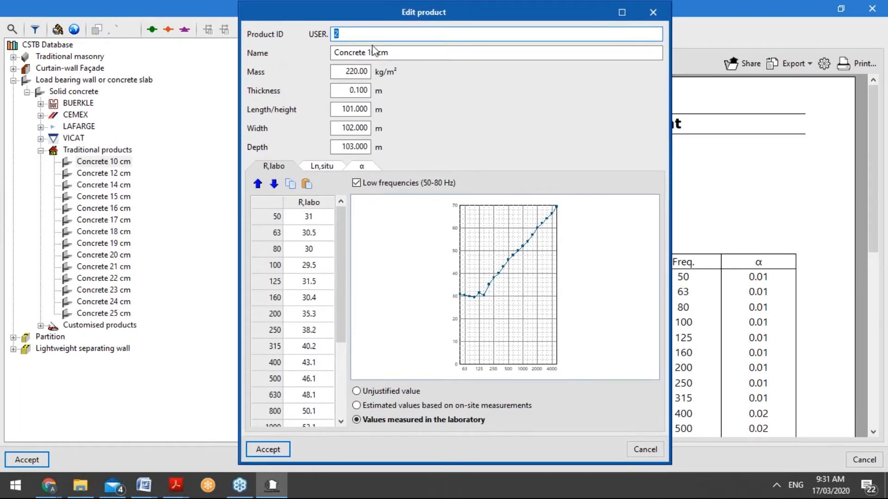
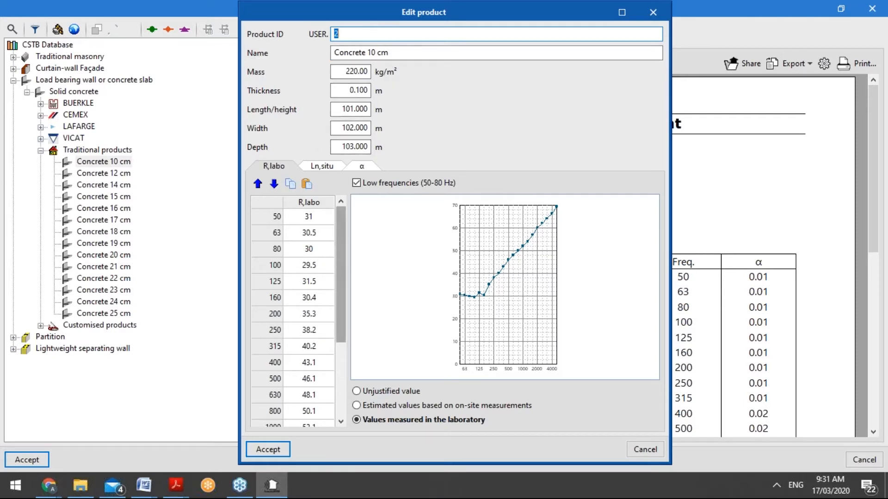
Examine the new product's R,labo, Ln,situ and α values by frequency, then cancel its creation
left_click(314, 217)
key("Down")
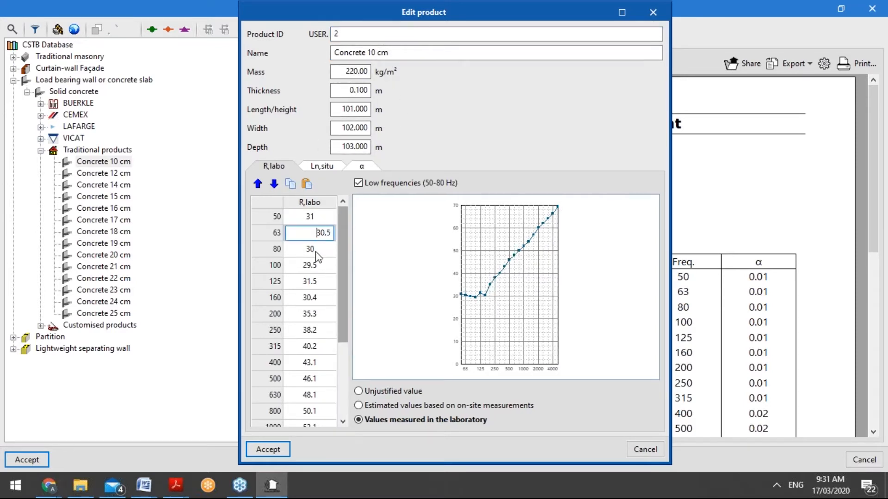
key("Down")
key("Down")
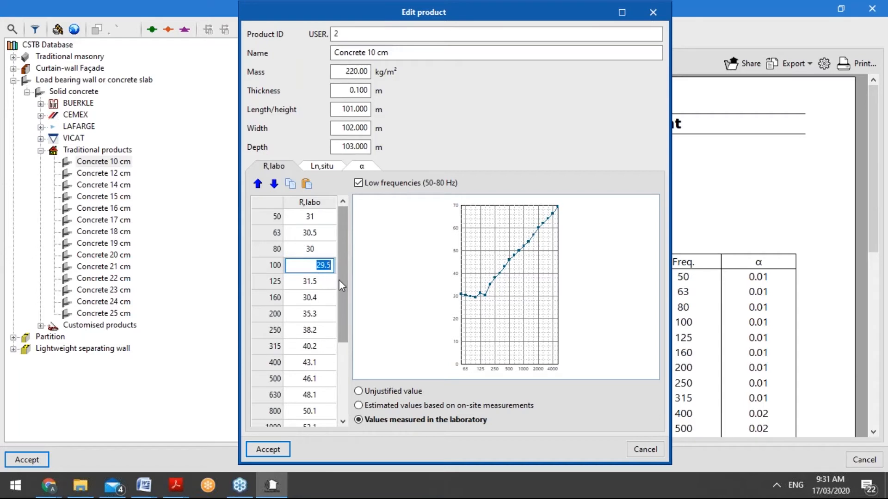
left_click(321, 166)
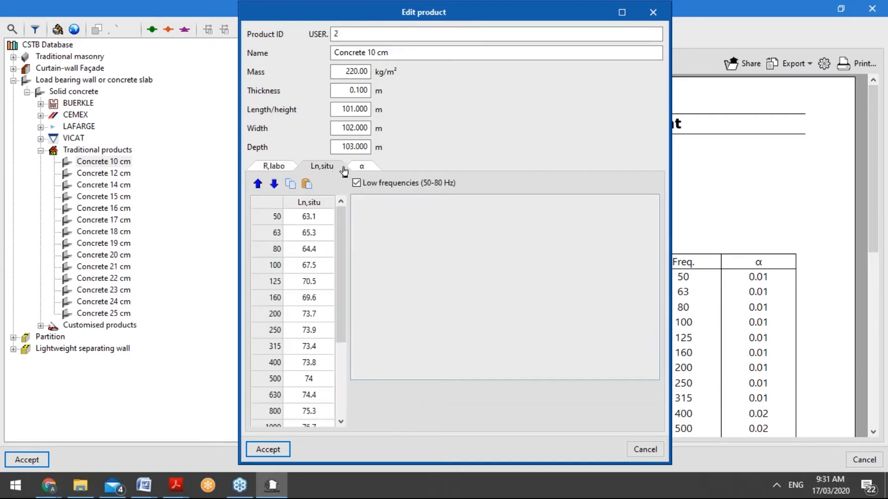
left_click(362, 168)
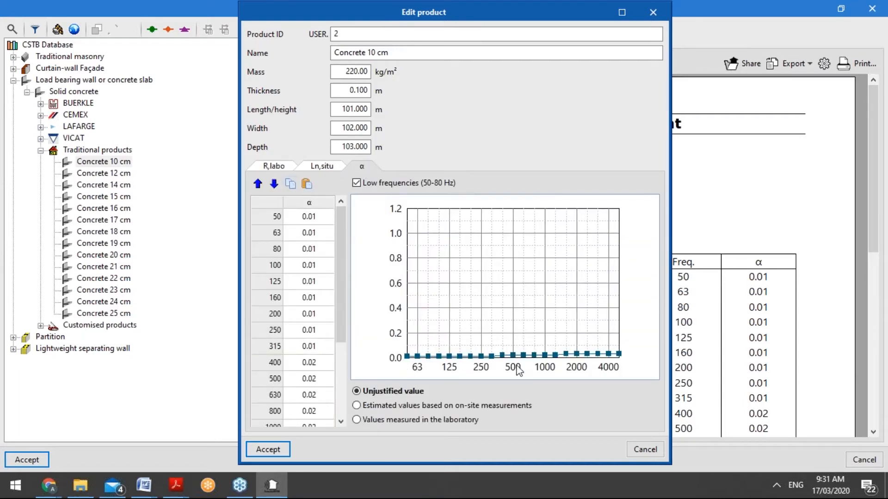
left_click(645, 450)
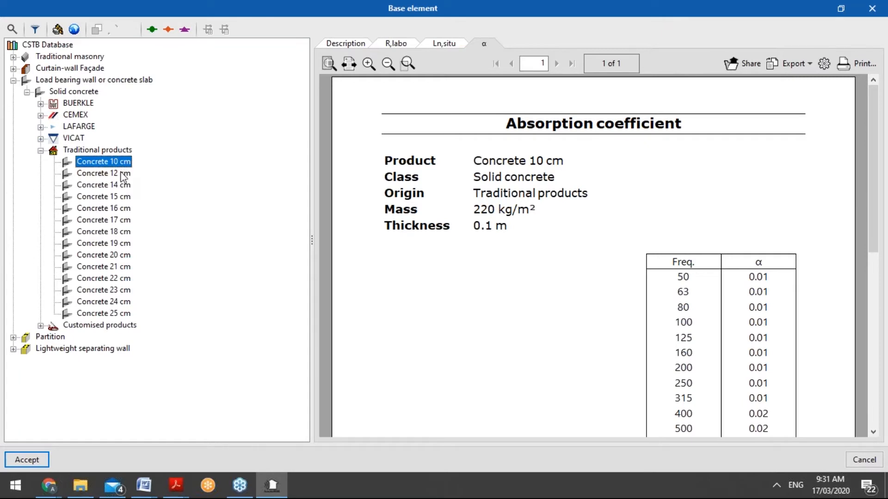
Browse the product list in the database search and view the advanced search parameters, closing both without applying anything
left_click(12, 29)
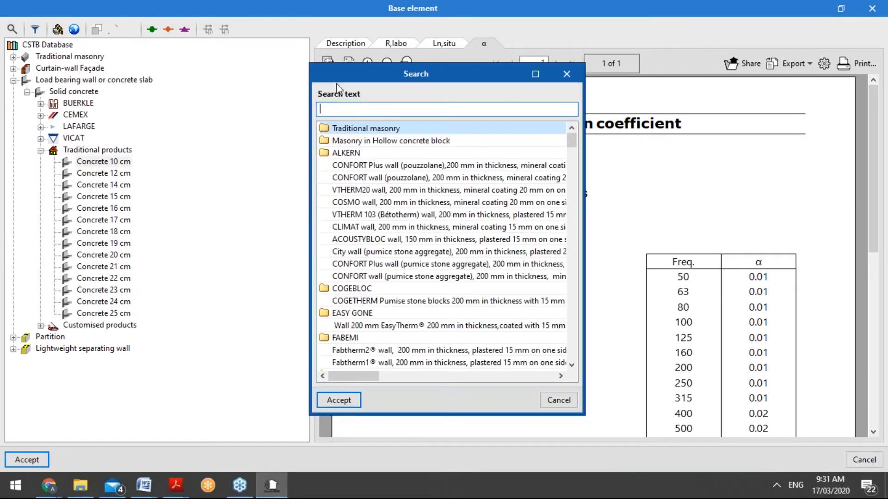
scroll(461, 181, "down", 20)
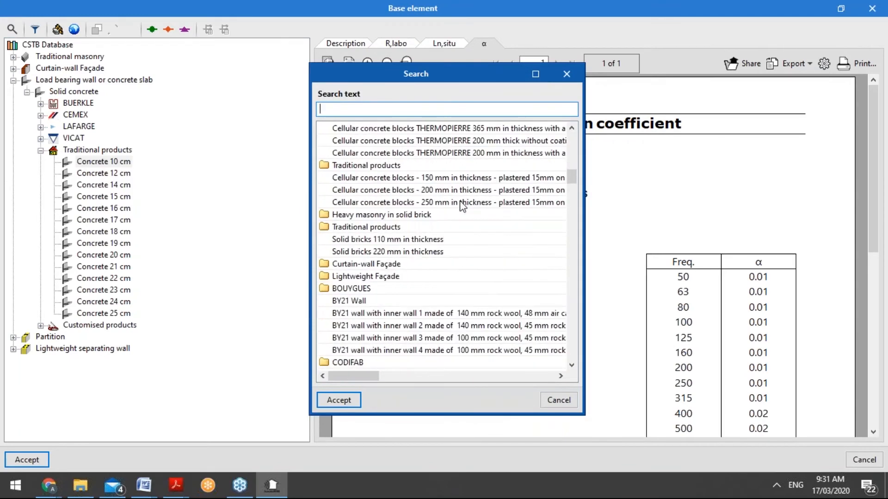
scroll(455, 203, "down", 8)
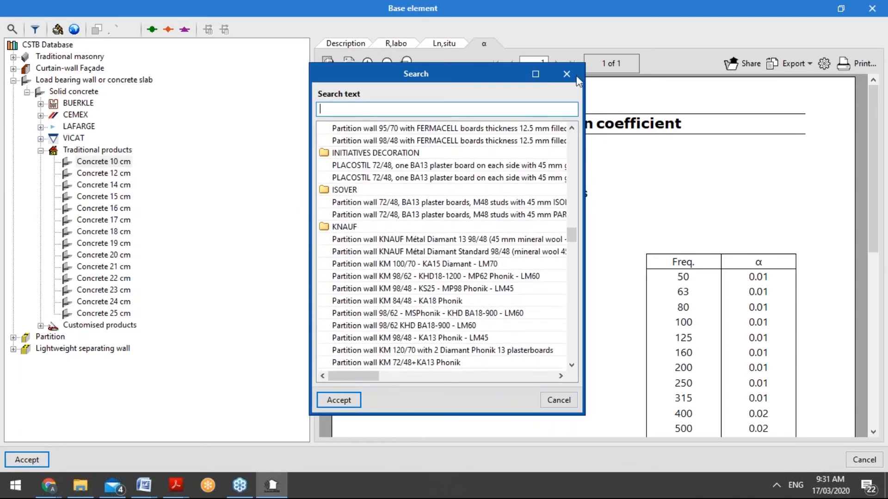
left_click(567, 74)
left_click(41, 29)
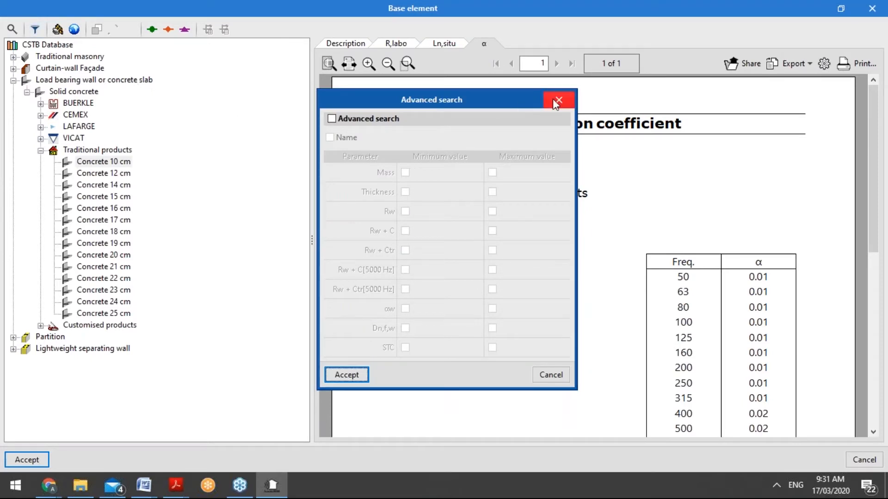
left_click(555, 99)
Group the CSTB database by manufacturer and look through the list of manufacturers
left_click(59, 30)
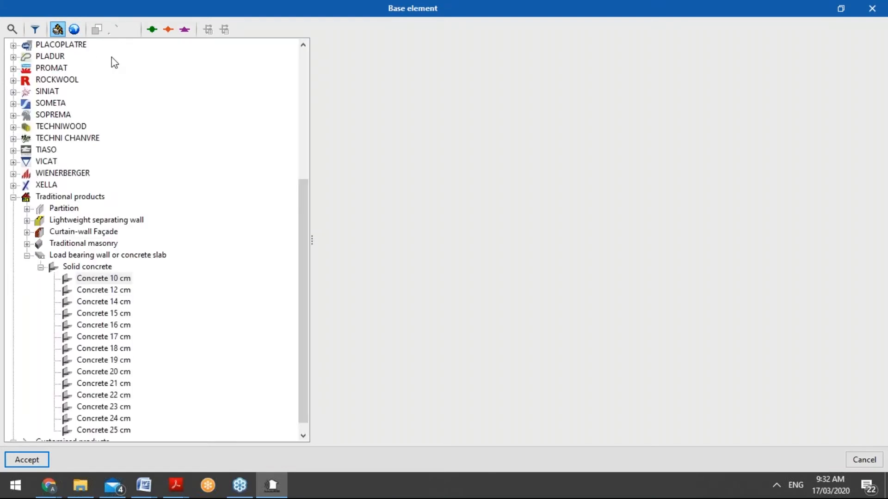
scroll(114, 134, "up", 5)
scroll(114, 134, "up", 2)
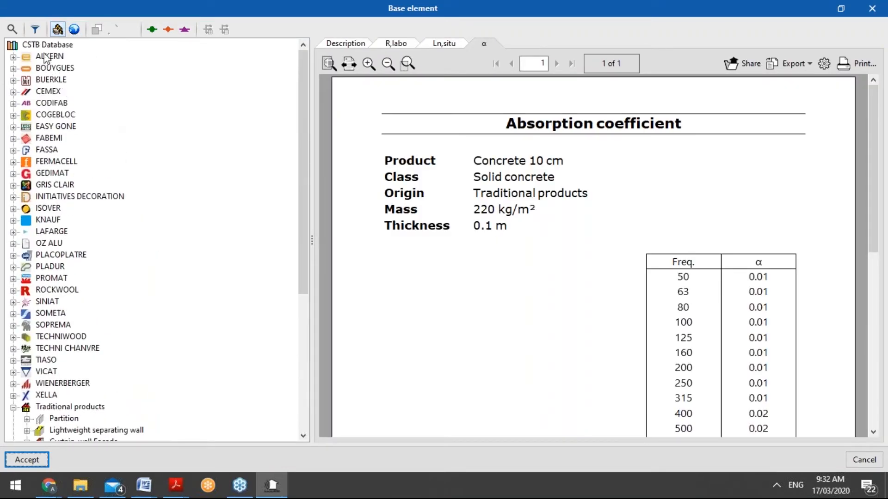
scroll(51, 74, "down", 3)
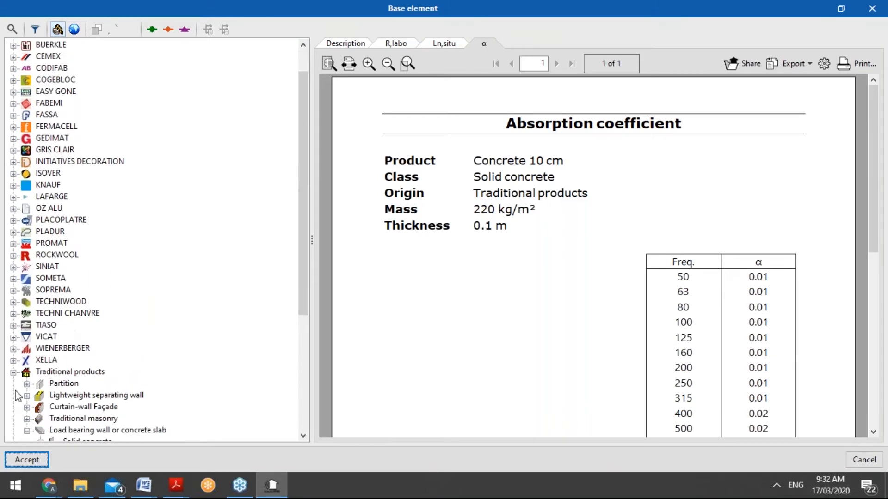
Examine the two FASSA single frame dry partition walls in the CSTB database, then close it without choosing a product
left_click(13, 372)
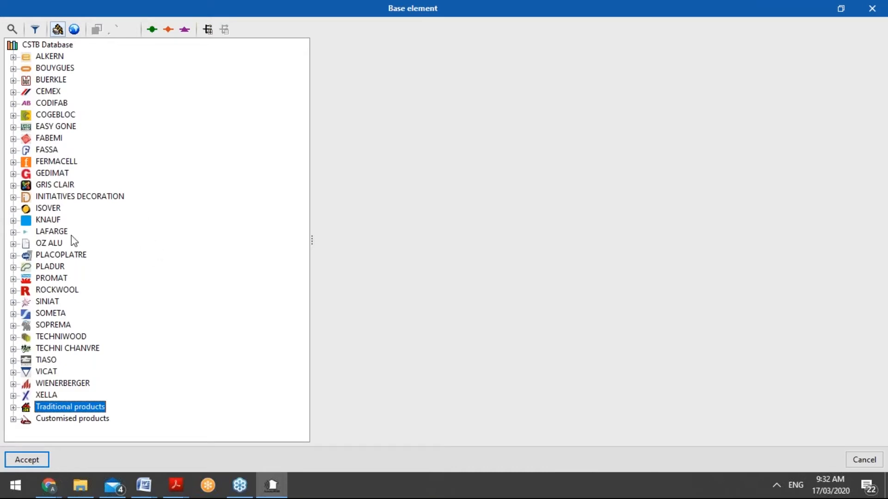
left_click(14, 151)
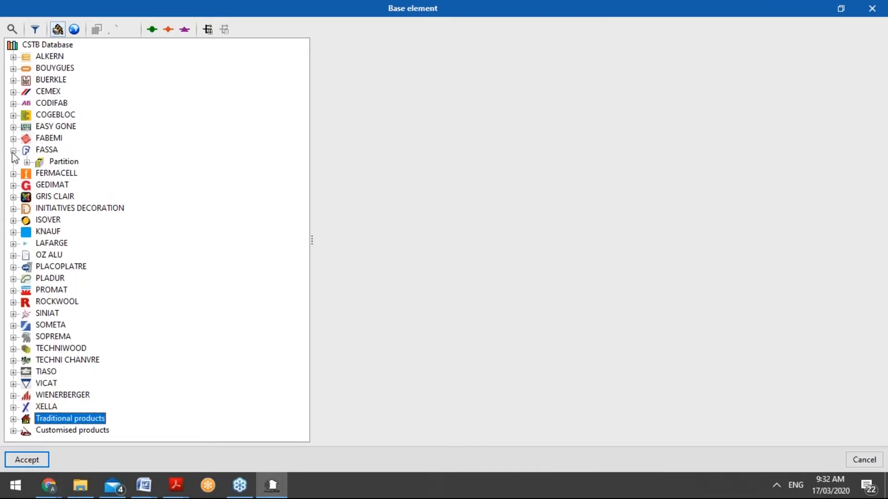
left_click(27, 163)
left_click(41, 173)
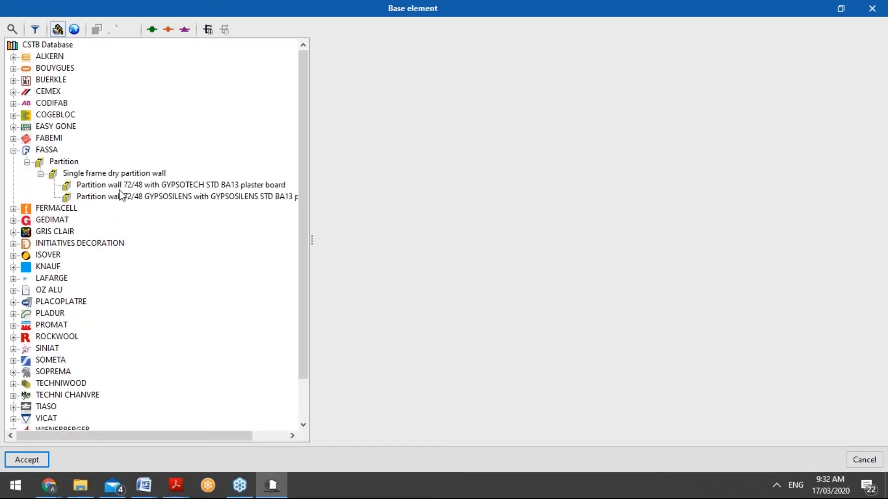
left_click(119, 197)
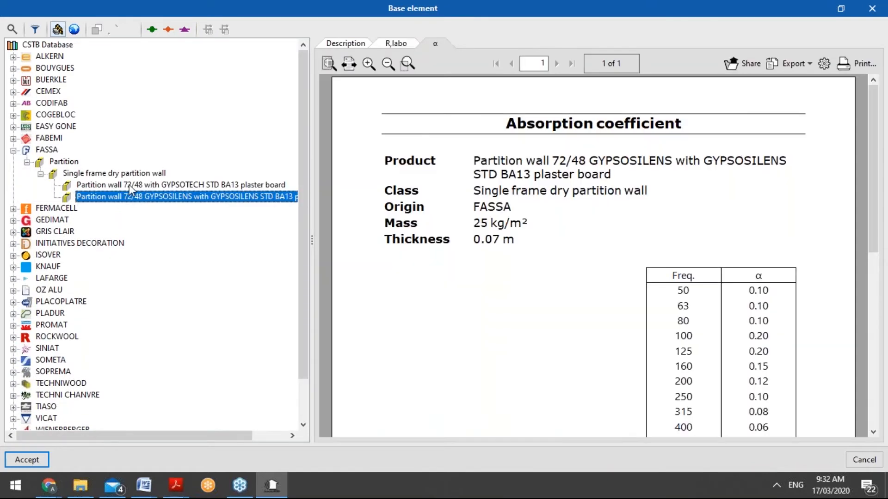
left_click(130, 185)
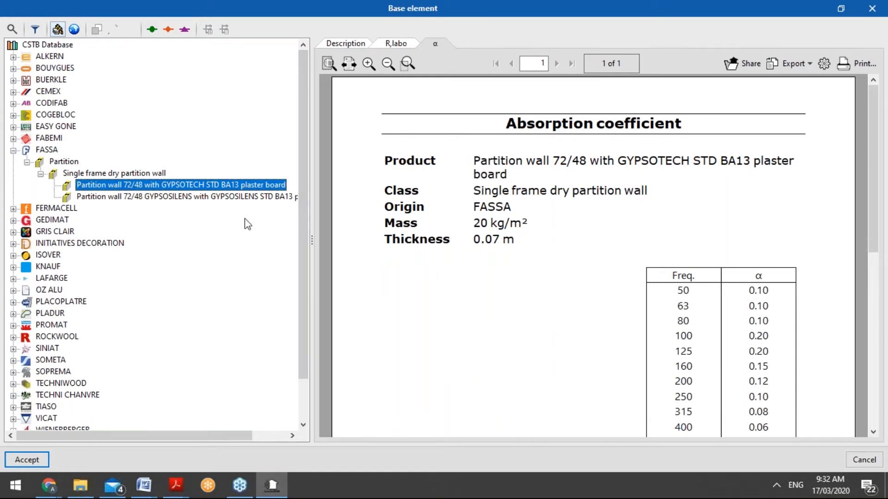
left_click(874, 8)
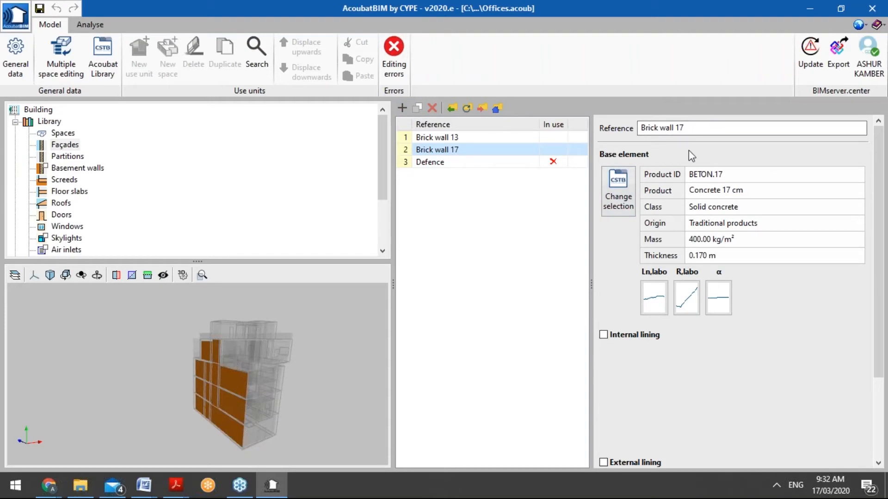
Enable an internal lining for façade Brick wall 17 to view the available lining categories, then disable it without selecting a product
left_click(603, 336)
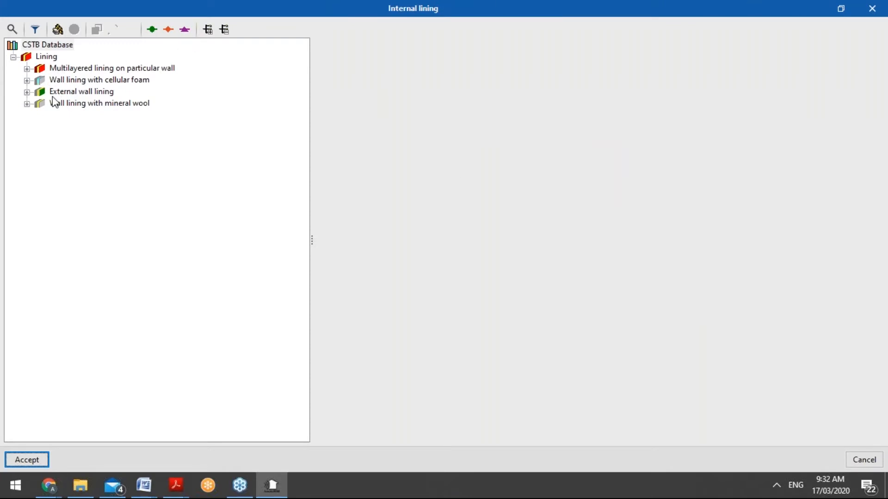
left_click(872, 9)
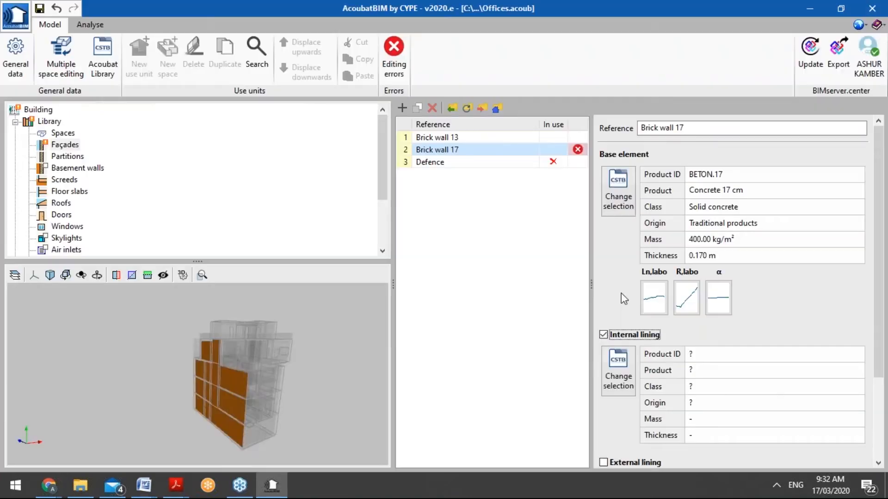
left_click(603, 334)
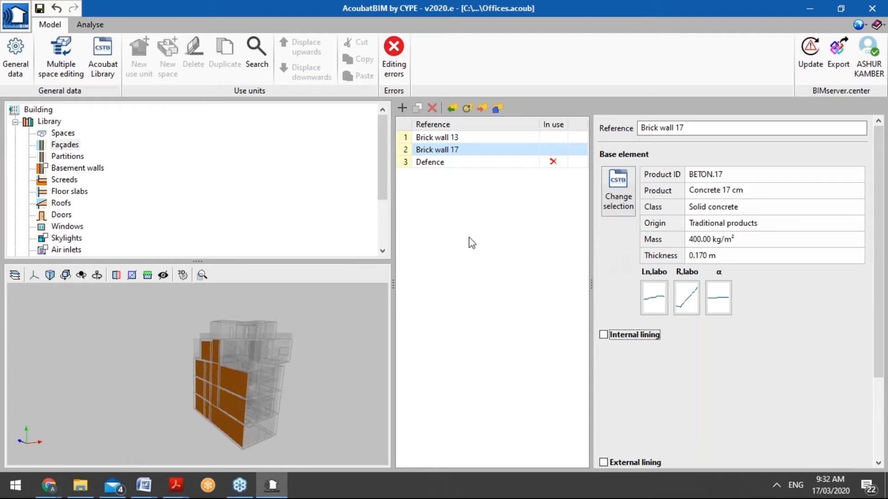
Open the library's partitions and examine the base element, internal lining and external lining of Simple partition
left_click(75, 158)
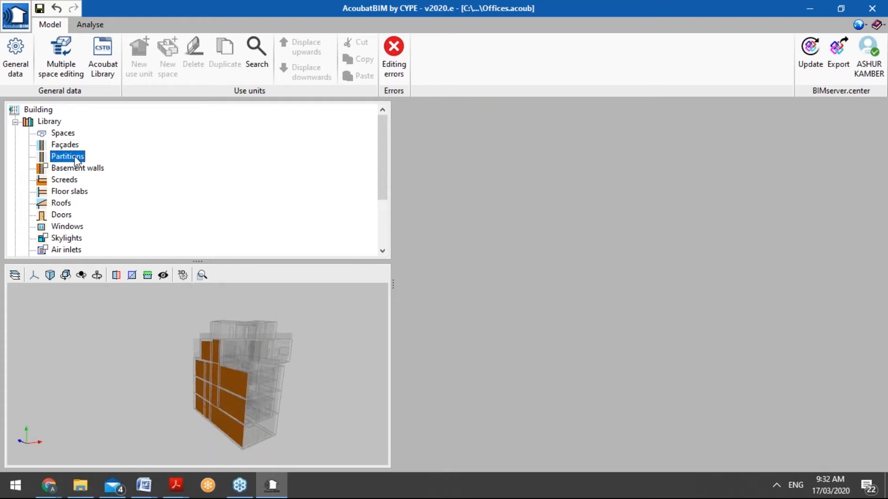
scroll(626, 398, "down", 3)
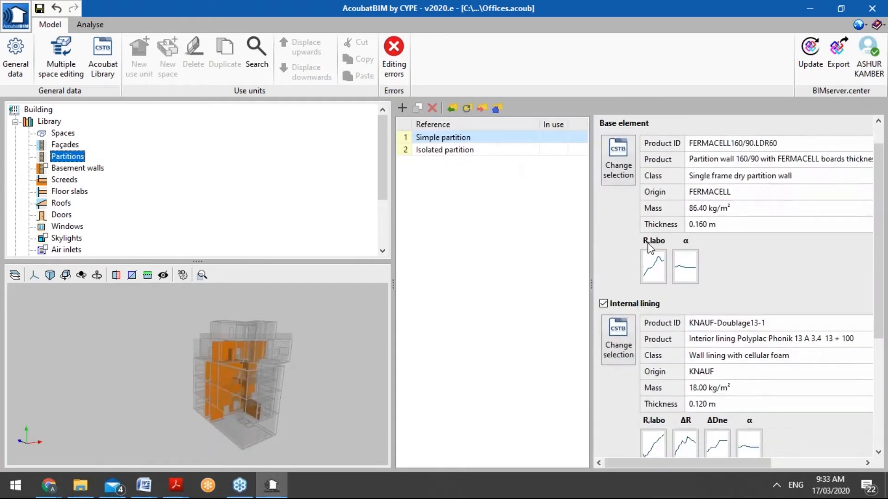
scroll(622, 398, "down", 2)
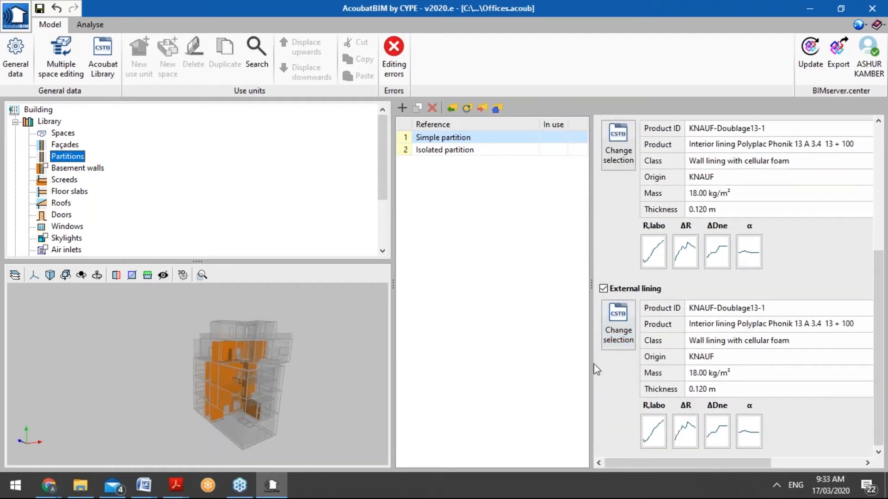
scroll(603, 307, "up", 4)
scroll(656, 295, "up", 1)
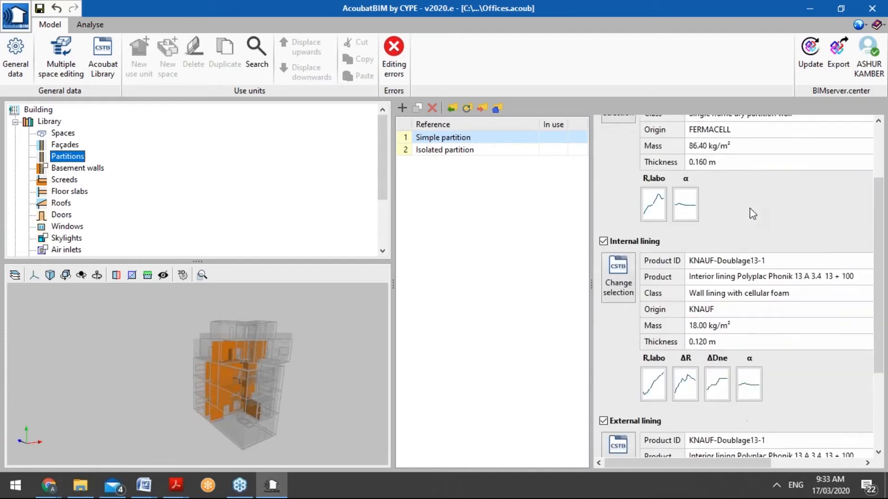
scroll(750, 207, "down", 3)
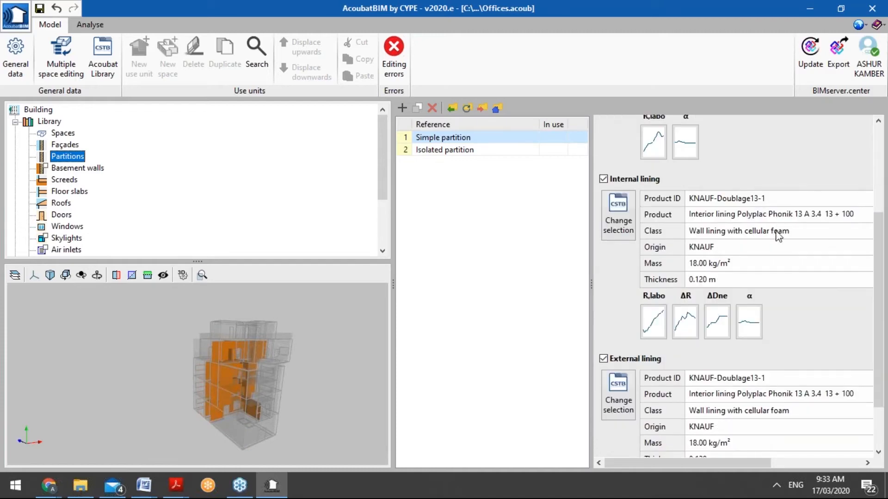
scroll(776, 234, "down", 2)
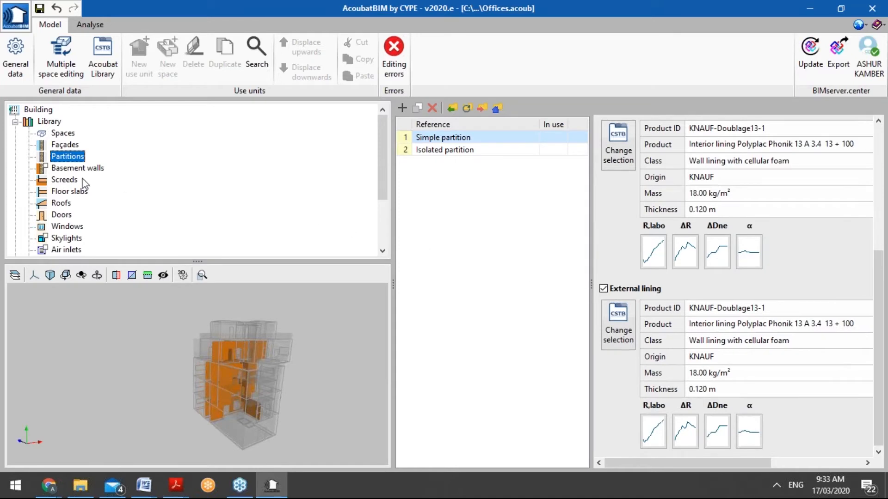
Review the isolated partition, the basement walls and the screeds in the building's element library
left_click(438, 153)
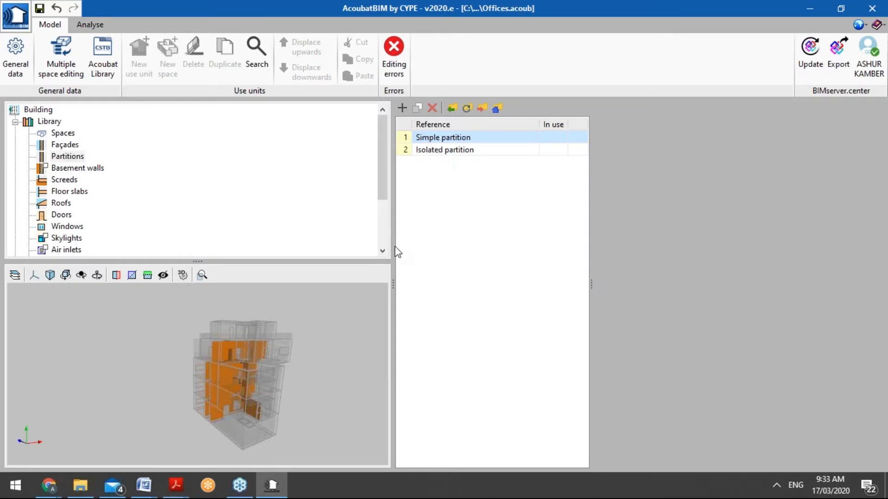
mouse_move(320, 342)
middle_mouse_down()
mouse_move(159, 402)
mouse_move(82, 402)
mouse_move(175, 373)
mouse_move(122, 375)
middle_mouse_up()
left_click(75, 170)
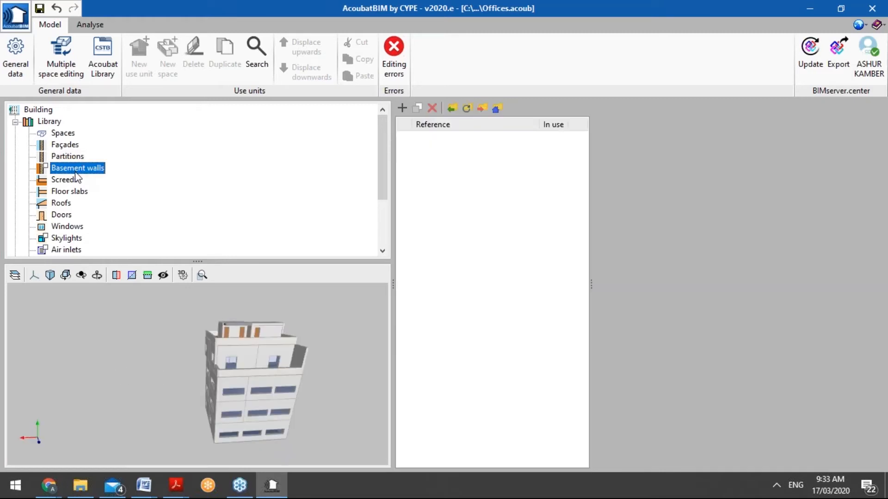
left_click(66, 180)
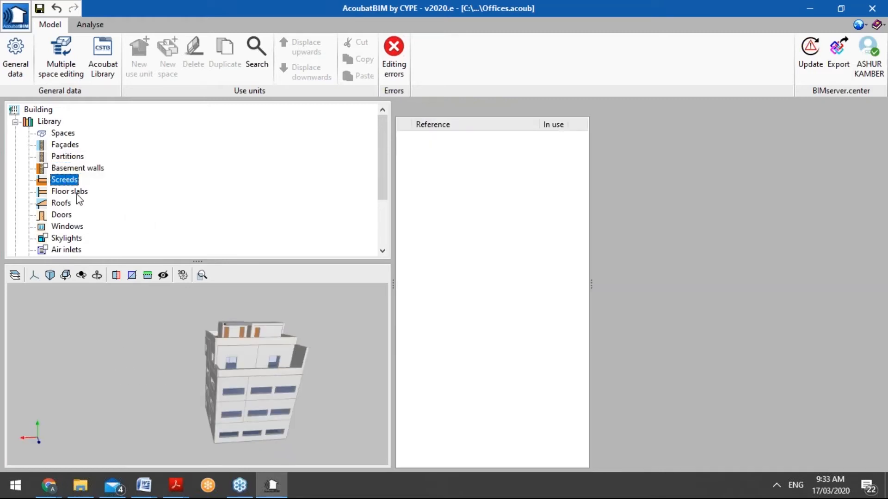
mouse_move(244, 324)
middle_mouse_down()
mouse_move(238, 364)
mouse_move(206, 359)
mouse_move(195, 369)
mouse_move(372, 356)
middle_mouse_up()
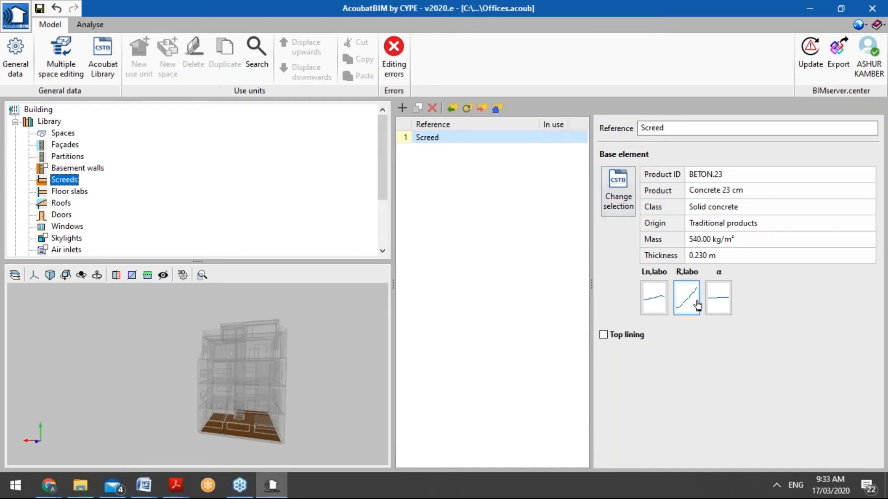
Review the floor slab and external floor slab definitions and their locations in the 3D model
left_click(77, 194)
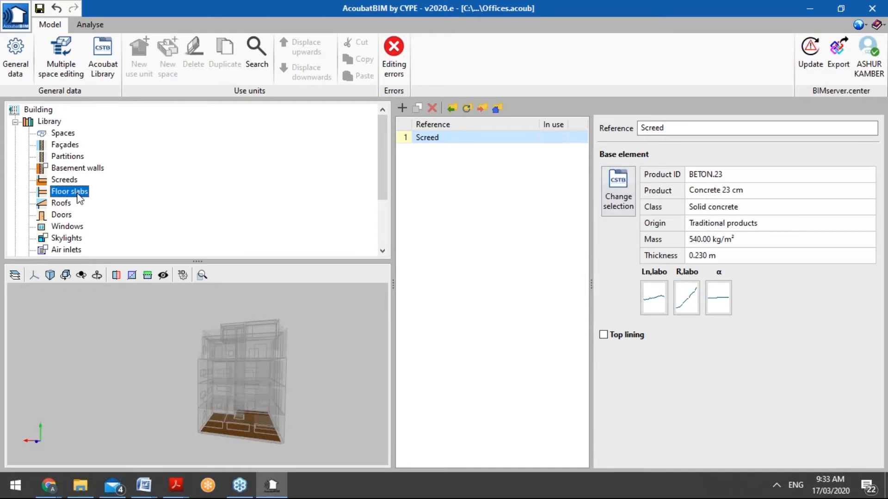
middle_click_drag(367, 289, 178, 359)
scroll(178, 359, "up", 5)
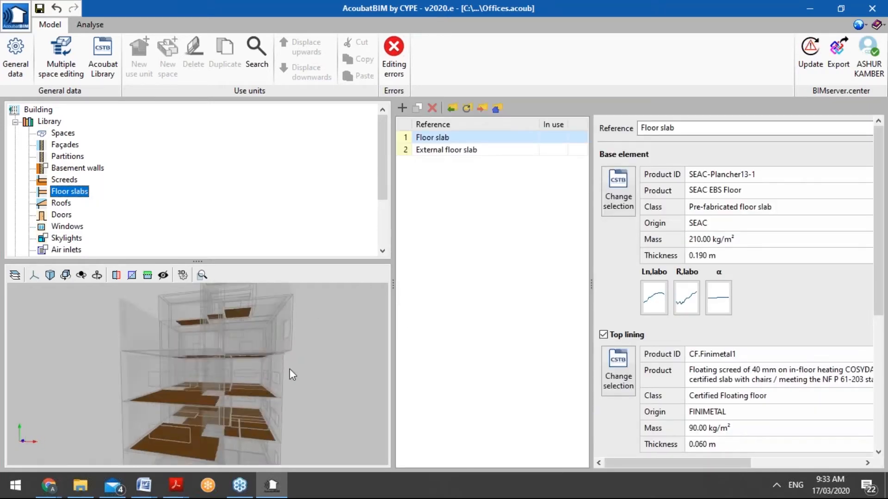
middle_click_drag(239, 385, 333, 333)
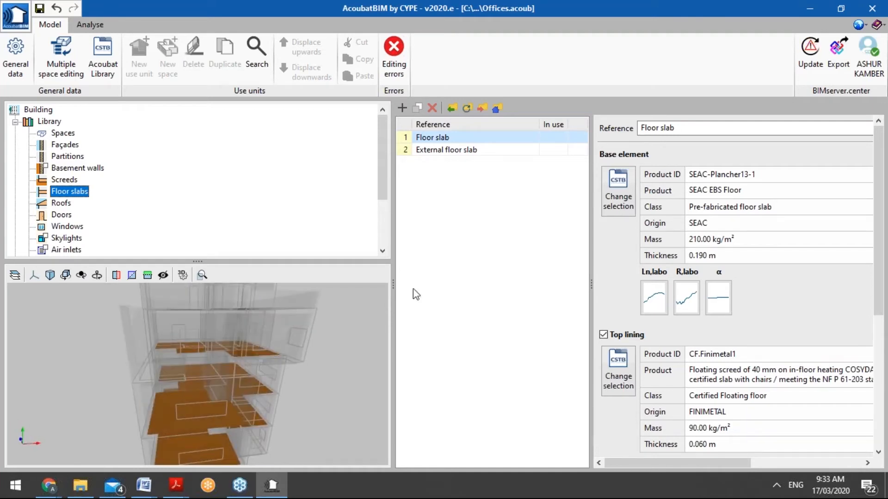
left_click(424, 151)
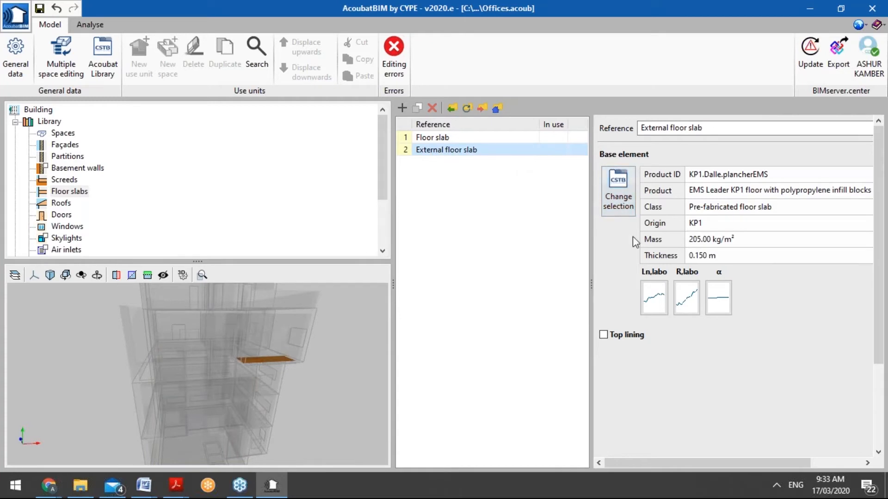
Examine the base element of the Concrete roof 19 in the CSTB database, comparing the two natural slate roofing products
left_click(60, 203)
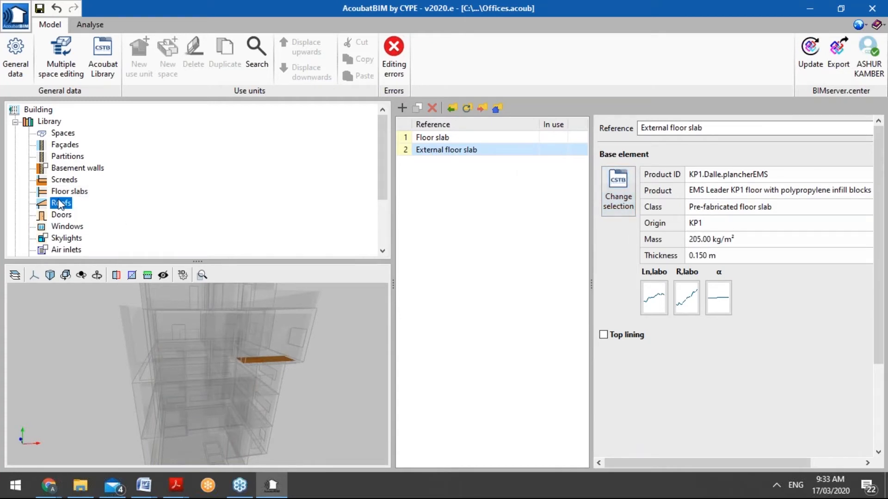
middle_click_drag(194, 290, 270, 361)
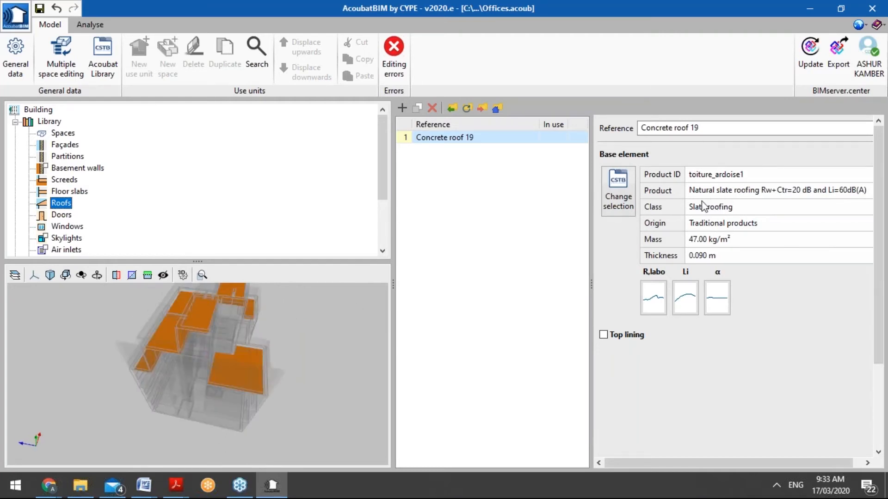
left_click(607, 202)
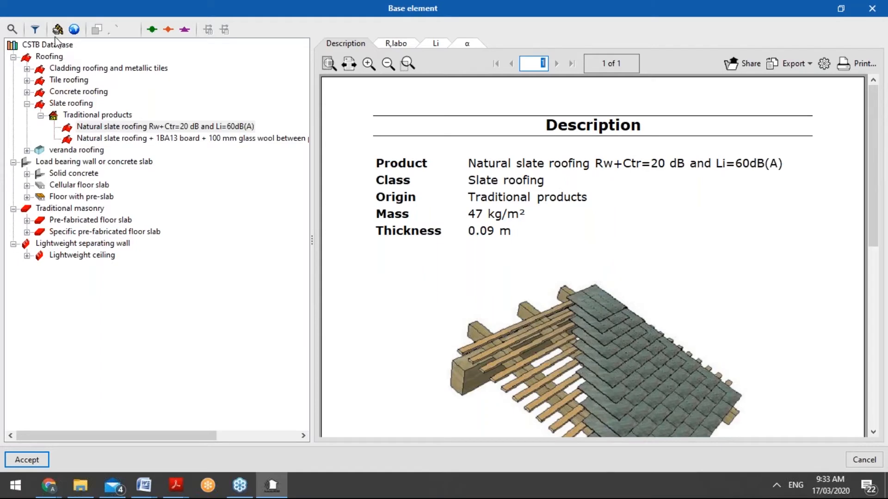
scroll(670, 299, "down", 3)
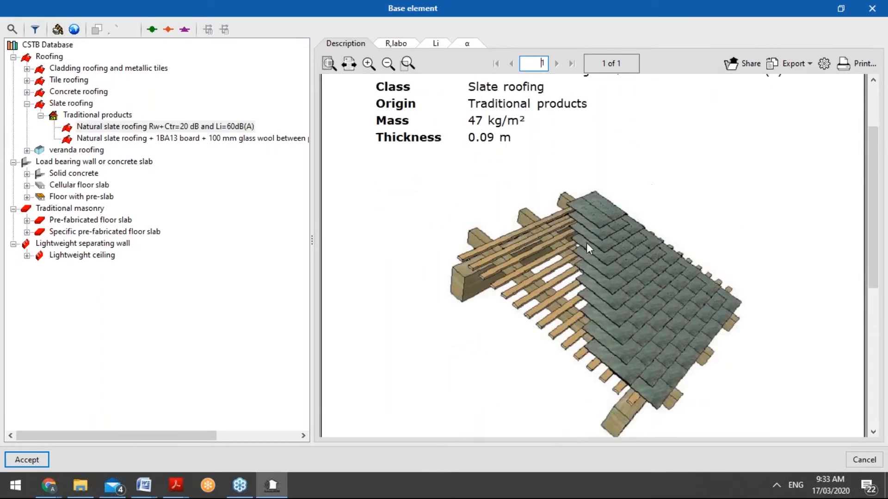
scroll(588, 242, "up", 4)
left_click(102, 131)
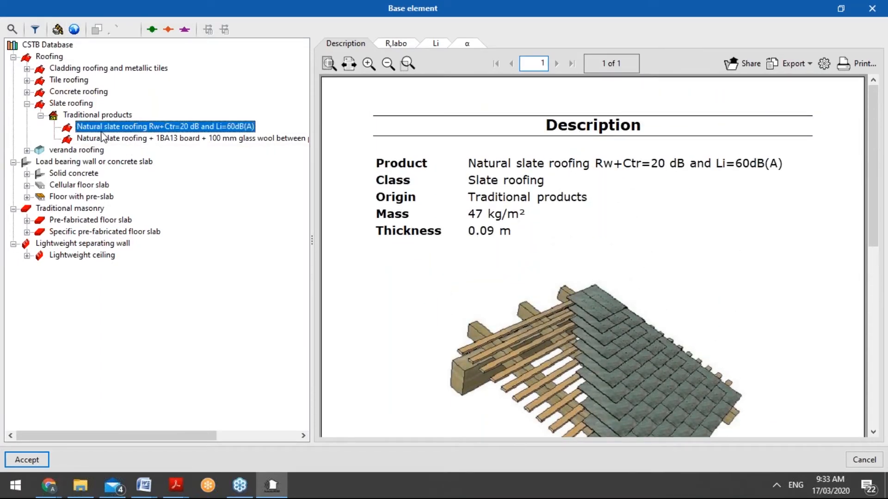
left_click(102, 138)
left_click(118, 128)
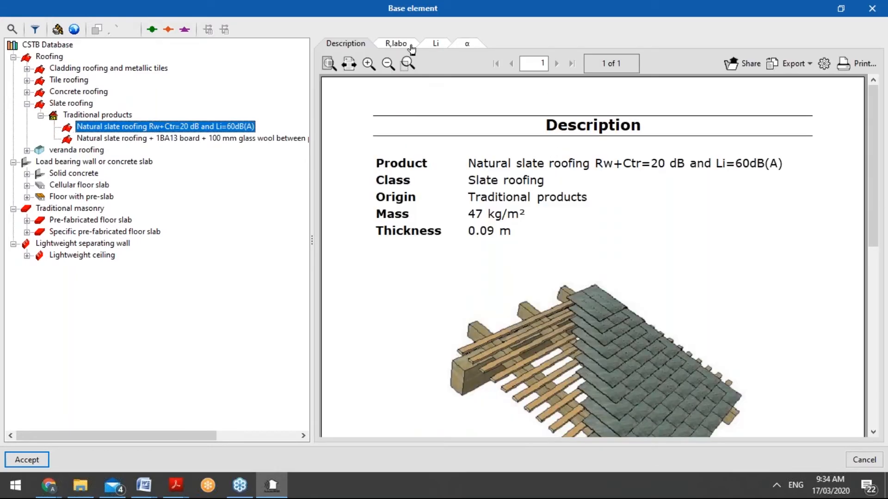
View the R,labo, Li and absorption coefficient data of the natural slate roofing product, leaving the roof's product selection unchanged
left_click(409, 46)
left_click(434, 44)
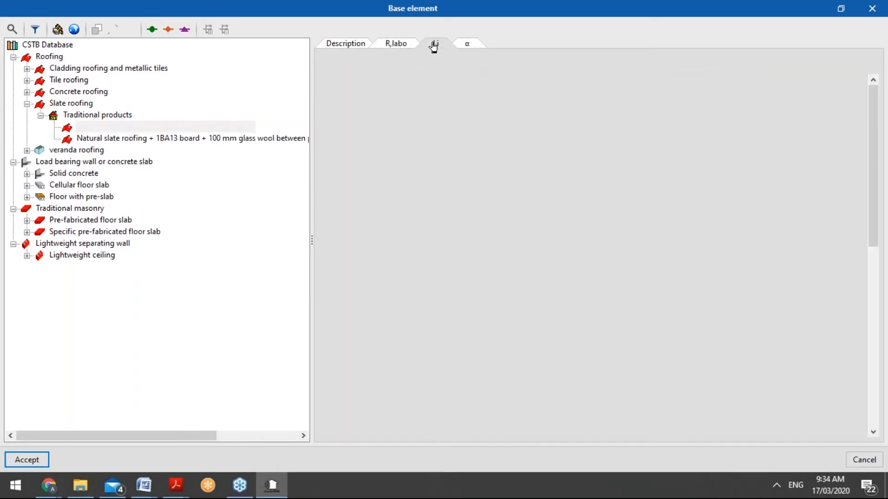
left_click(471, 48)
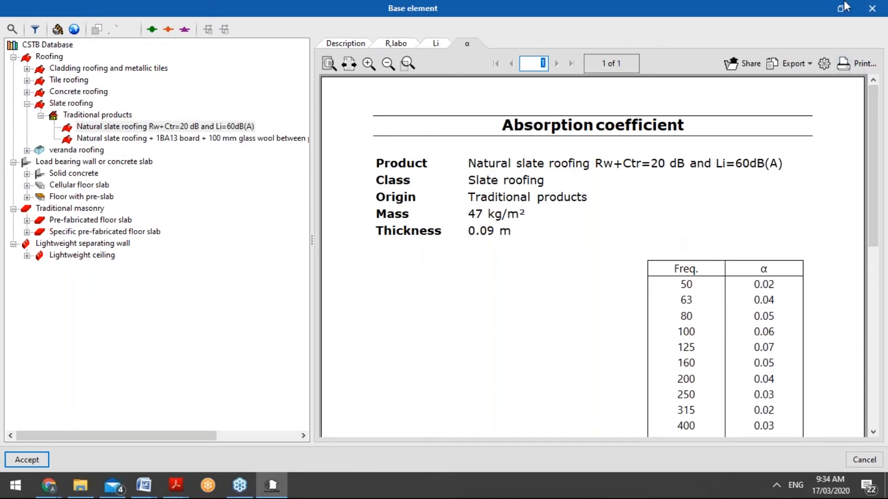
key("Return")
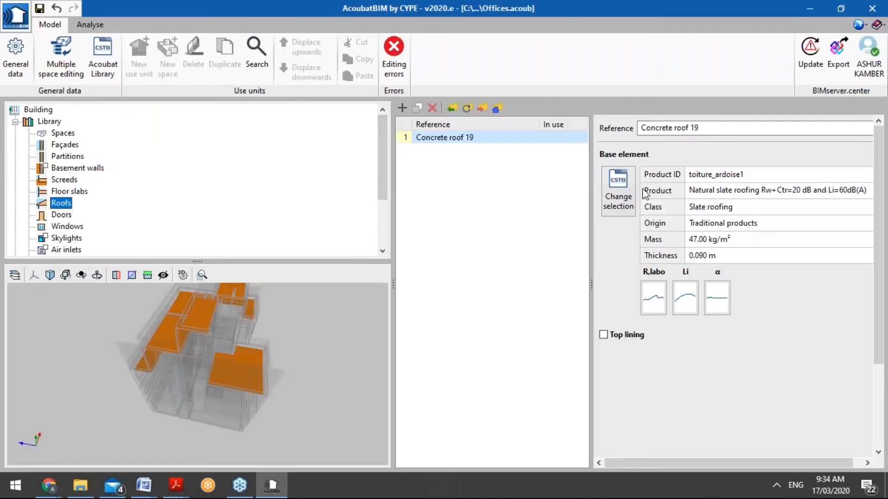
left_click(618, 194)
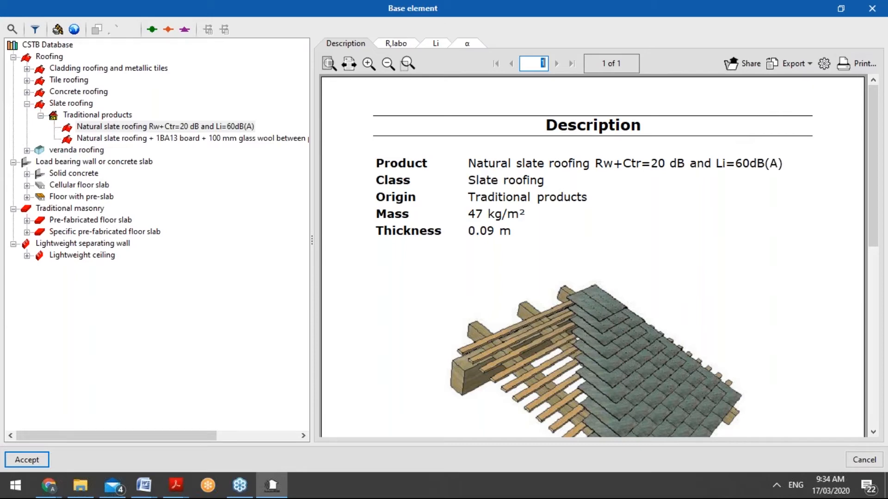
left_click(866, 6)
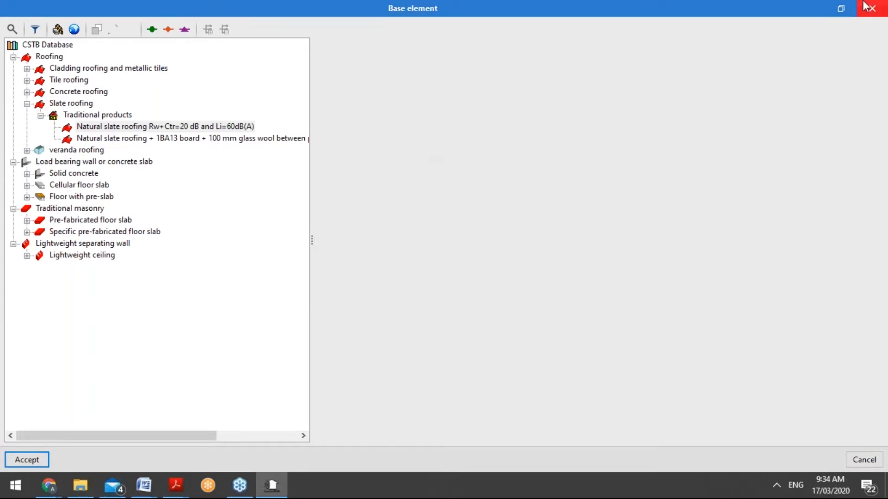
Review the library's doors, windows, skylights and air inlets
scroll(93, 208, "down", 2)
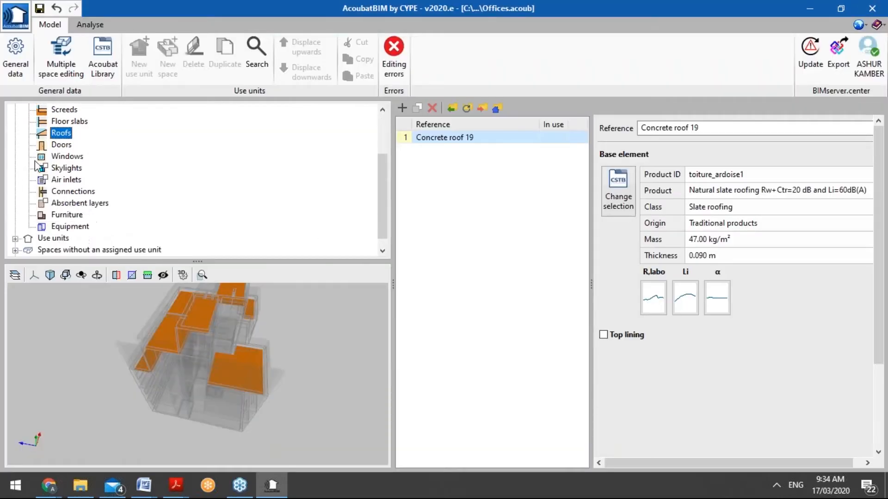
left_click(68, 146)
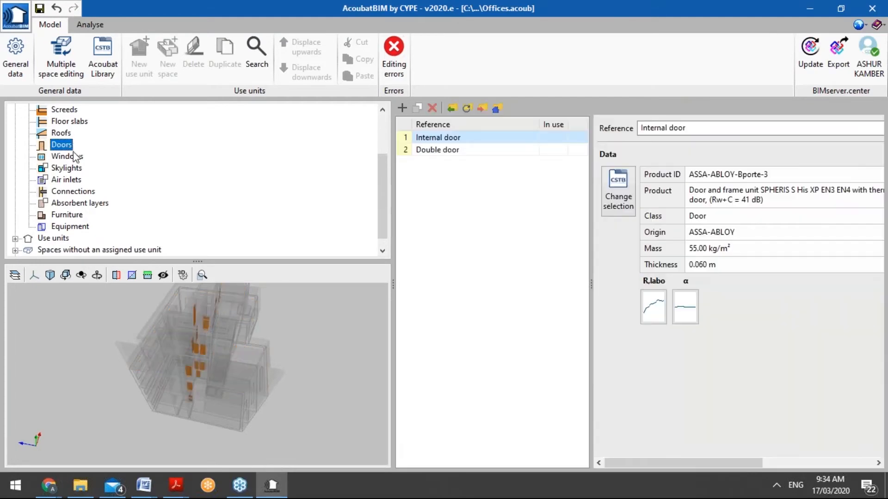
left_click(72, 157)
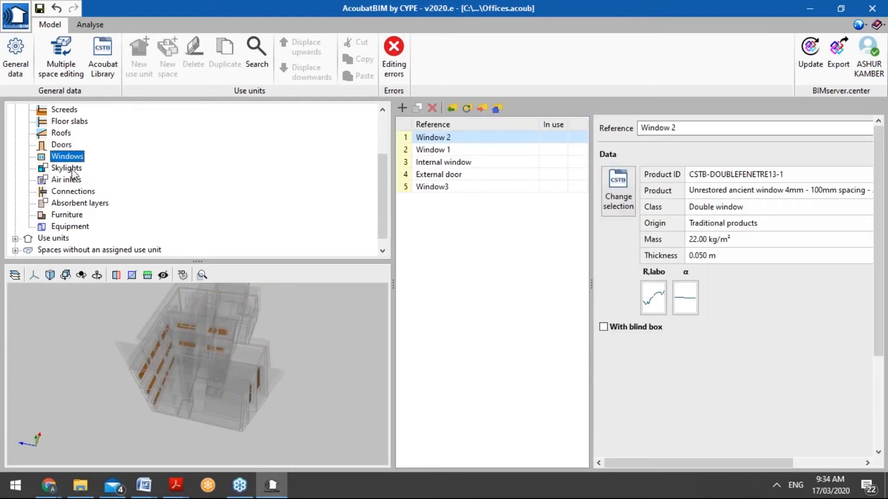
left_click(72, 169)
left_click(73, 180)
Examine the full list of element connections in the library, from the wall-to-screed junctions to the unclassified ones
left_click(73, 192)
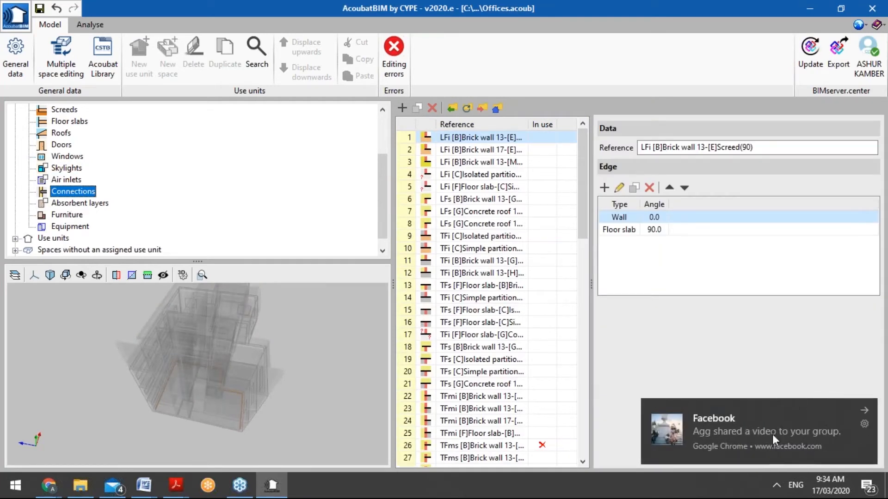
left_click(755, 427)
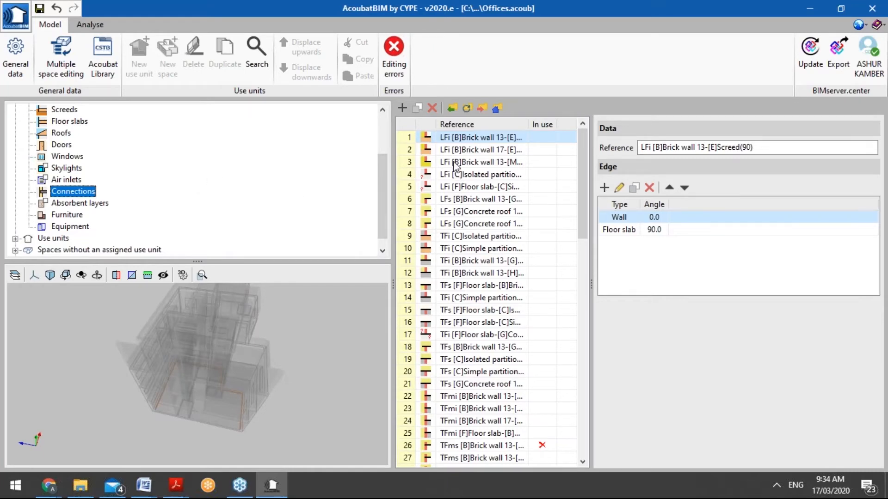
scroll(478, 157, "down", 5)
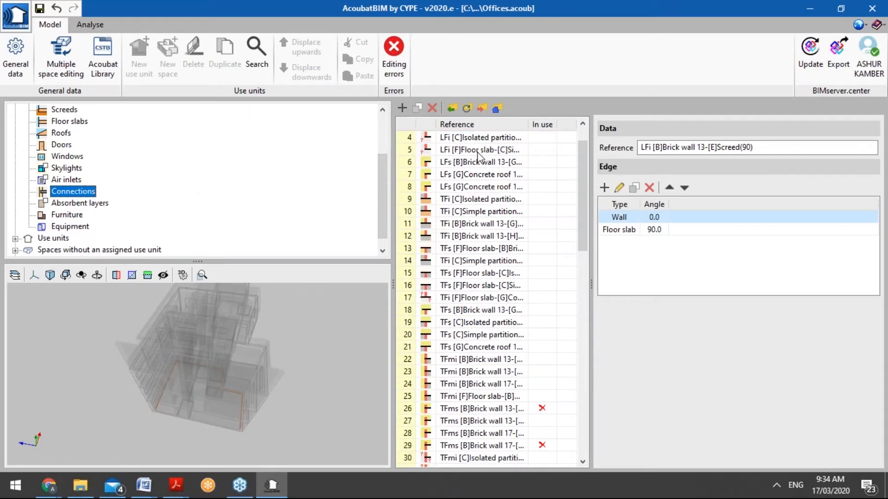
scroll(479, 157, "down", 4)
scroll(479, 157, "down", 5)
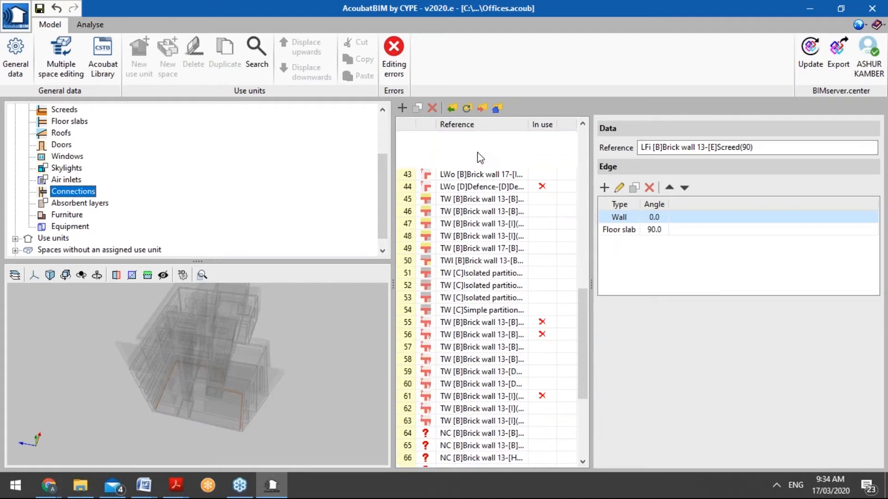
scroll(478, 157, "up", 14)
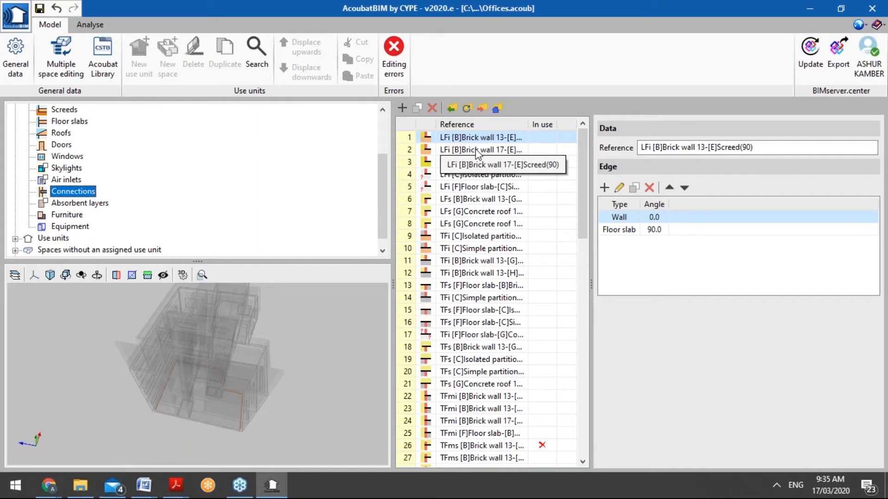
scroll(513, 232, "down", 11)
scroll(512, 227, "down", 7)
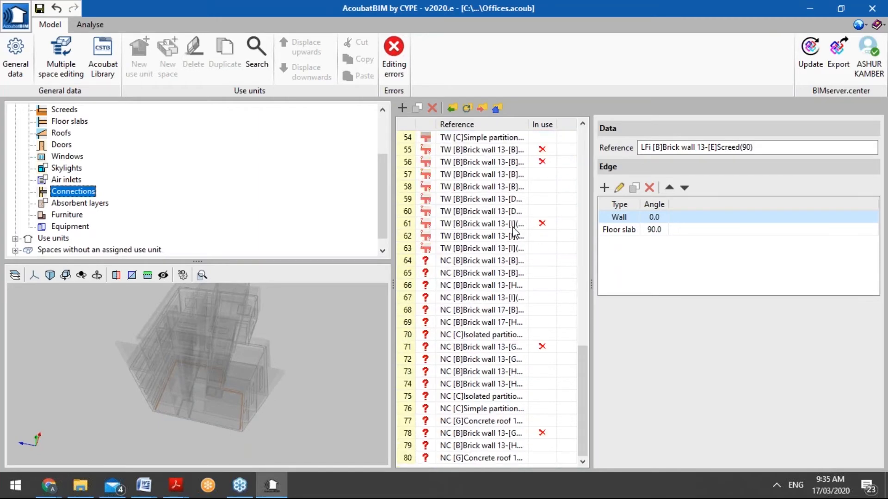
scroll(513, 227, "up", 18)
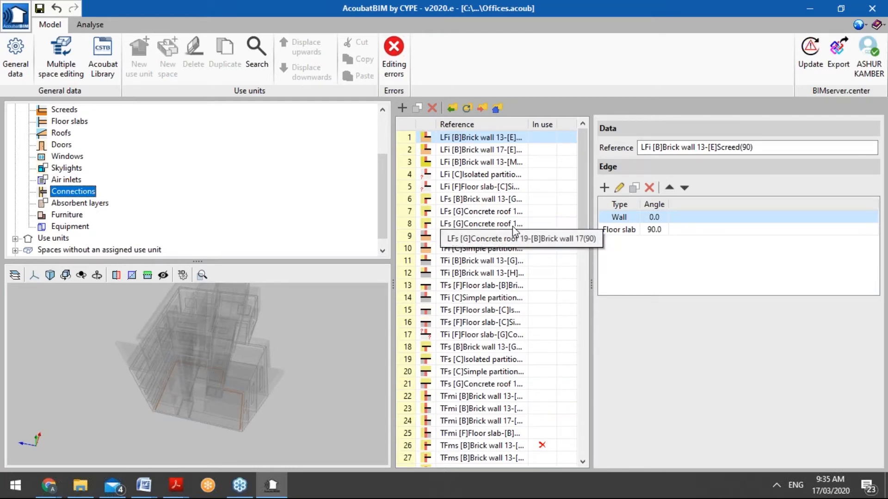
Review the library's absorbent layers and the Empty seats furniture element
left_click(99, 204)
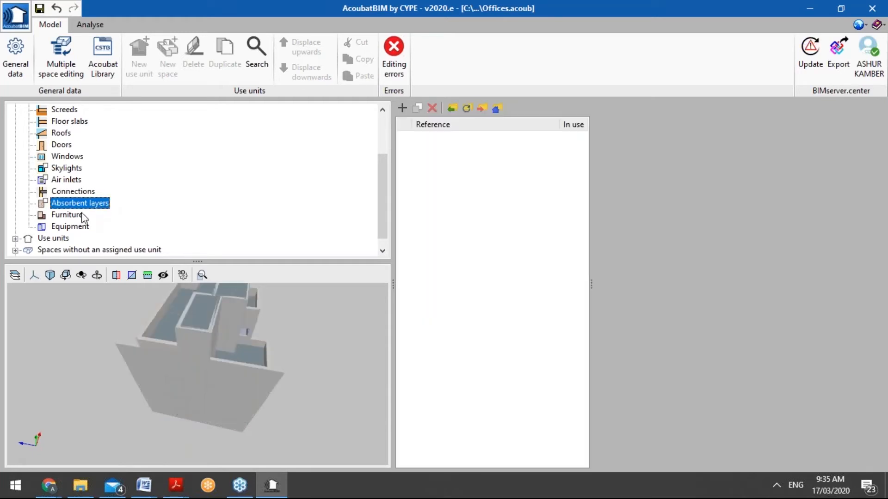
left_click(83, 216)
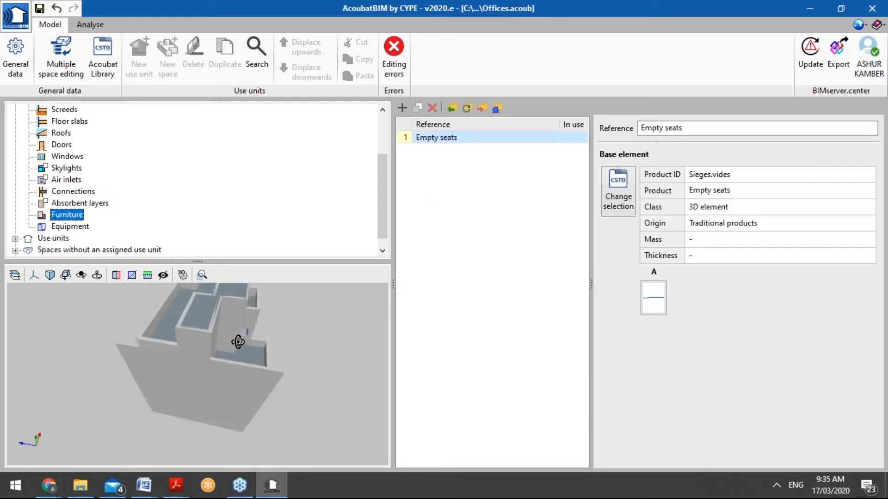
middle_click_drag(238, 340, 199, 329)
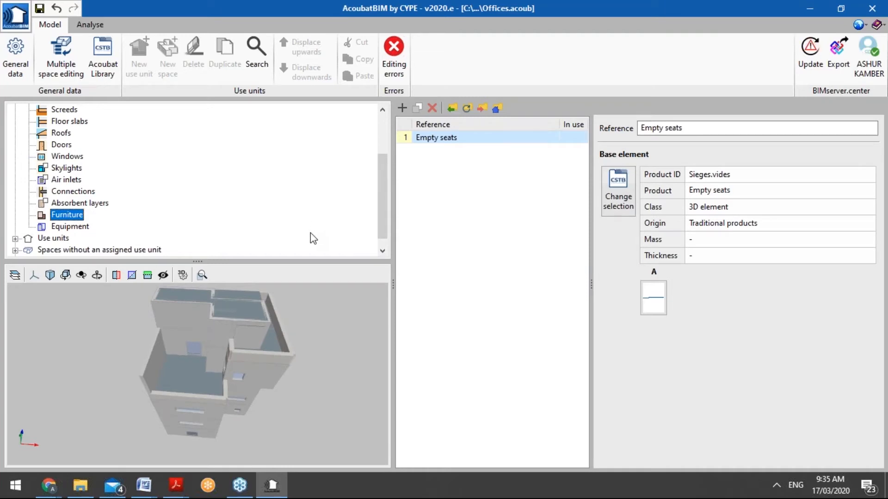
Examine the equipment library entries SG-125x125mm, MMK-AP0094MH1-E, MMK-AP0124MH1-E, SG-300x150mm and DIFFUSER 600x24
left_click(67, 227)
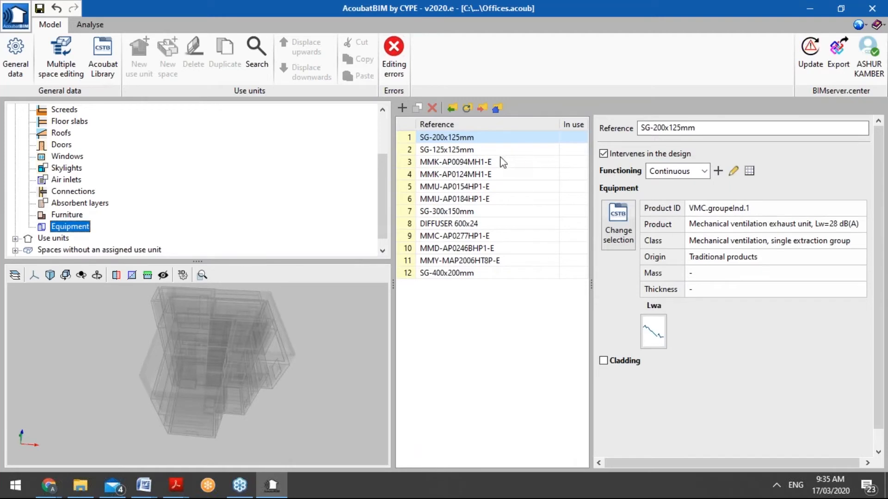
left_click(486, 150)
left_click(490, 164)
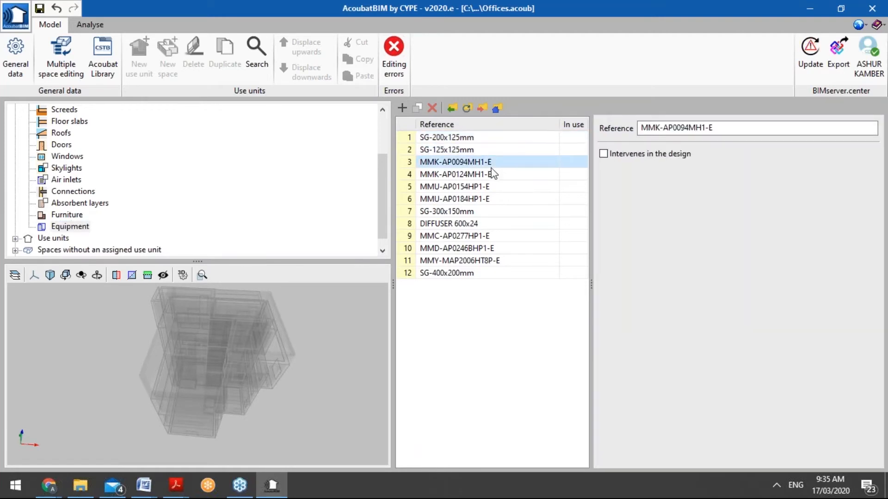
left_click(490, 174)
left_click(475, 211)
left_click(468, 224)
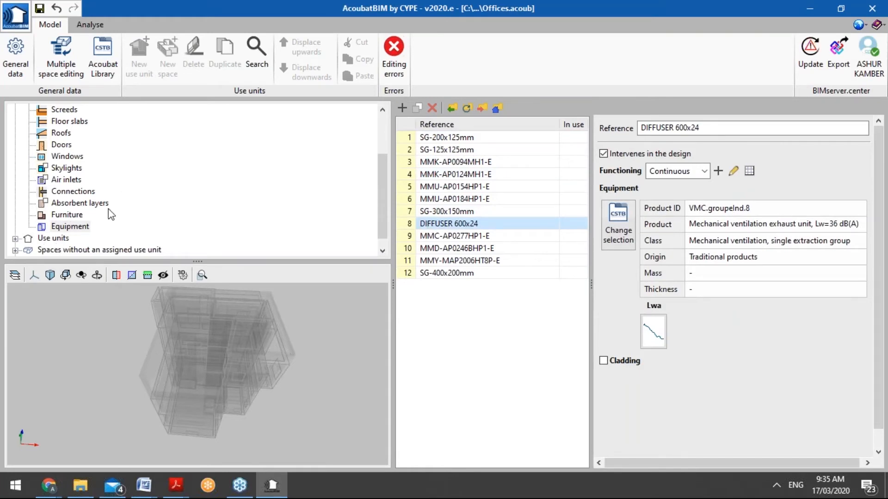
Review the building's use units, from Z01 ground floor to Z05 unheated, and their location in the 3D model
scroll(111, 214, "down", 1)
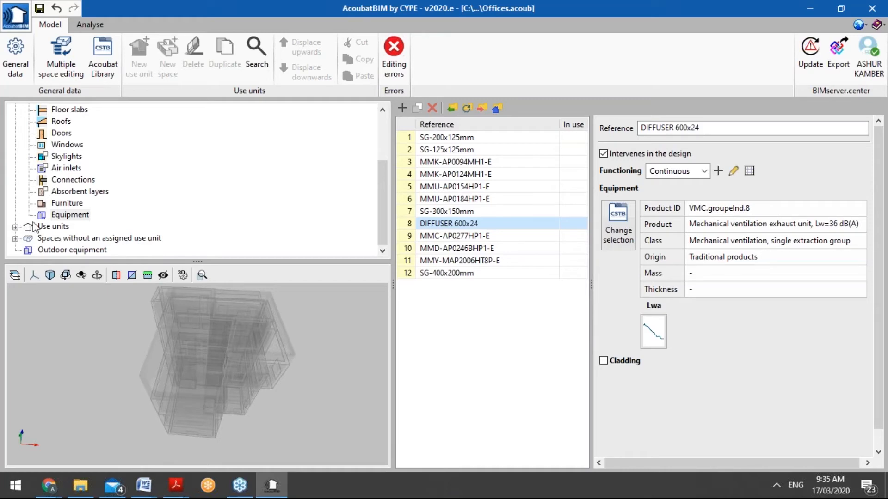
scroll(44, 217, "up", 3)
scroll(45, 216, "down", 3)
left_click(16, 227)
left_click(82, 203)
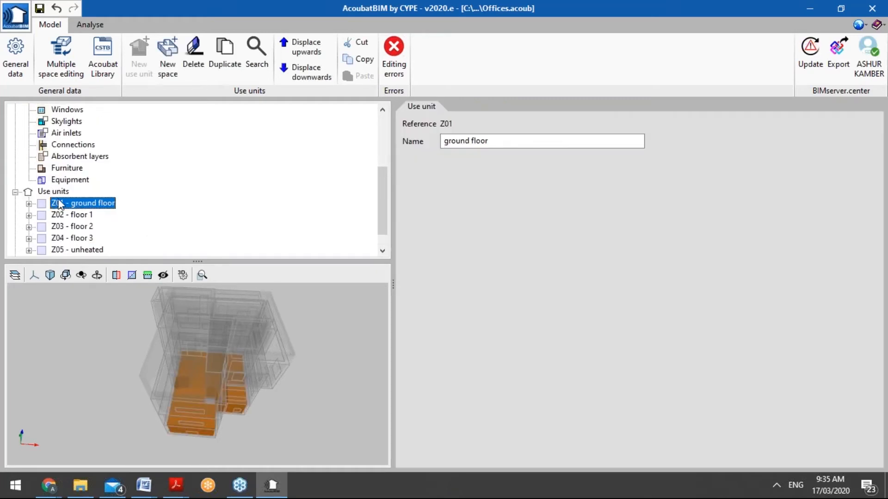
middle_click_drag(174, 343, 192, 373)
left_click(71, 215)
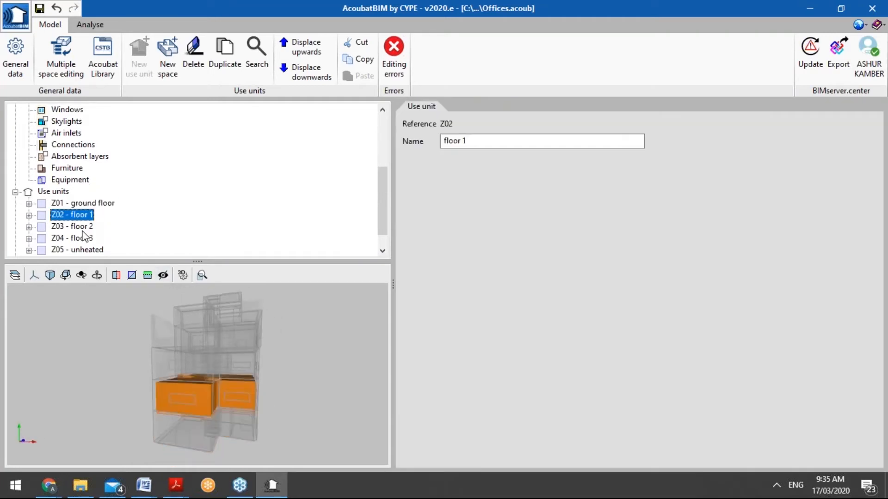
left_click(88, 228)
left_click(91, 250)
scroll(113, 227, "down", 1)
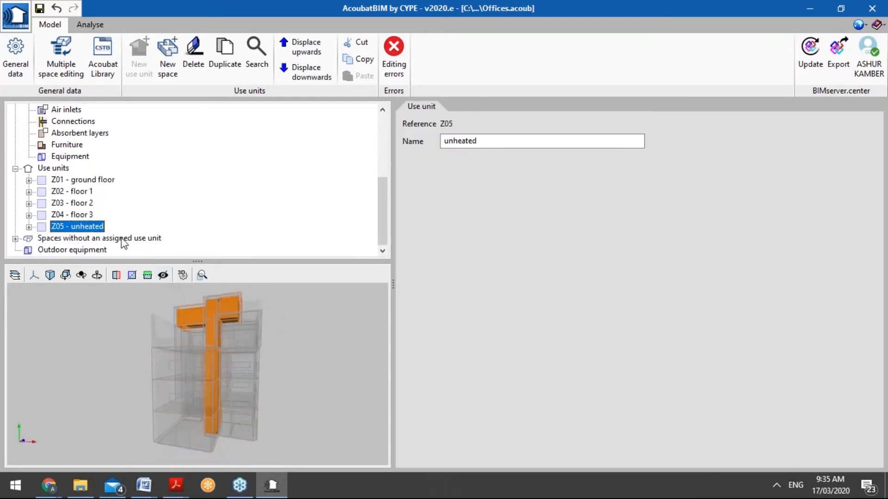
Inspect the space data of Office 2 on floor 1 and of the Terrace among the spaces without an assigned use unit
left_click(28, 192)
left_click(86, 191)
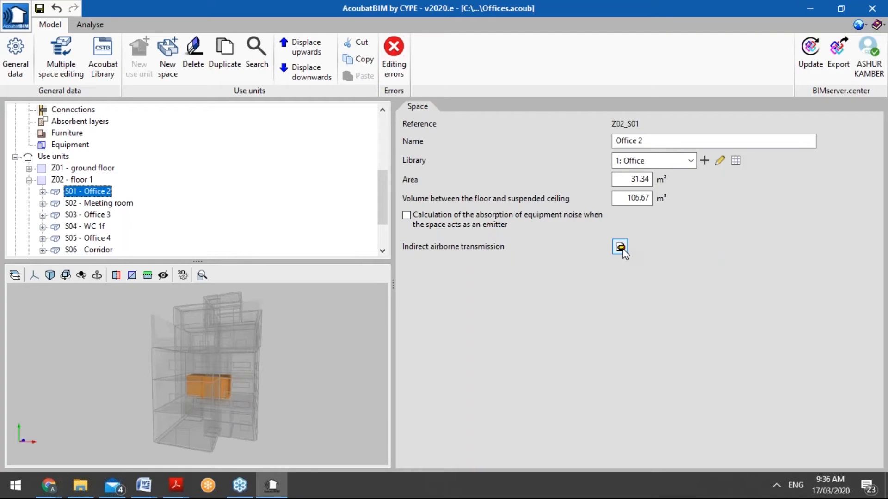
scroll(111, 203, "down", 2)
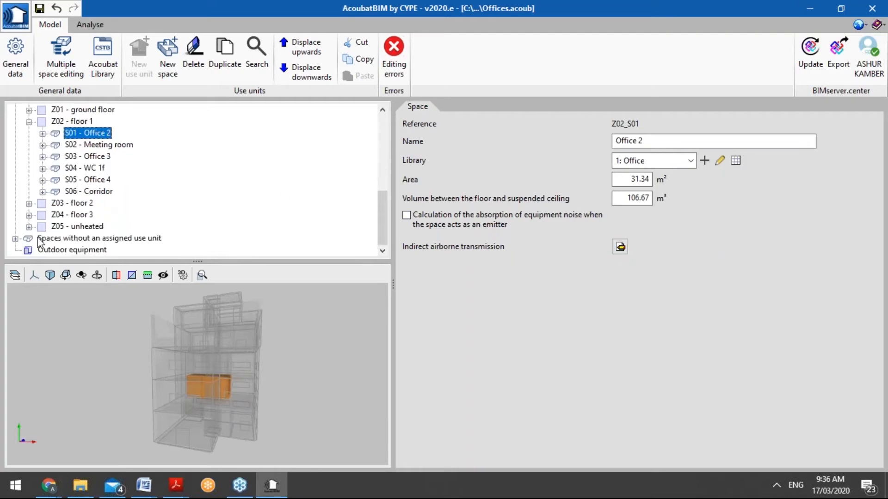
left_click(15, 239)
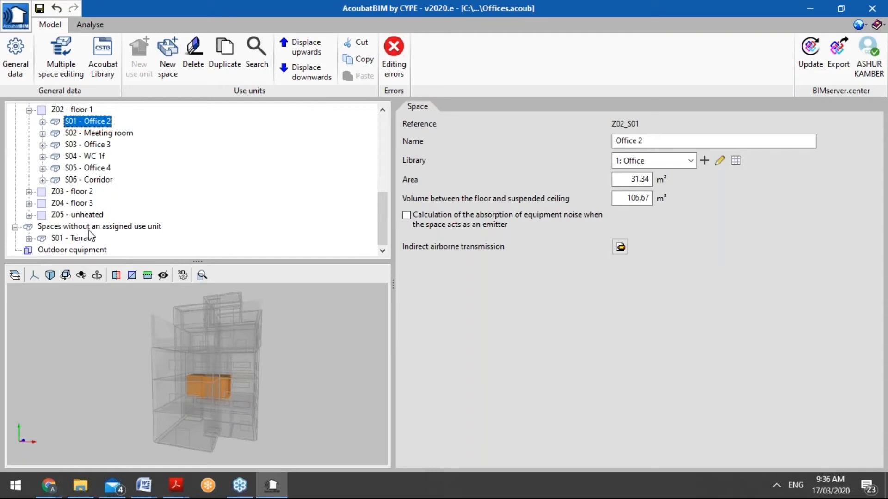
left_click(90, 238)
middle_click_drag(211, 320, 287, 361)
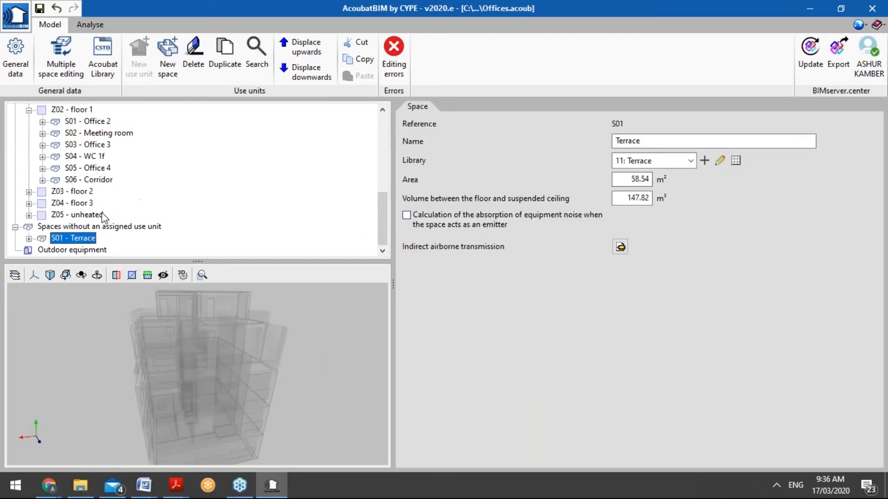
Examine the outdoor equipment EQ01 and locate its receiver spaces Technical room and Office 9 in the 3D model
left_click(73, 250)
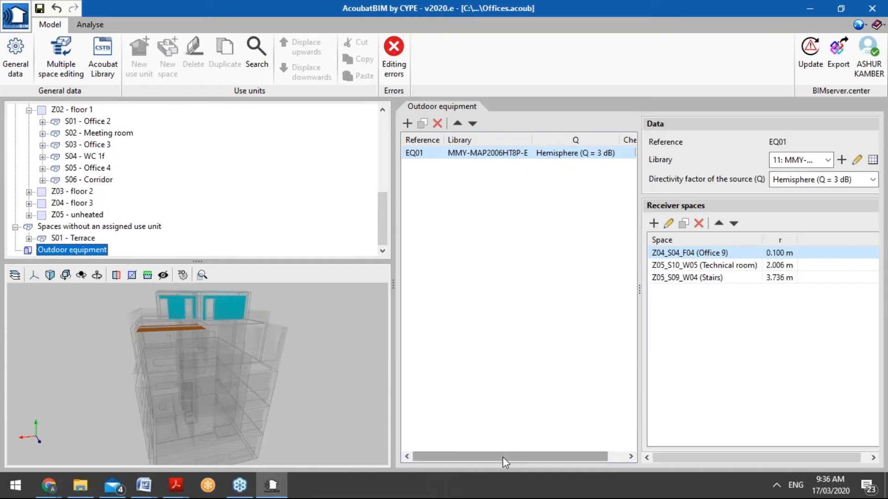
left_click_drag(503, 457, 521, 457)
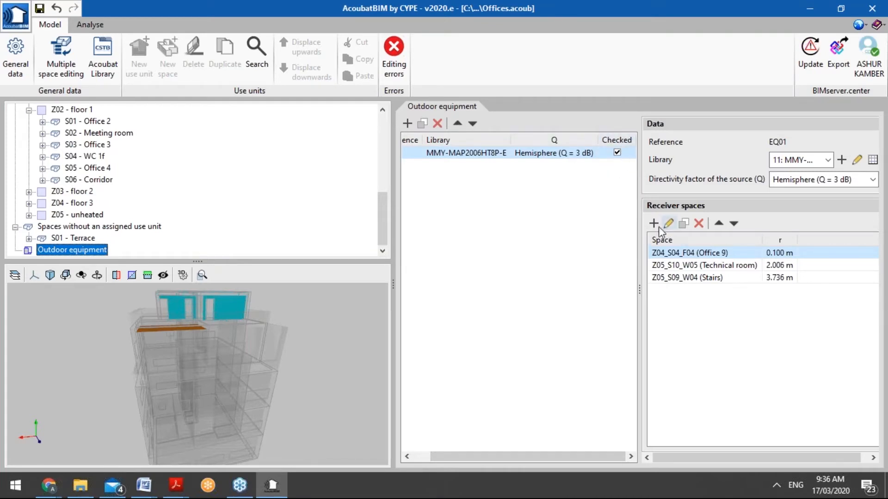
left_click(690, 265)
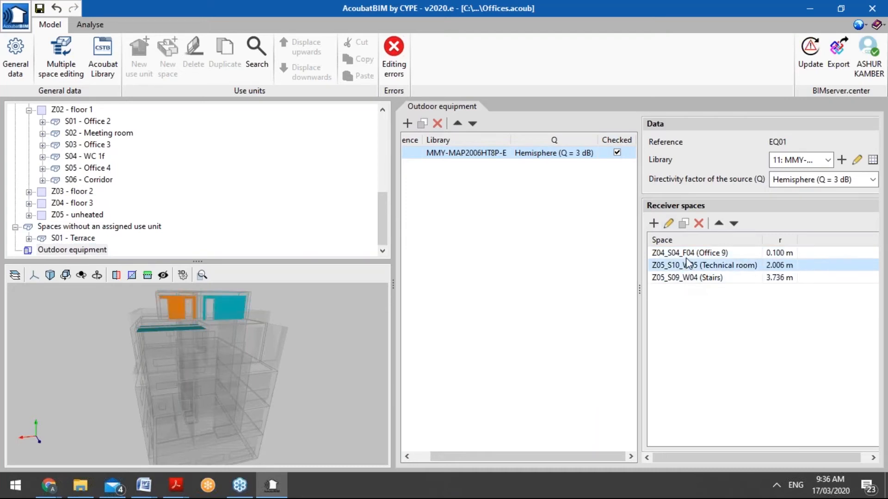
left_click(689, 253)
mouse_move(293, 317)
middle_mouse_down()
mouse_move(230, 337)
mouse_move(193, 323)
mouse_move(178, 341)
mouse_move(208, 356)
mouse_move(221, 340)
mouse_move(199, 341)
mouse_move(108, 281)
middle_mouse_up()
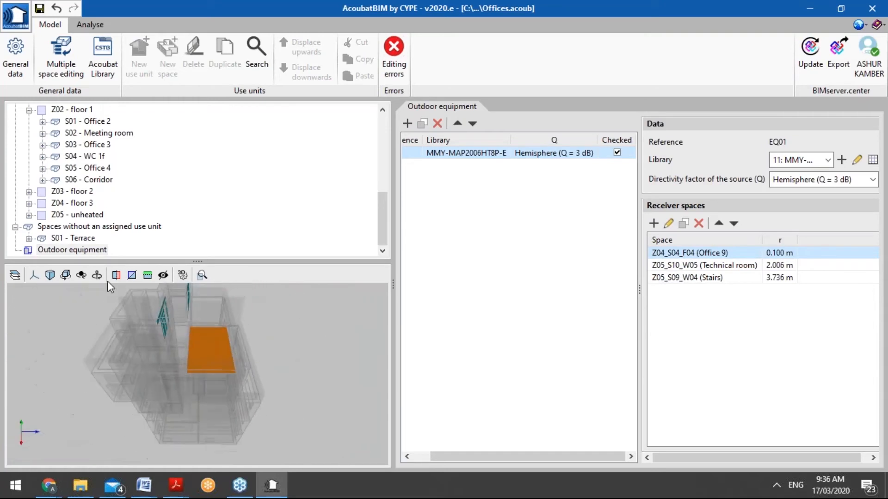
Make the Offices Project CYPETHERM HVAC model visible in the 3D view and check the element visibility settings
left_click(10, 277)
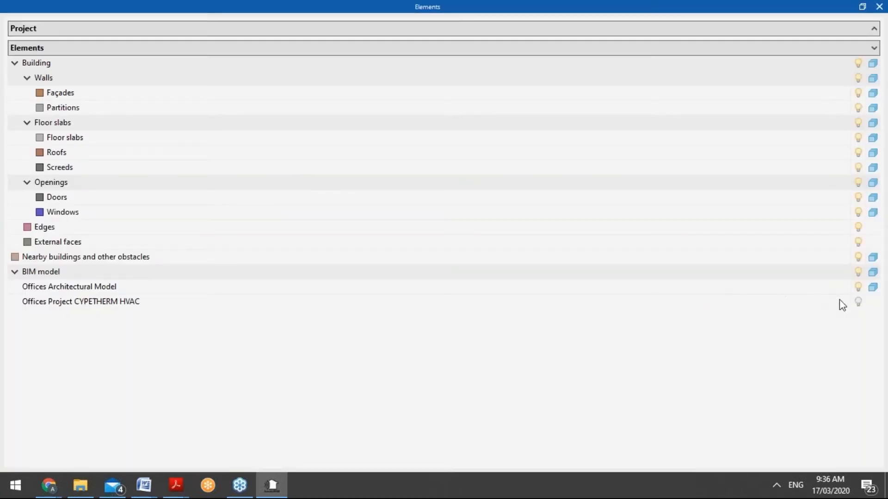
left_click(858, 303)
left_click(884, 6)
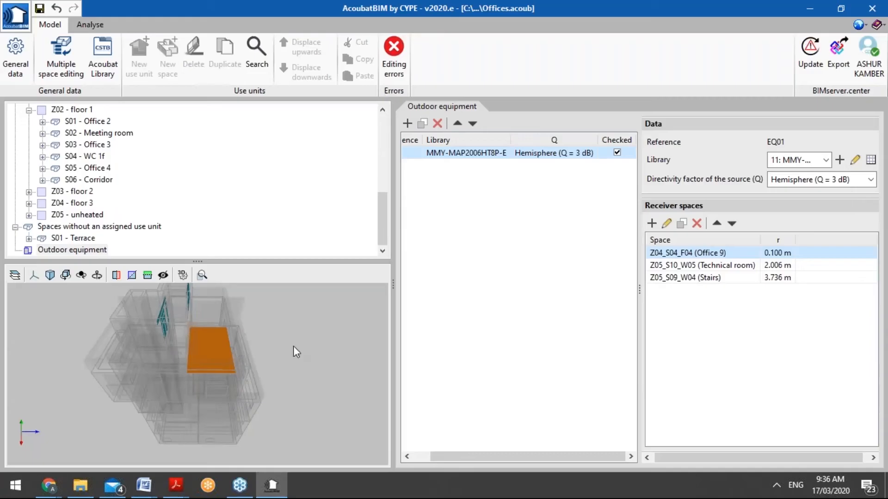
left_click(14, 276)
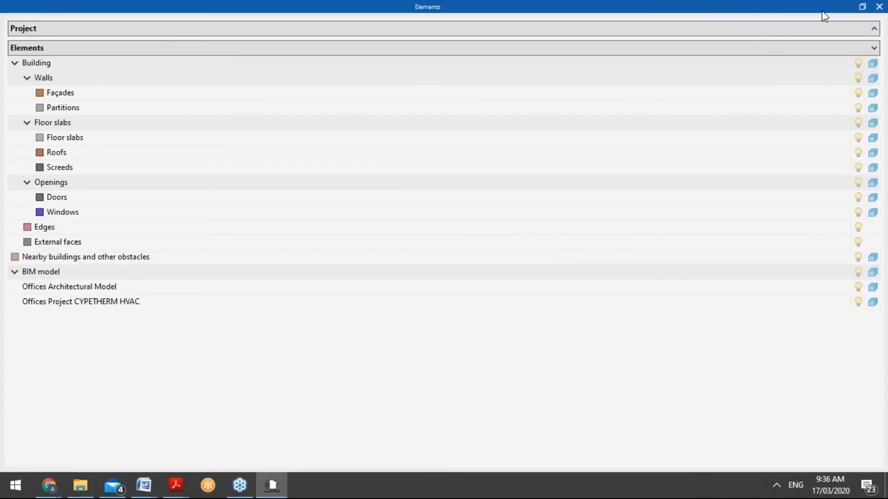
left_click(879, 6)
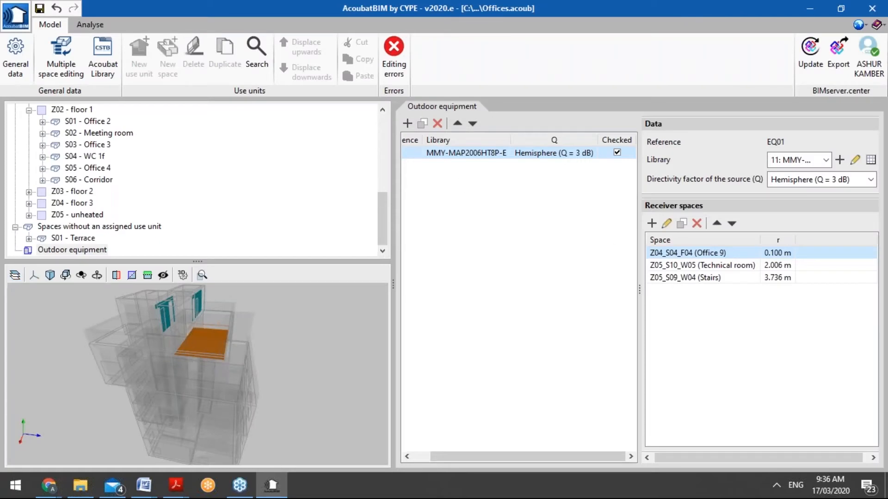
Locate the outdoor unit's Stairs receiver space, return to the Terrace data and enlarge the project tree to view the whole library
left_click(718, 278)
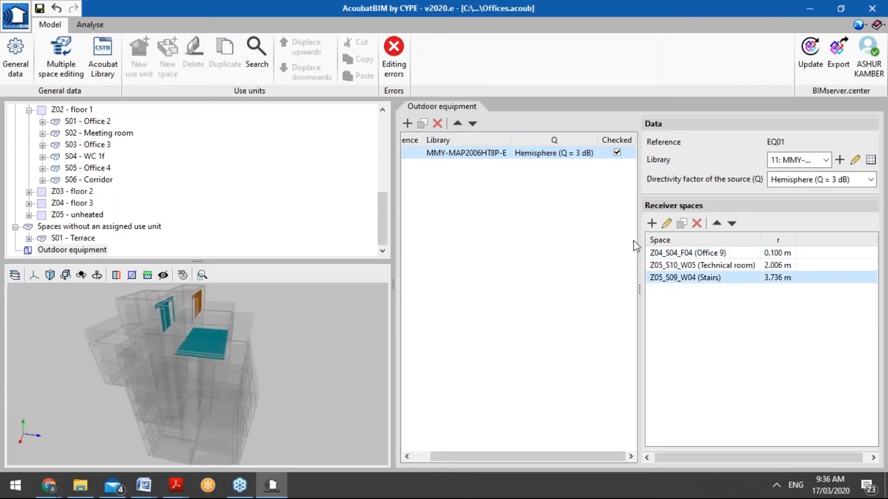
left_click(70, 239)
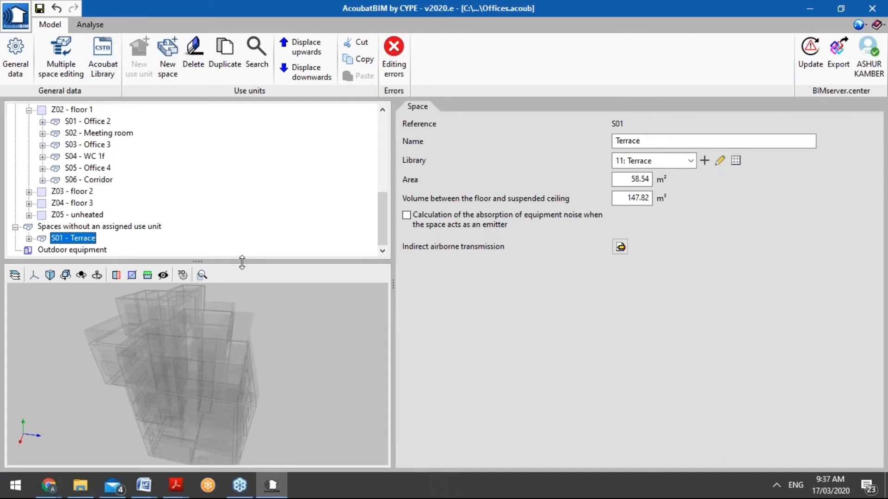
left_click_drag(243, 262, 243, 336)
scroll(215, 223, "up", 6)
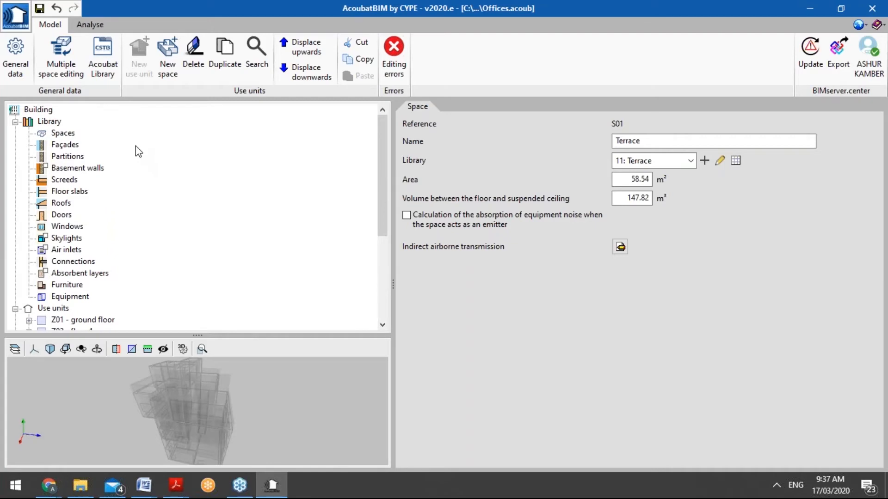
Look over the general data categories available for the analysis, leaving them unchanged
left_click(88, 26)
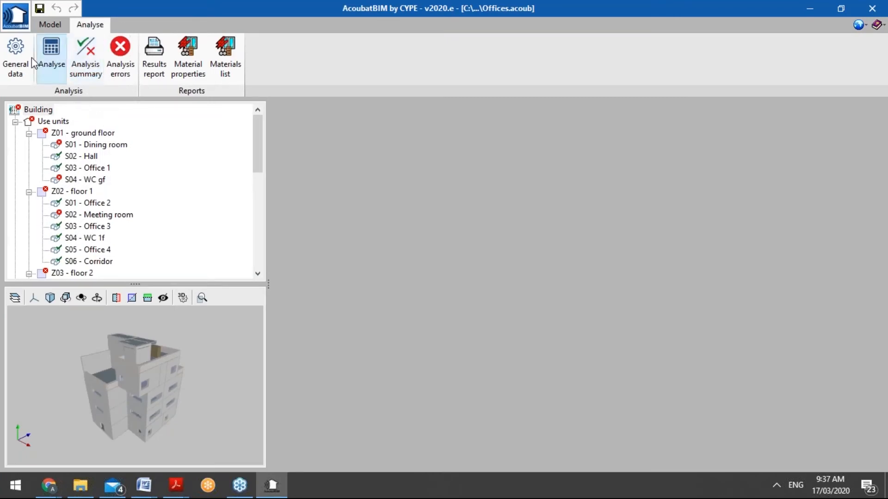
left_click(16, 59)
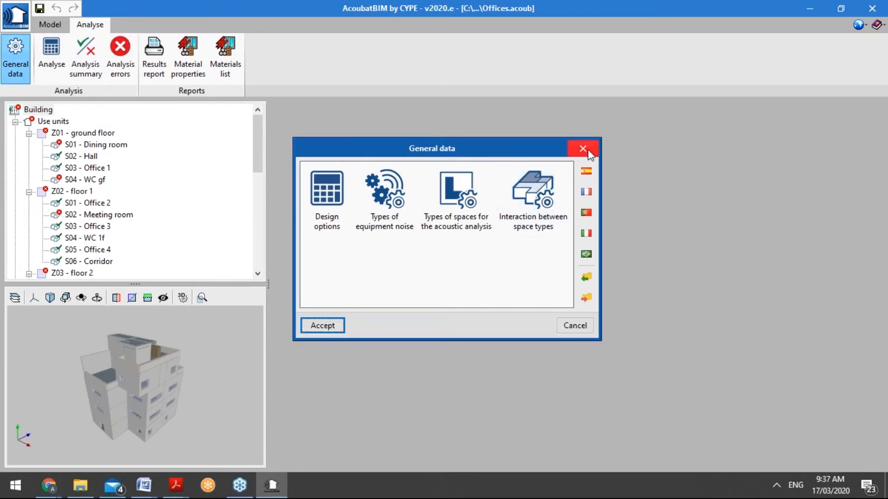
left_click(583, 149)
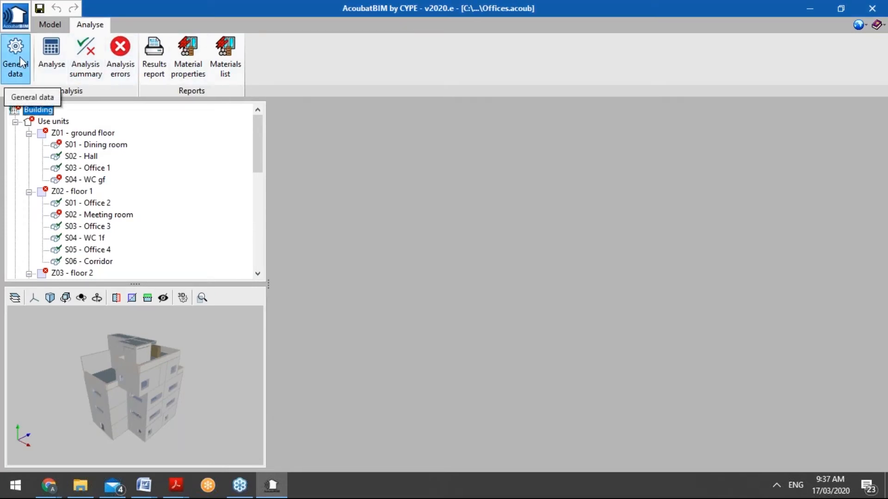
Run the acoustic analysis, continuing past the connection incidents, and maximise the analysis summary
left_click(48, 61)
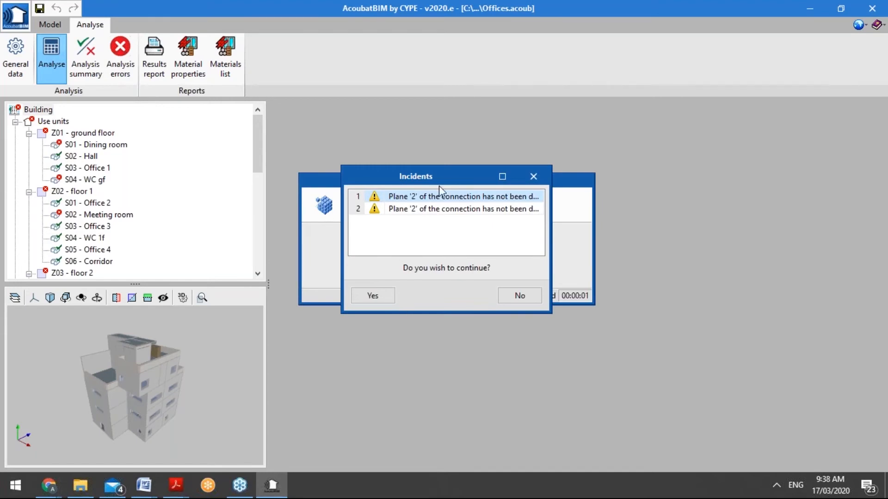
left_click(377, 296)
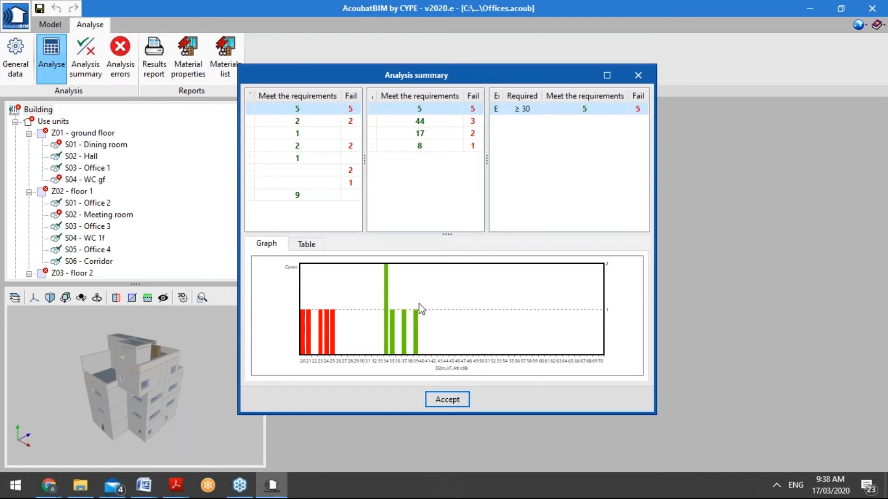
double_click(402, 76)
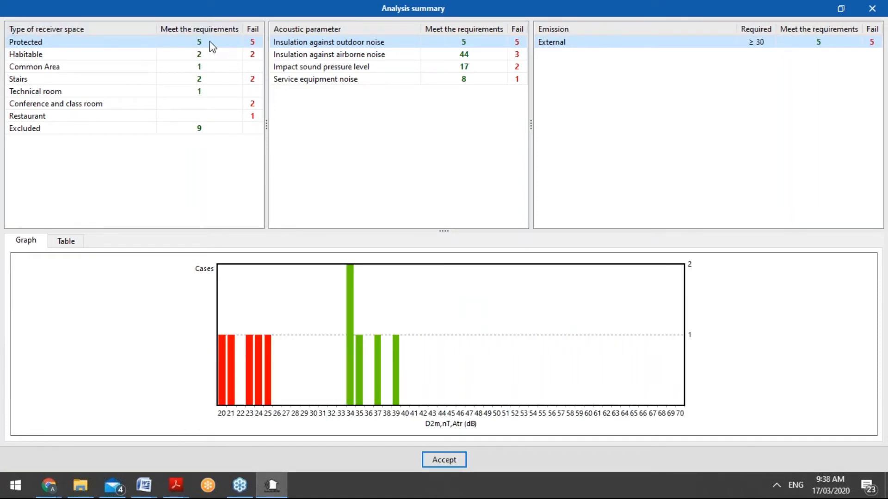
Go through the summary results of the receiver space types from Habitable to Excluded and back to Common Area
left_click(228, 57)
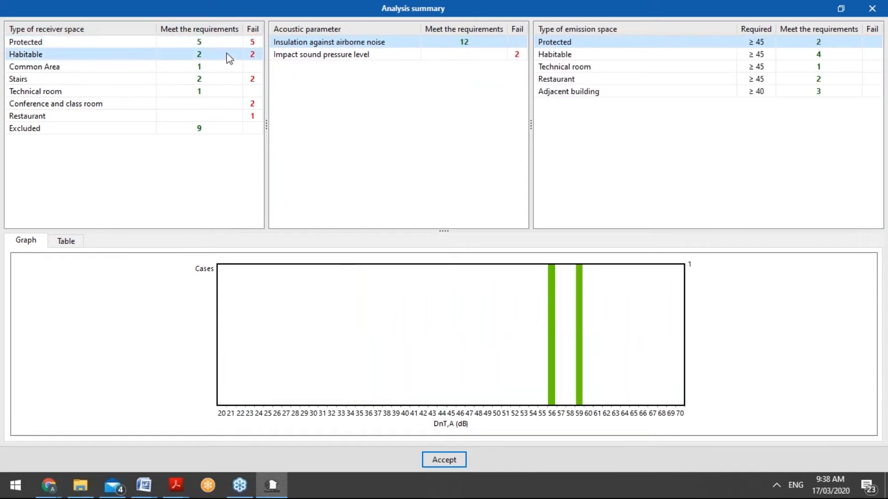
key("Down")
key("Down")
key("Down")
key("Down")
key("Down")
key("Down")
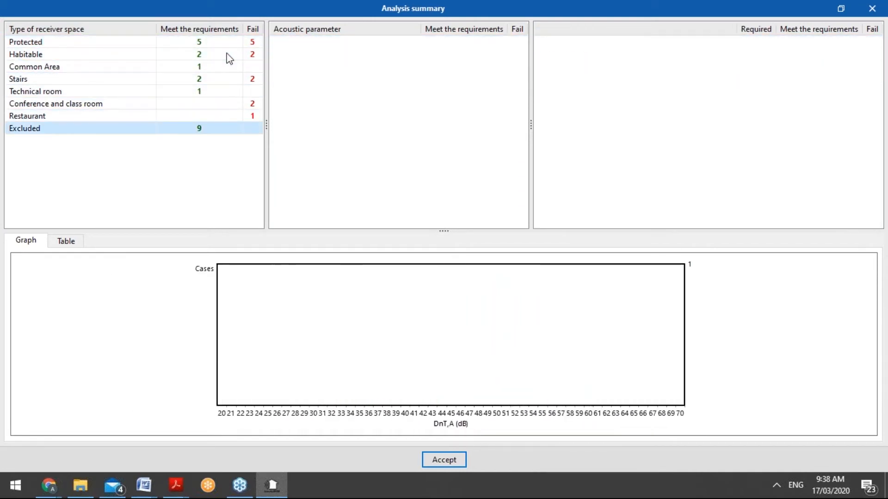
key("Up")
key("Up")
key("Up")
key("Up")
key("Up")
key("Up")
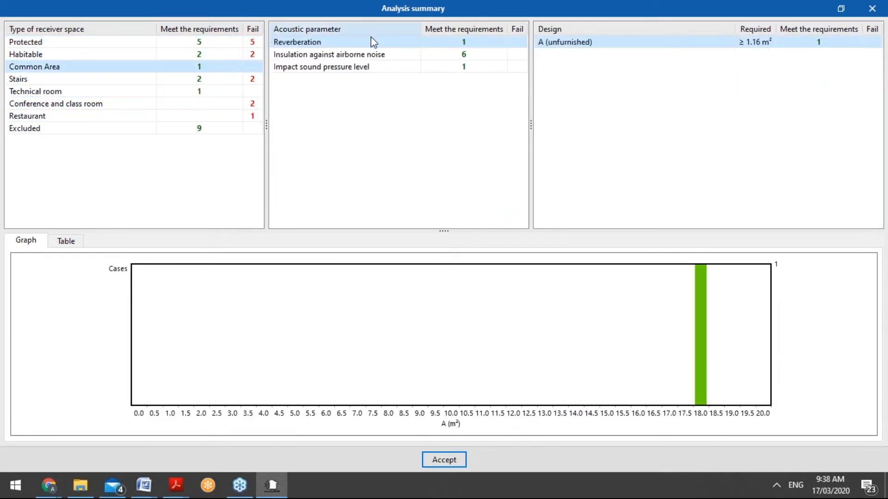
Compare the Common Area results for reverberation, insulation against airborne noise and impact sound pressure level
left_click(343, 56)
left_click(349, 68)
left_click(344, 42)
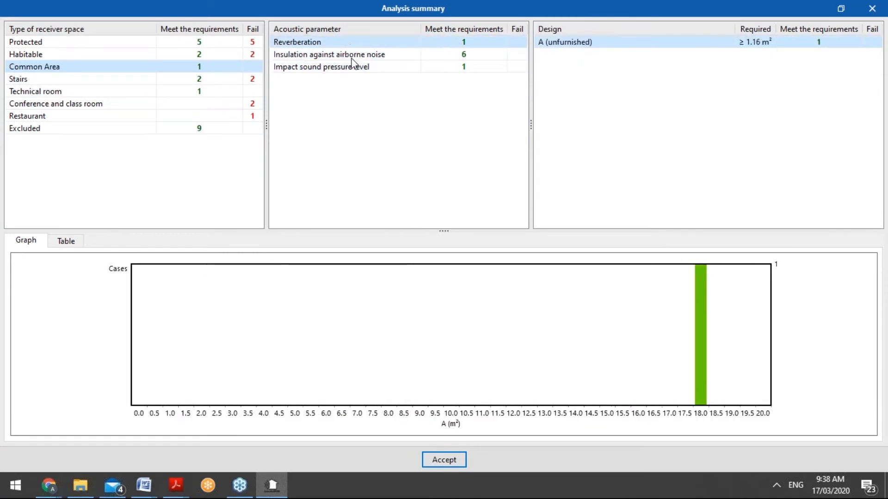
left_click(346, 54)
left_click(350, 68)
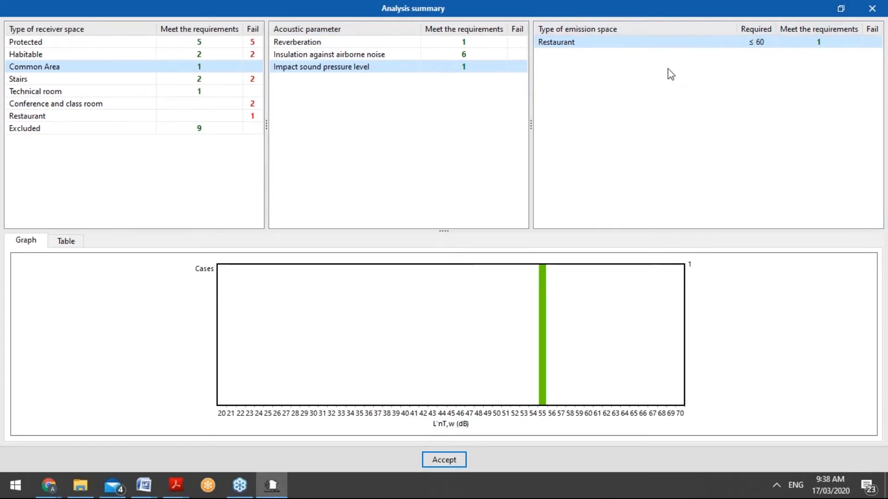
Compare results of further receiver space types, examine the Habitable spaces' impact sound pressure level and close the summary
left_click(111, 103)
left_click(107, 55)
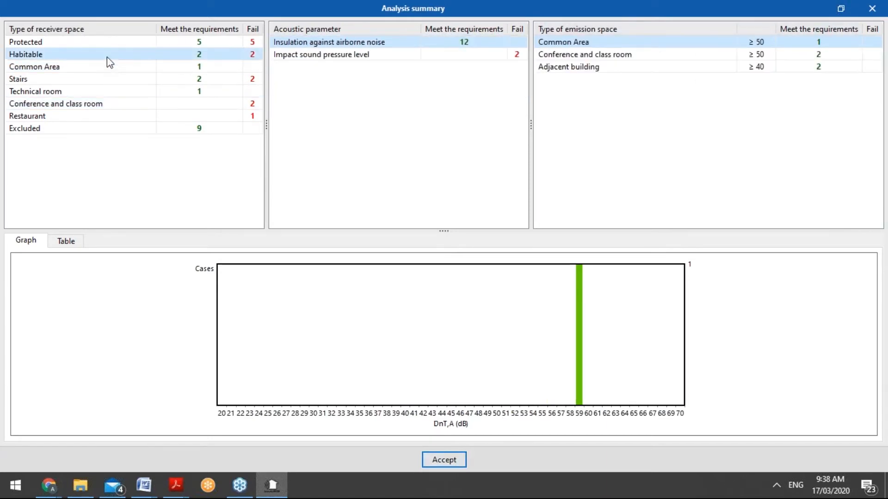
left_click(106, 42)
left_click(103, 56)
left_click(96, 68)
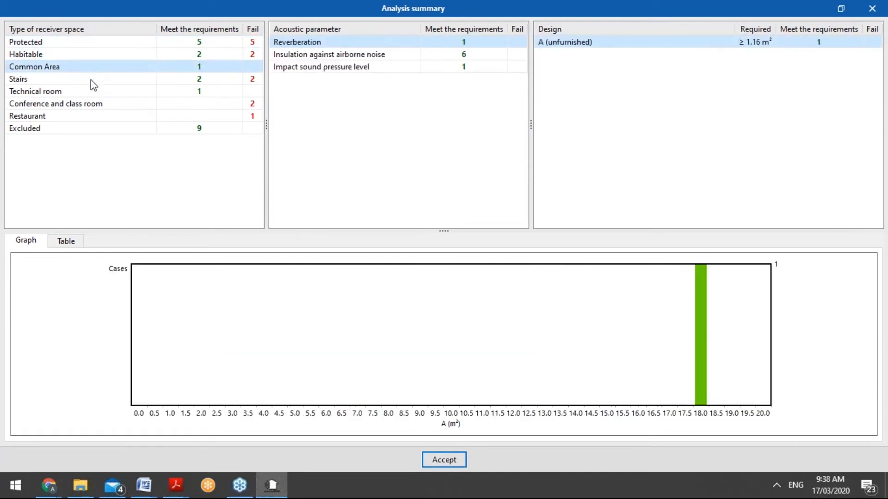
left_click(99, 56)
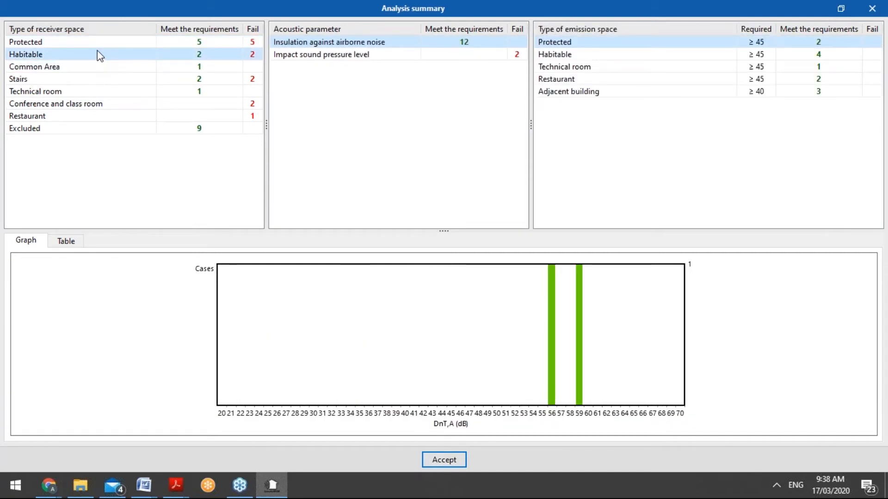
left_click(343, 55)
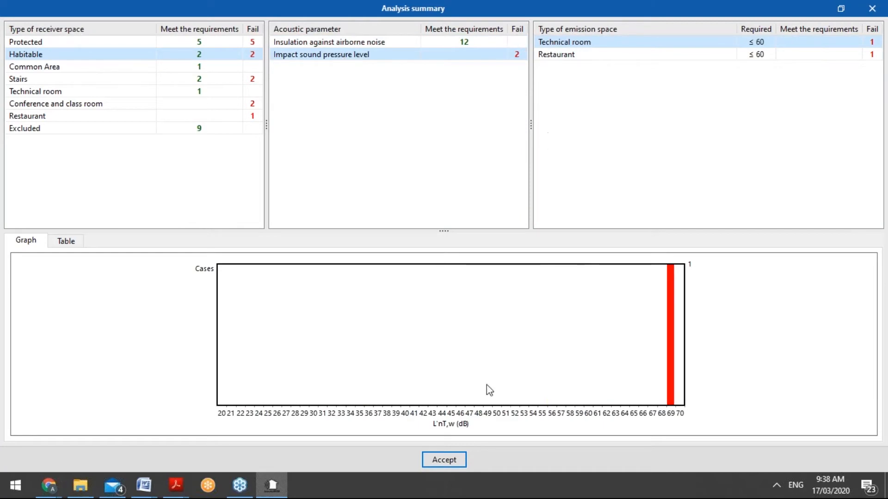
left_click(457, 462)
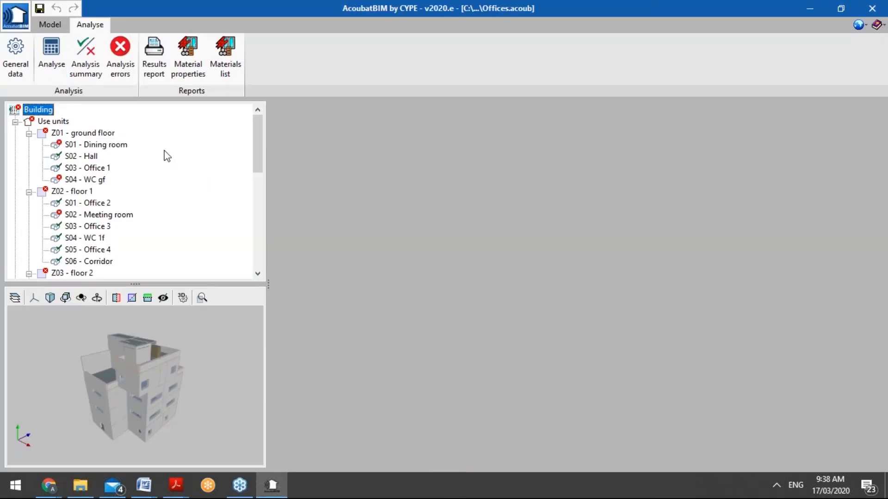
Collapse the space lists of all five use units, from the ground floor to the unheated unit
left_click(29, 133)
left_click(28, 145)
left_click(28, 157)
left_click(29, 168)
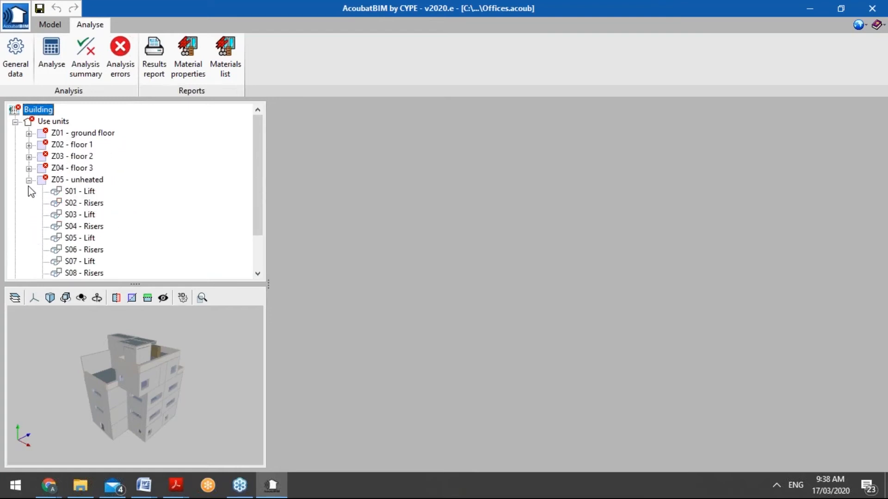
left_click(29, 180)
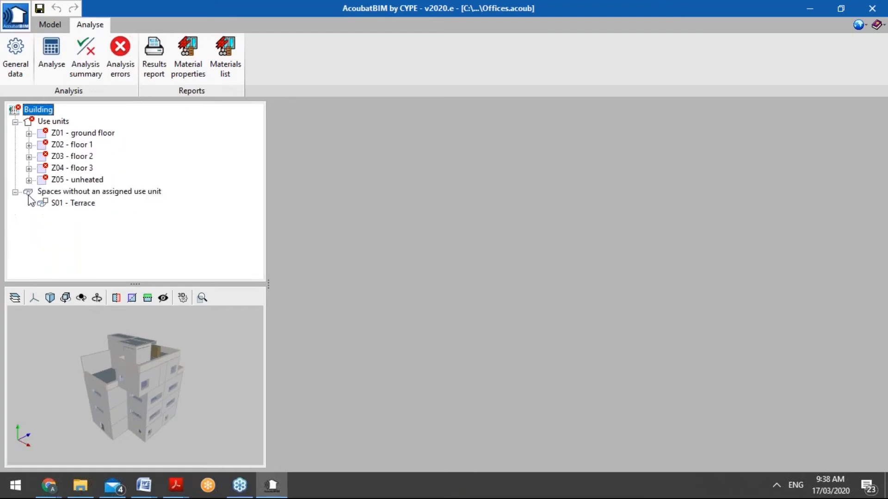
Highlight the ground floor use unit in the model and display the analysis results of its Dining room
left_click(54, 121)
left_click(69, 133)
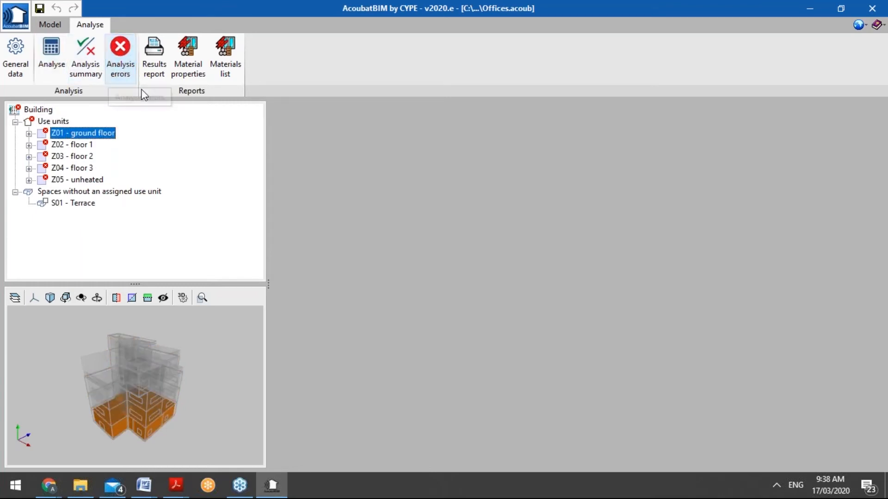
double_click(73, 133)
left_click(93, 144)
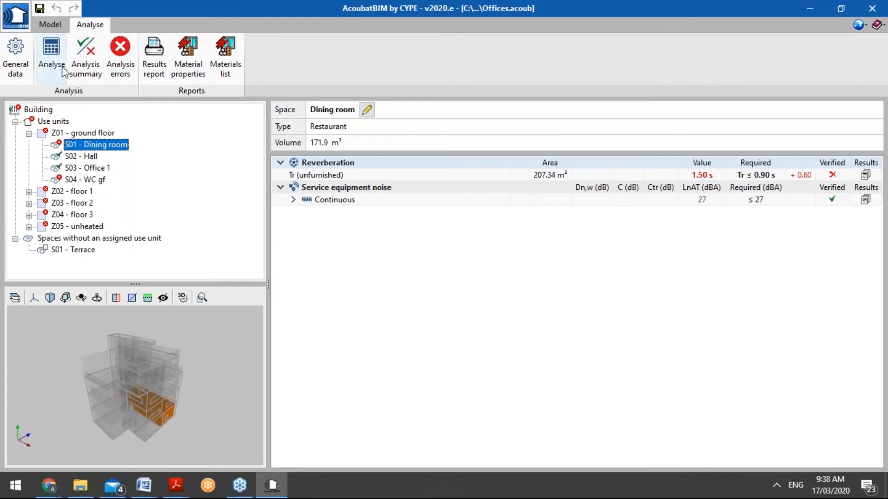
Generate a summarised results report for the building and display it as whole pages
left_click(157, 69)
left_click(417, 222)
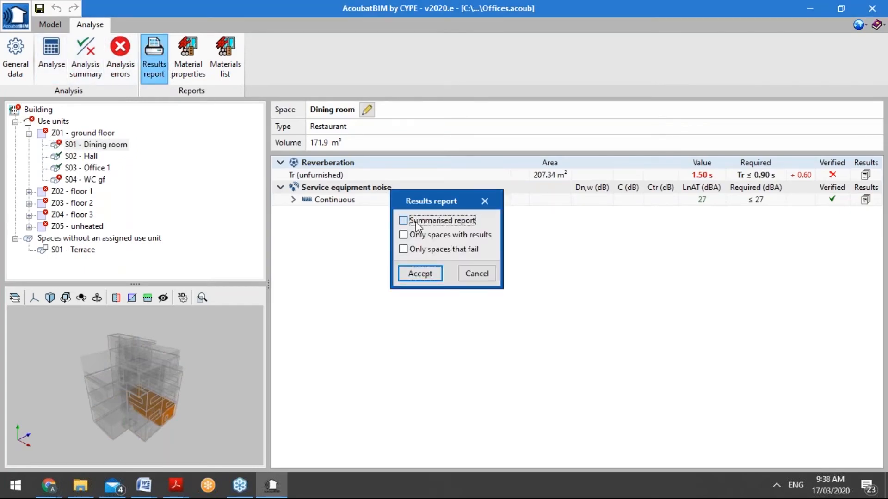
left_click(426, 277)
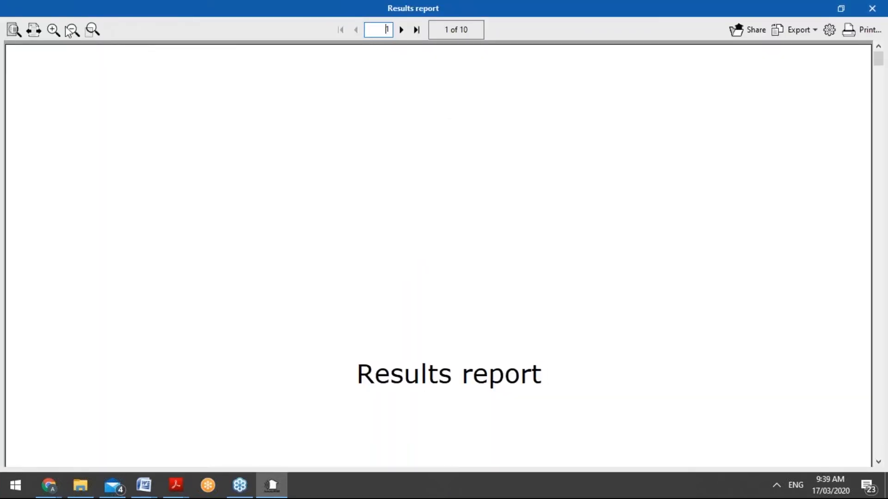
left_click(17, 31)
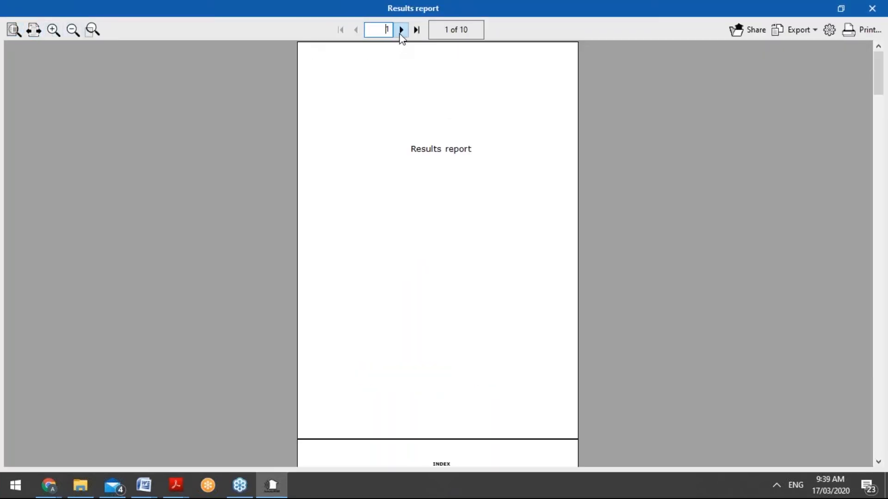
Read through the summarised report up to Office 5 on floor 2, examine its verifications and close the report
left_click(401, 30)
left_click(401, 30)
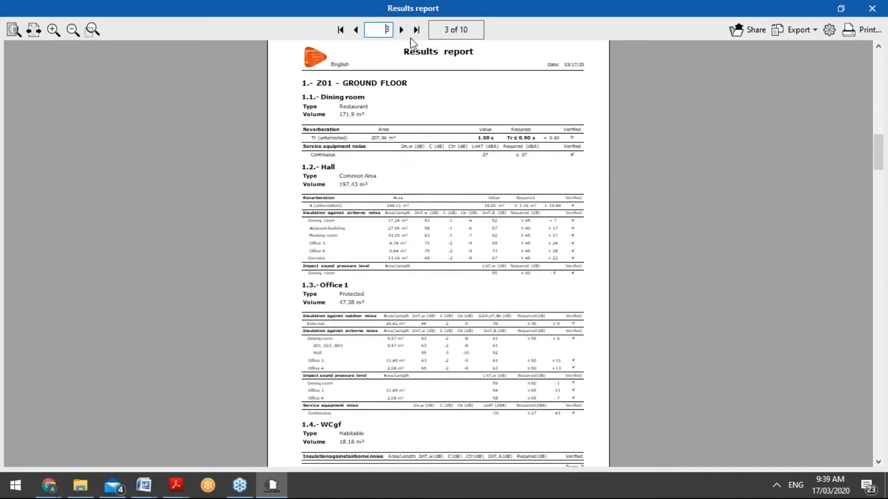
left_click(401, 31)
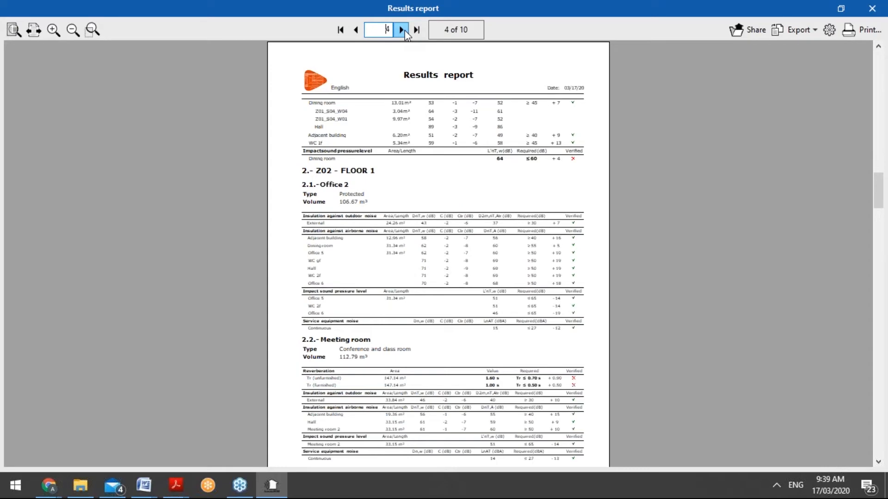
left_click(402, 30)
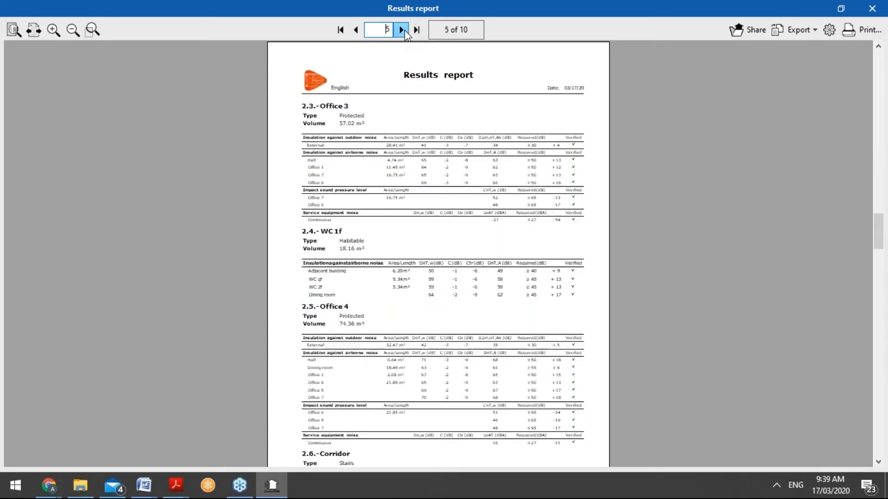
left_click(402, 30)
scroll(504, 241, "up", 5, "ctrl")
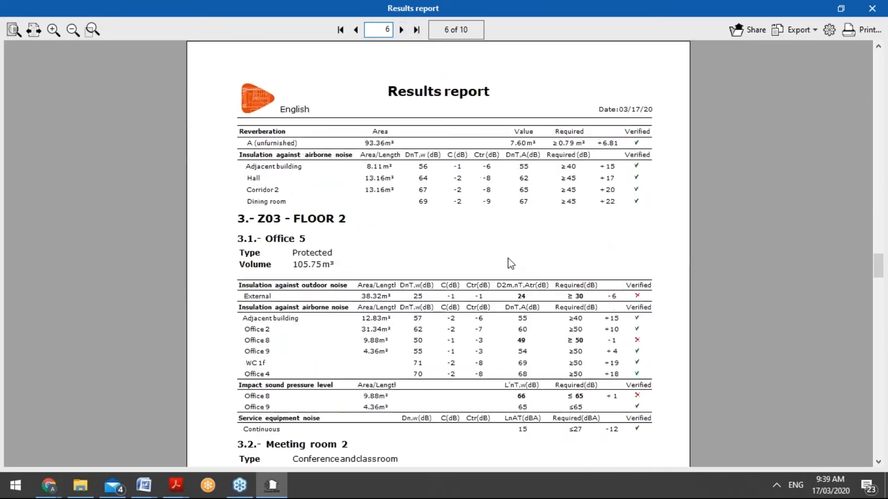
scroll(352, 167, "down", 2)
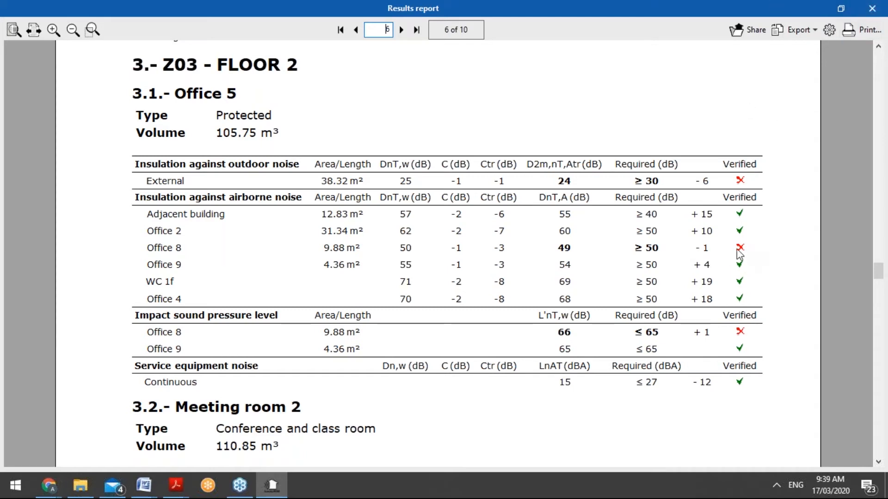
left_click(883, 7)
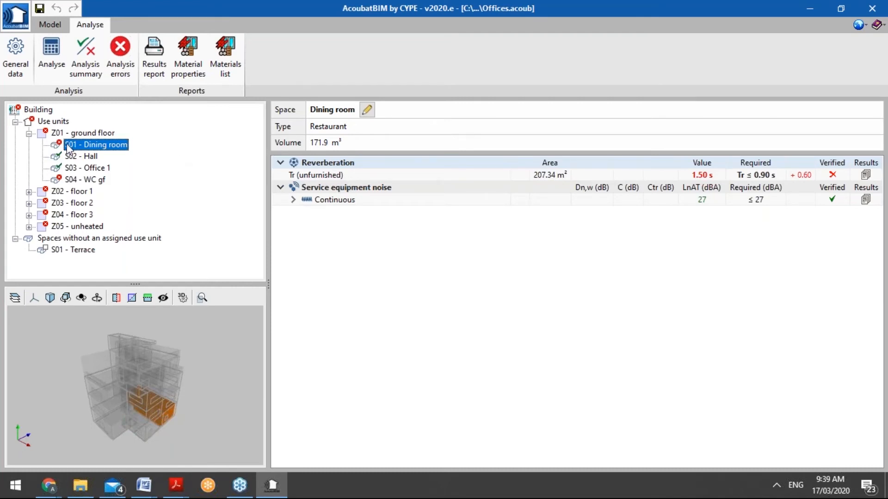
Examine the Dining room's unfurnished reverberation results, including the analysis table and graph, and close them
left_click(359, 175)
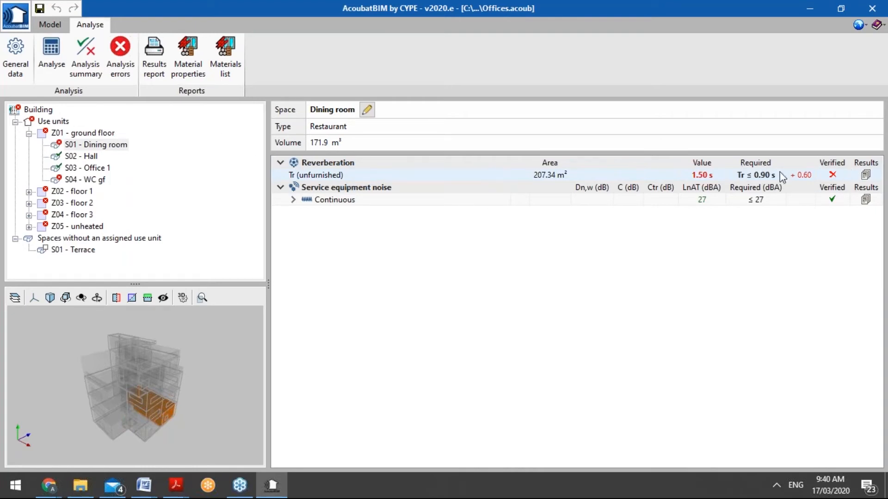
left_click(866, 176)
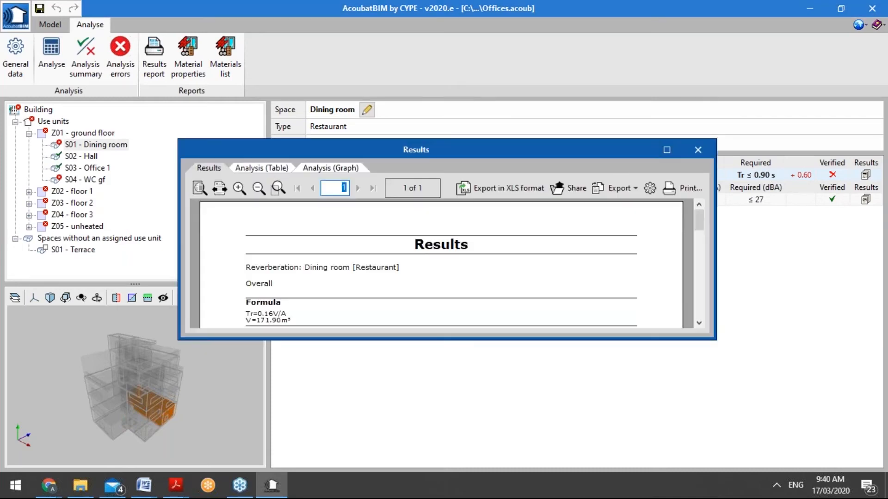
double_click(509, 148)
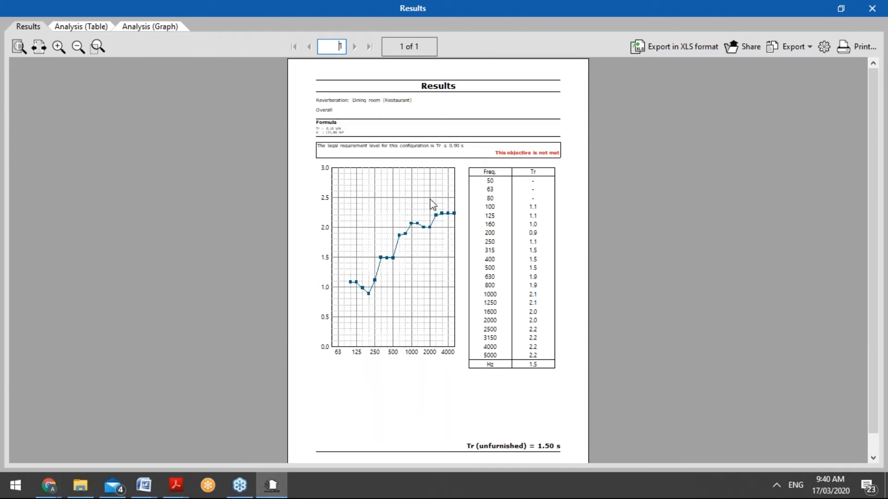
left_click(94, 28)
left_click(146, 28)
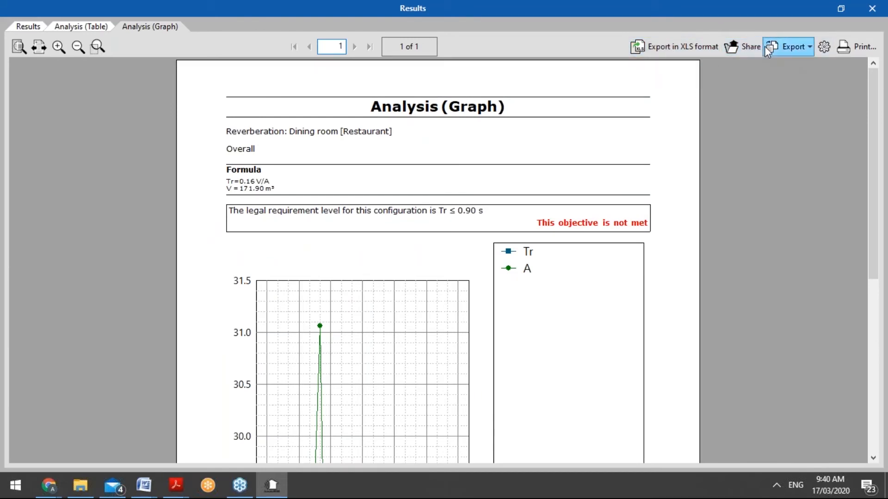
left_click(872, 8)
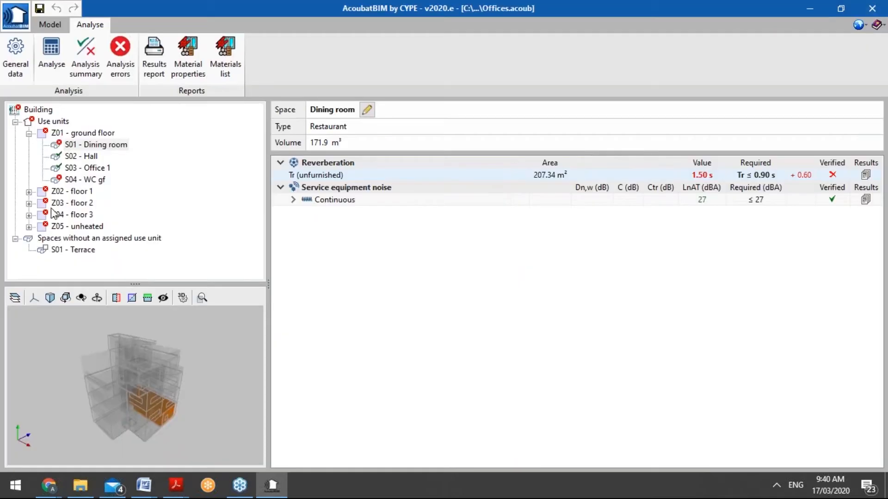
Review the analysis results of the ground floor Hall and of the Meeting room on floor 1
left_click(91, 156)
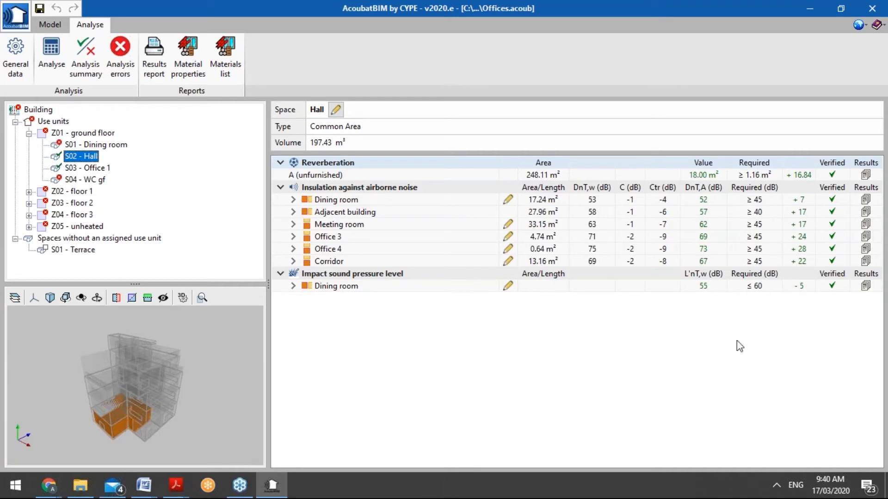
left_click(29, 192)
left_click(96, 215)
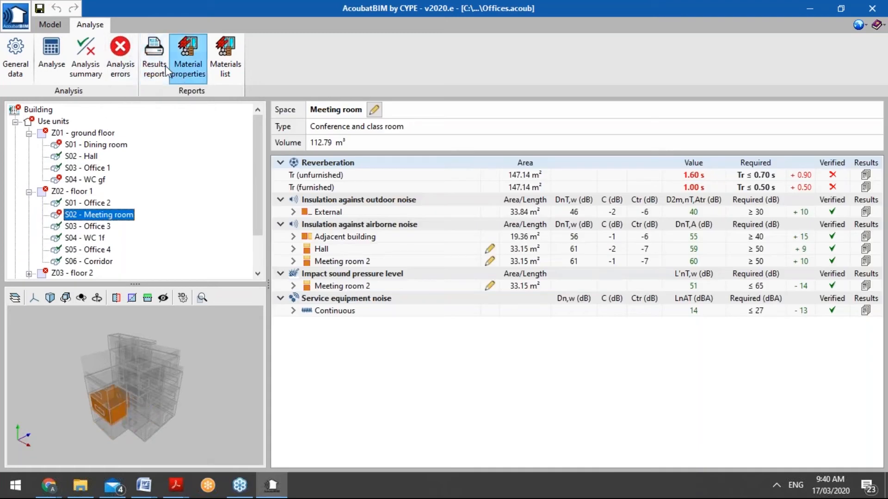
Generate a detailed, non-summarised results report limited to the spaces that fail and display it as whole pages
left_click(154, 58)
left_click(442, 221)
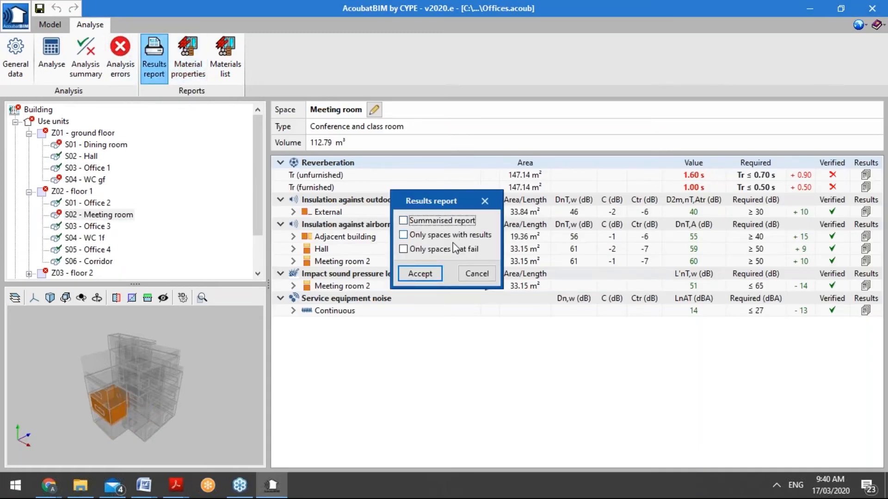
left_click(451, 249)
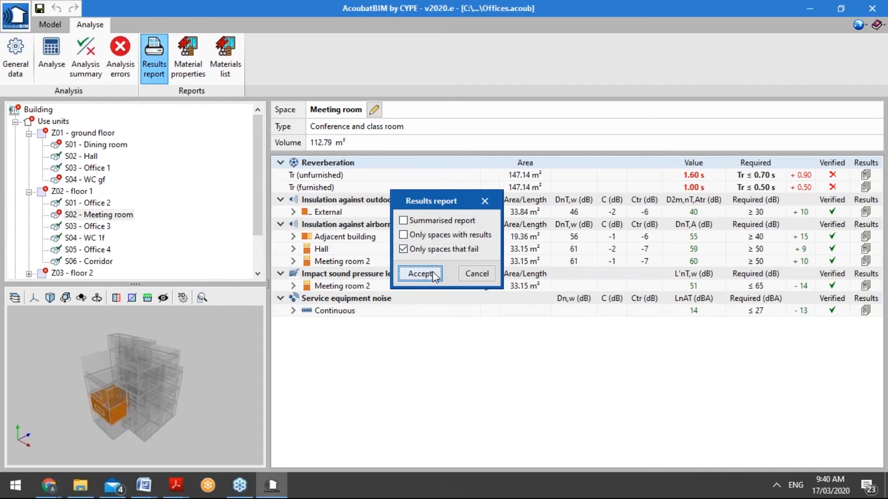
left_click(434, 275)
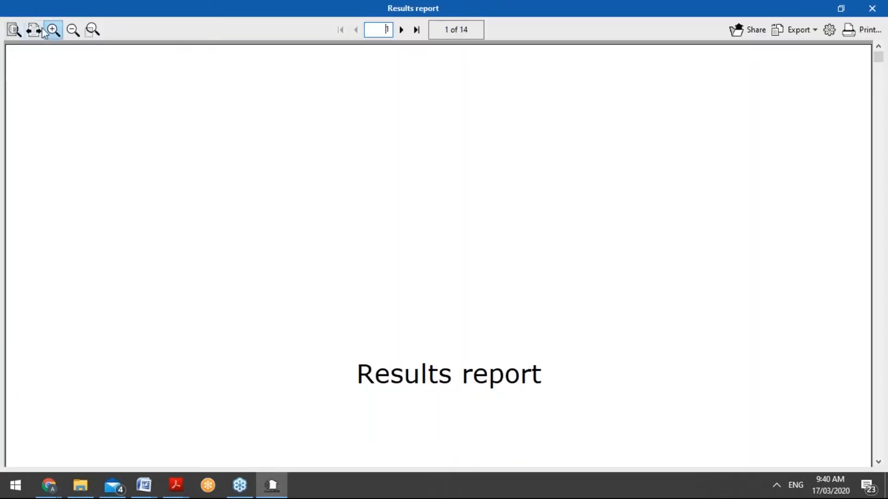
left_click(13, 30)
Examine the detailed report's WC gf and Meeting room results up to the start of floor 2
left_click(401, 29)
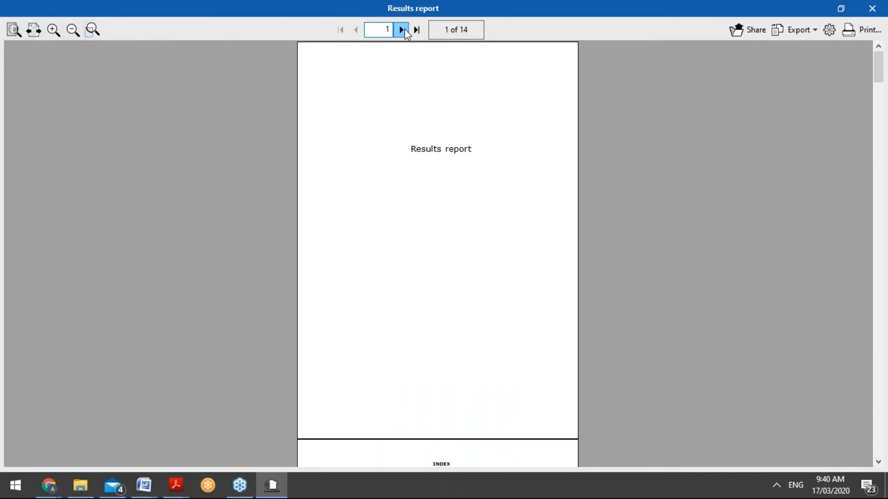
double_click(402, 30)
scroll(438, 176, "up", 2, "ctrl")
scroll(438, 176, "up", 2, "ctrl")
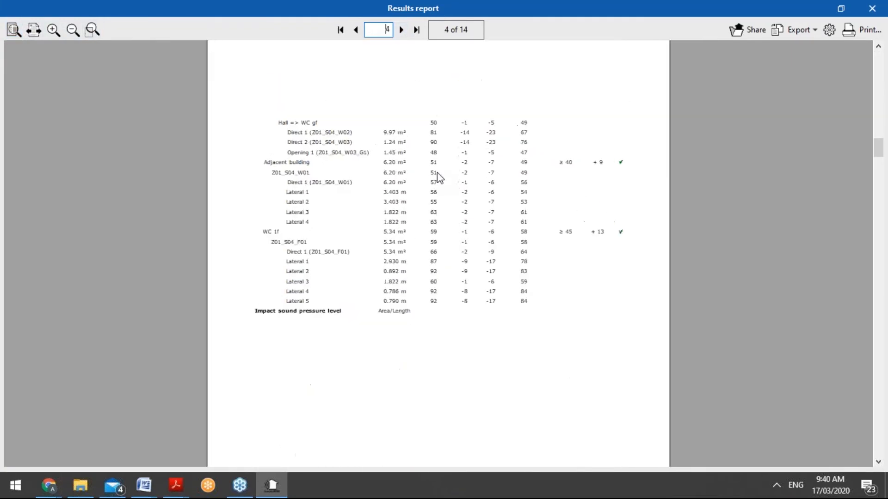
scroll(438, 74, "down", 3)
scroll(452, 163, "down", 3)
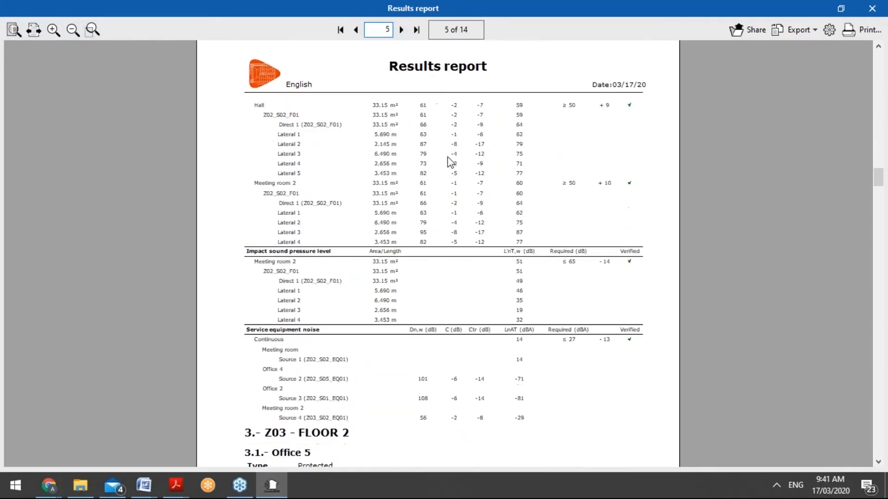
scroll(451, 170, "down", 1, "ctrl")
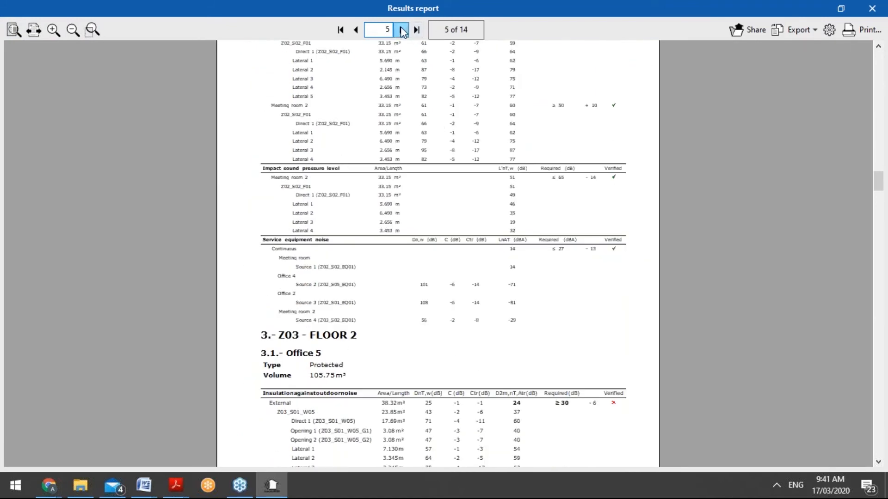
Read through the failing spaces' report from Office 5 on floor 2 to its last page and close it
left_click(401, 30)
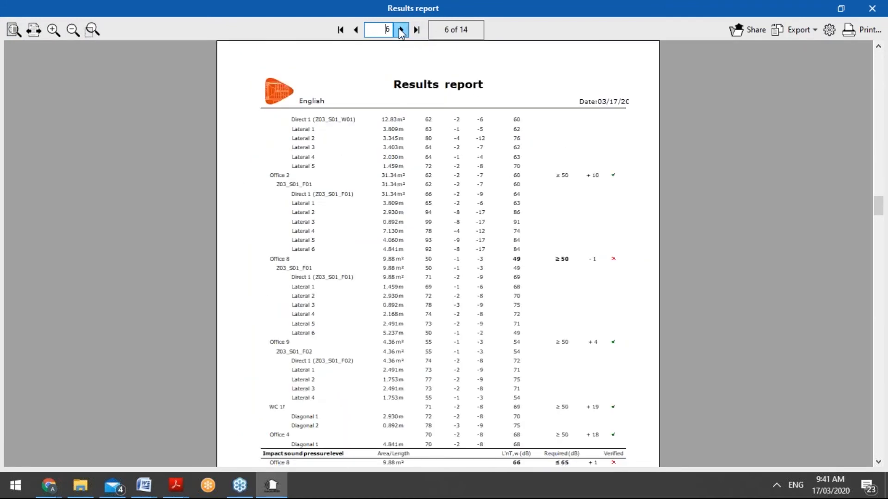
left_click(400, 30)
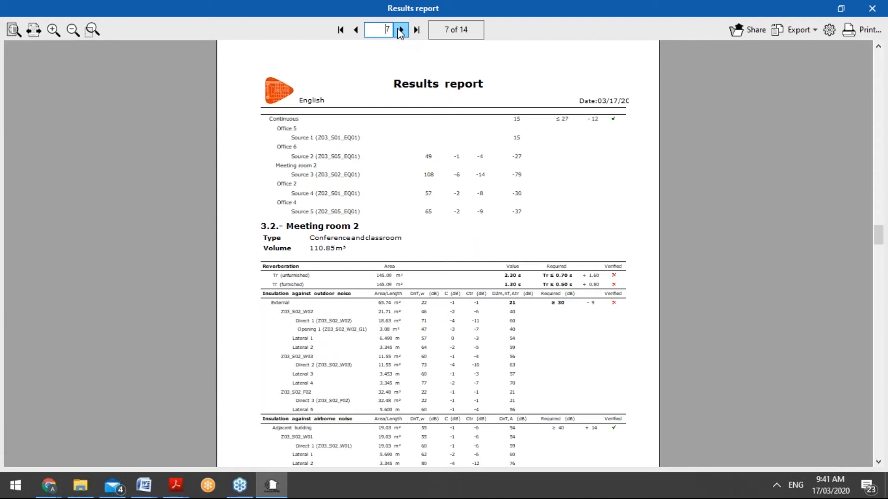
left_click(400, 31)
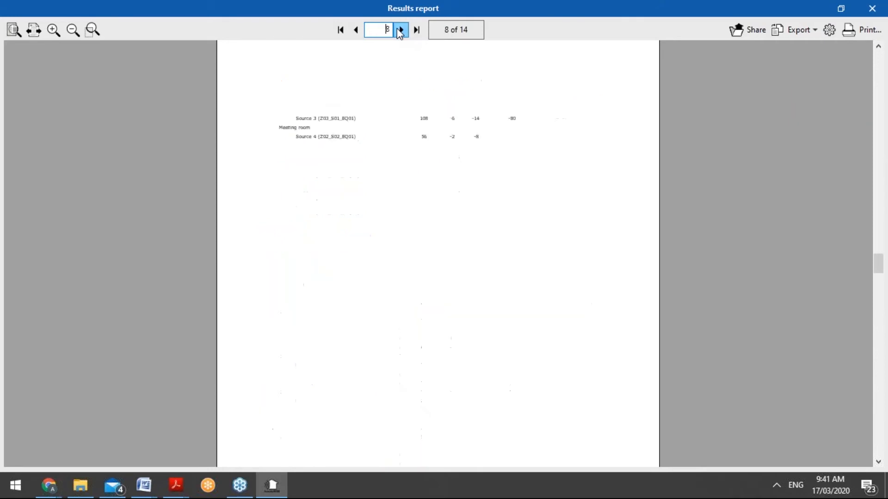
left_click(401, 30)
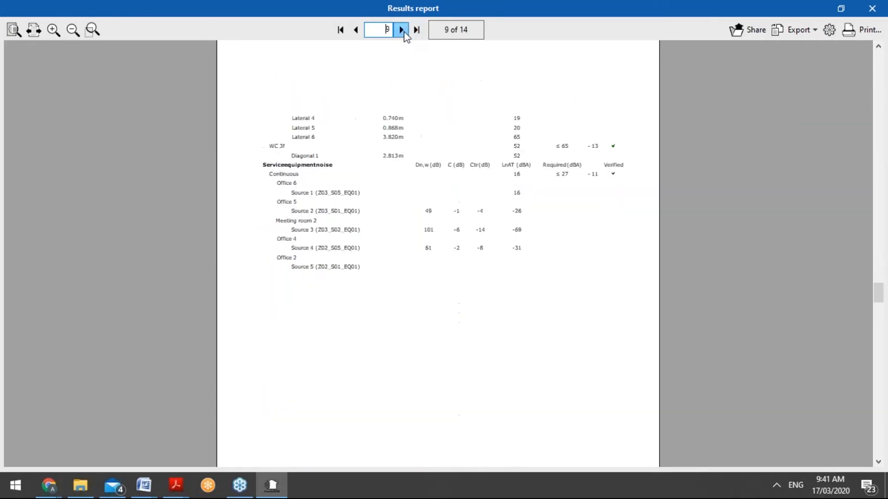
left_click(402, 30)
left_click(402, 31)
left_click(401, 31)
left_click(401, 30)
left_click(402, 30)
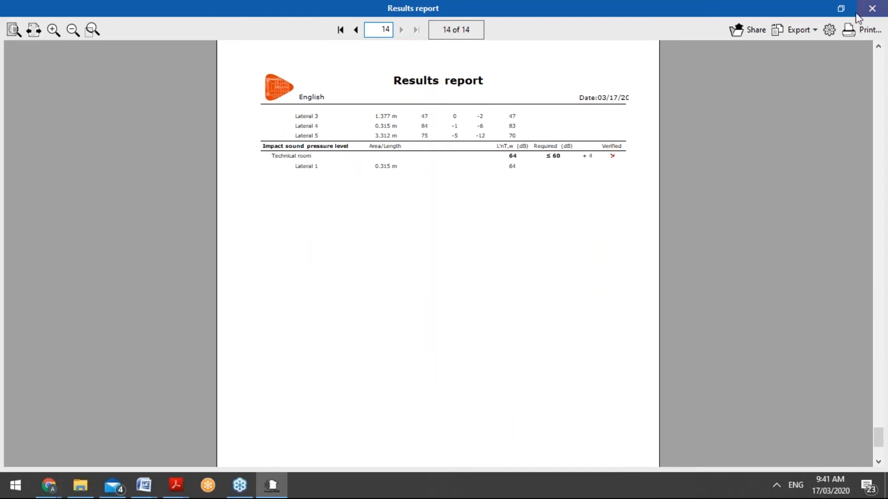
left_click(872, 8)
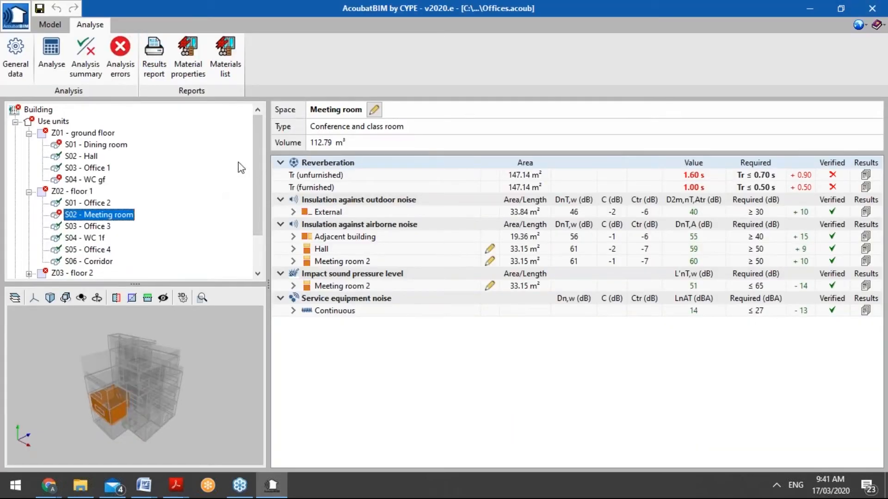
left_click(154, 65)
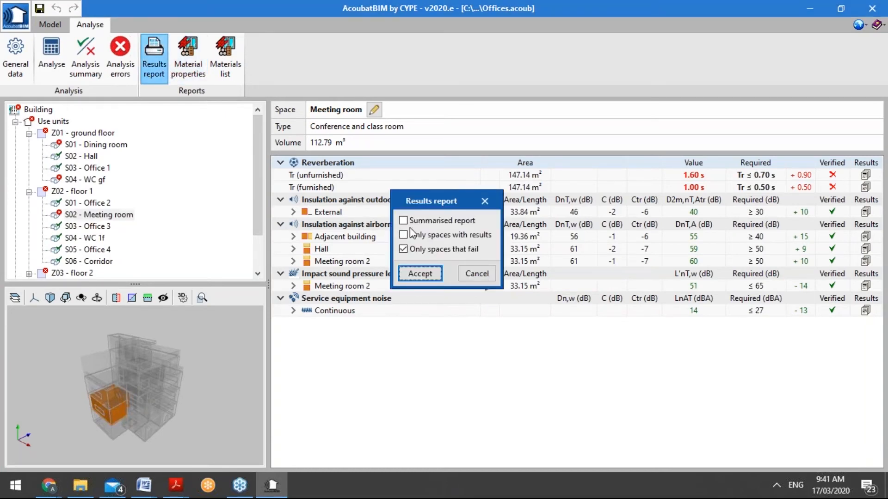
left_click(444, 252)
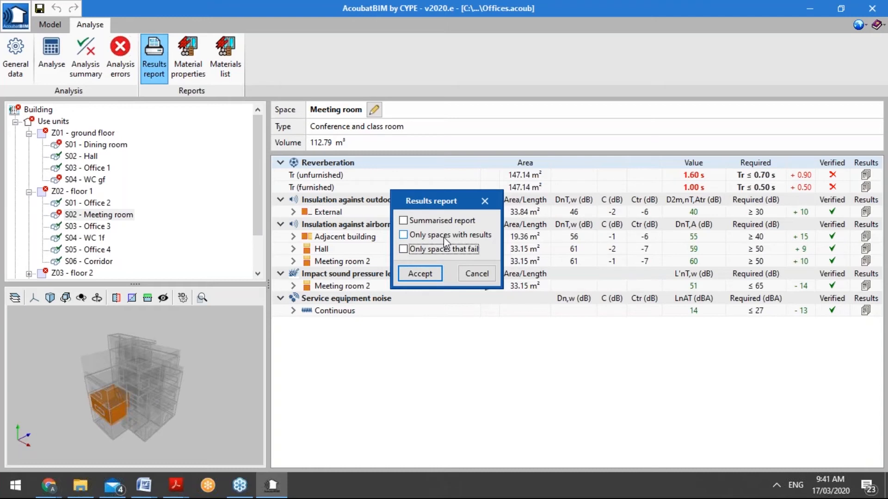
left_click(473, 273)
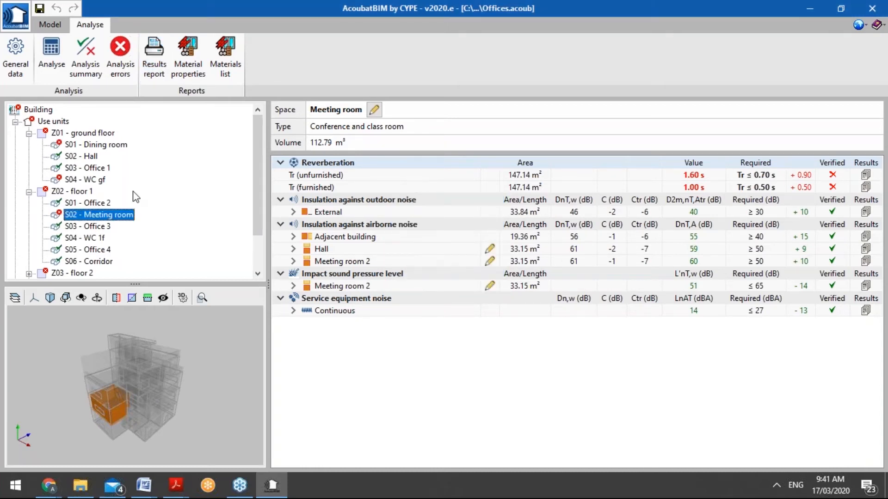
Expand floor 3 in the building tree and review the analysis results of Office 8
scroll(92, 236, "down", 2)
left_click(92, 237)
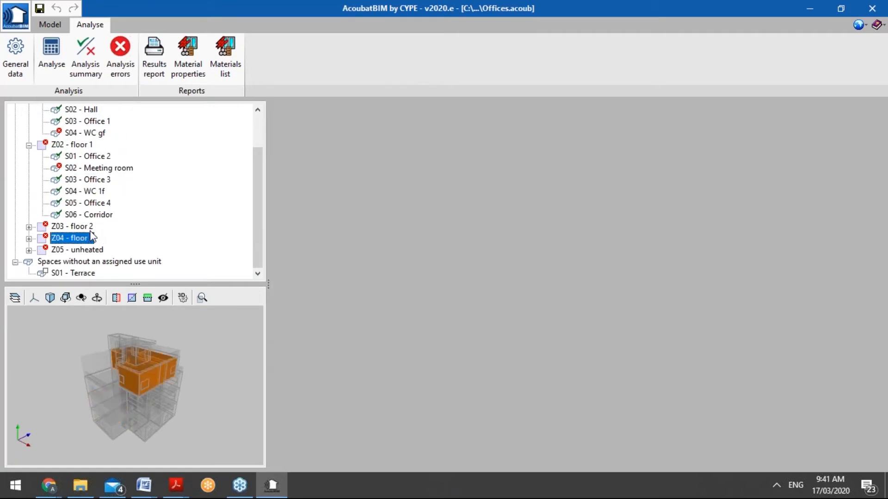
left_click(28, 238)
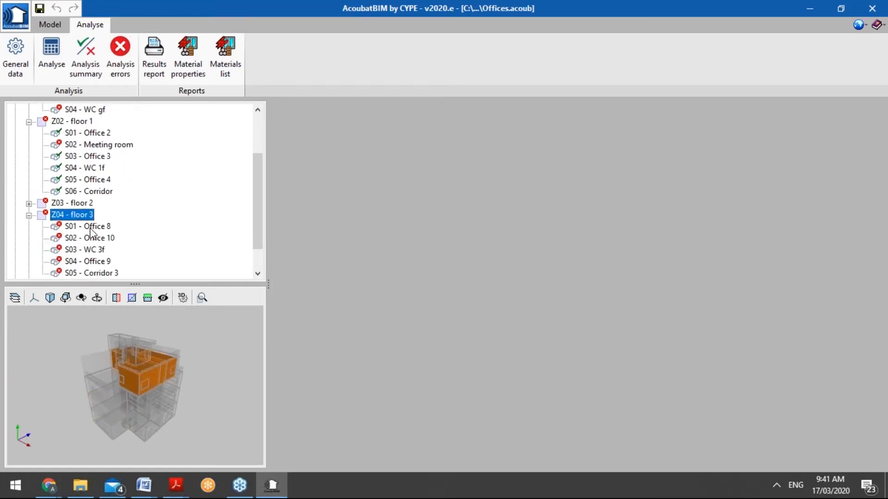
left_click(88, 227)
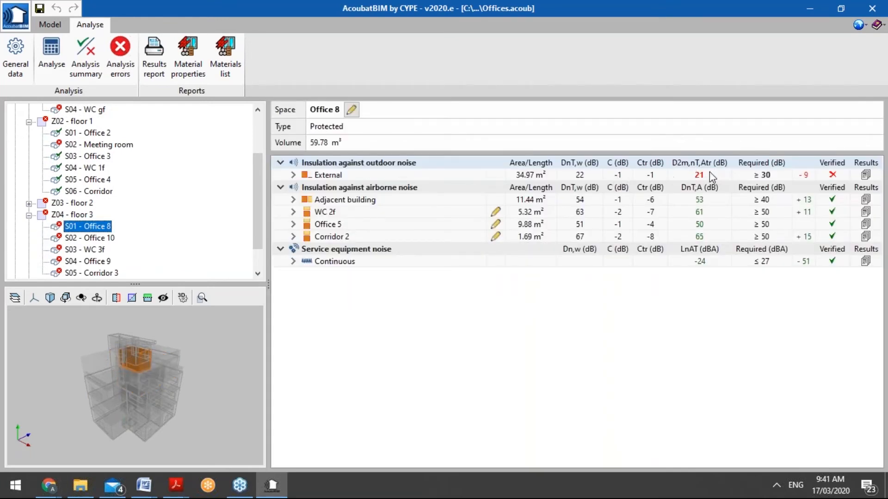
Look through the model library's partitions, space types, basement walls, façades and floor slabs, checking their assigned products
left_click(65, 26)
scroll(76, 148, "up", 5)
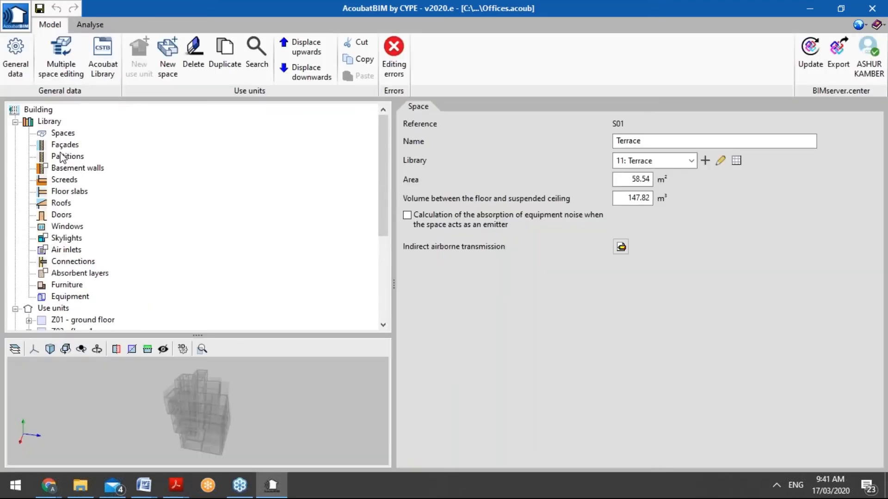
left_click(70, 156)
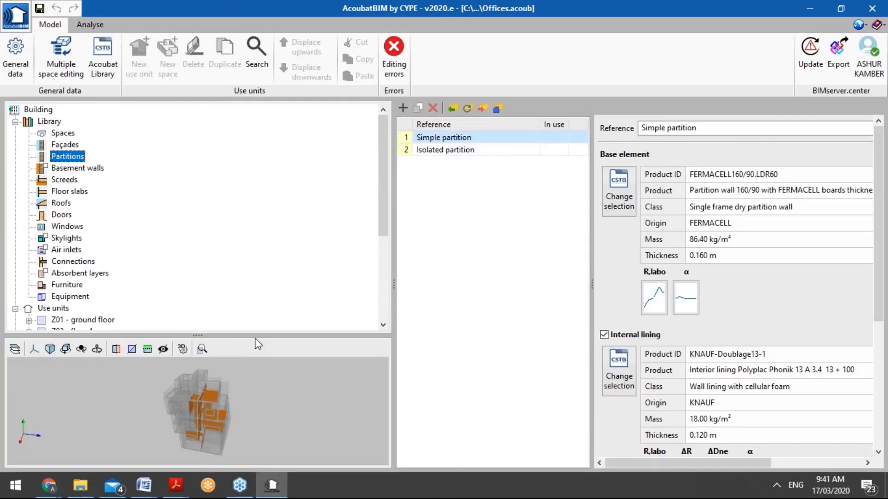
left_click(64, 134)
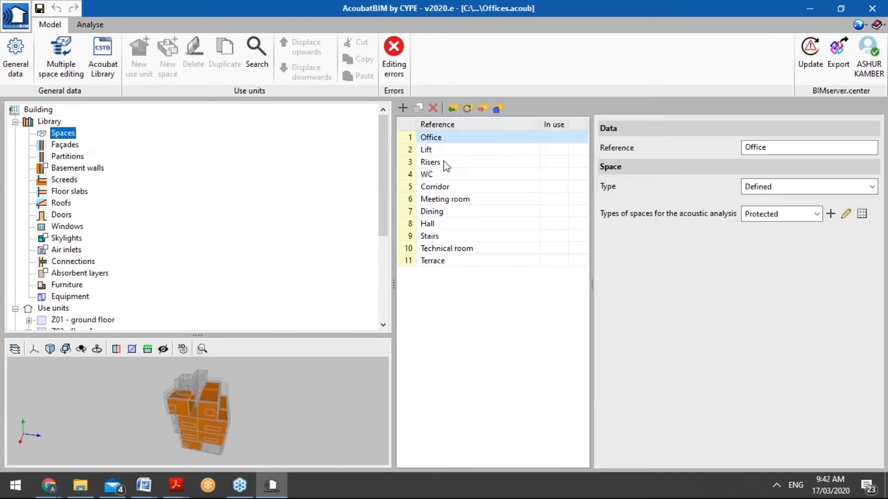
left_click(443, 150)
left_click(454, 165)
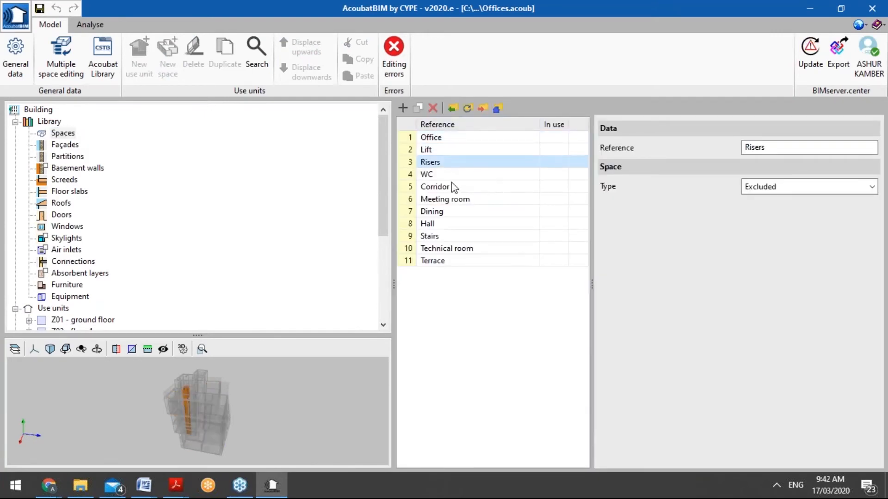
left_click(100, 169)
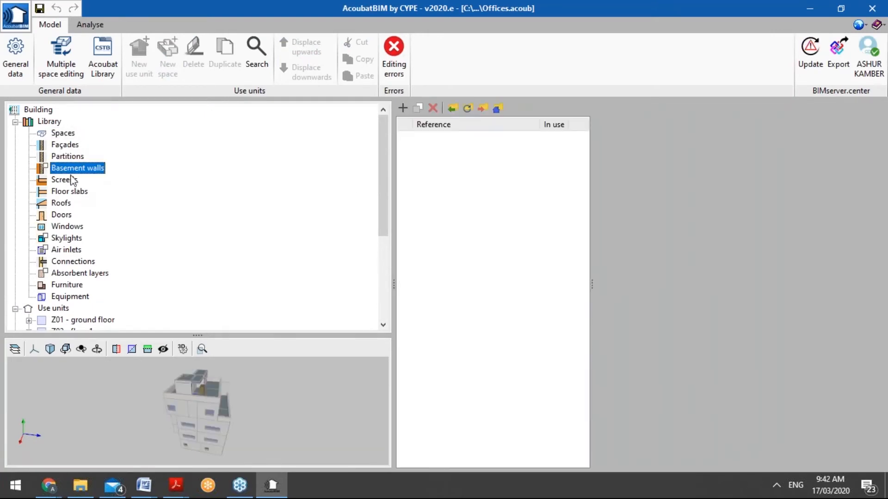
left_click(65, 134)
left_click(69, 146)
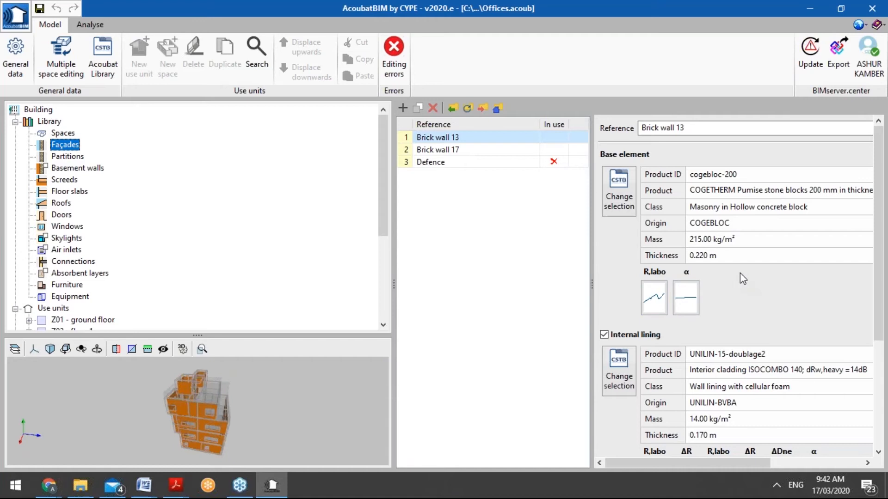
left_click(86, 191)
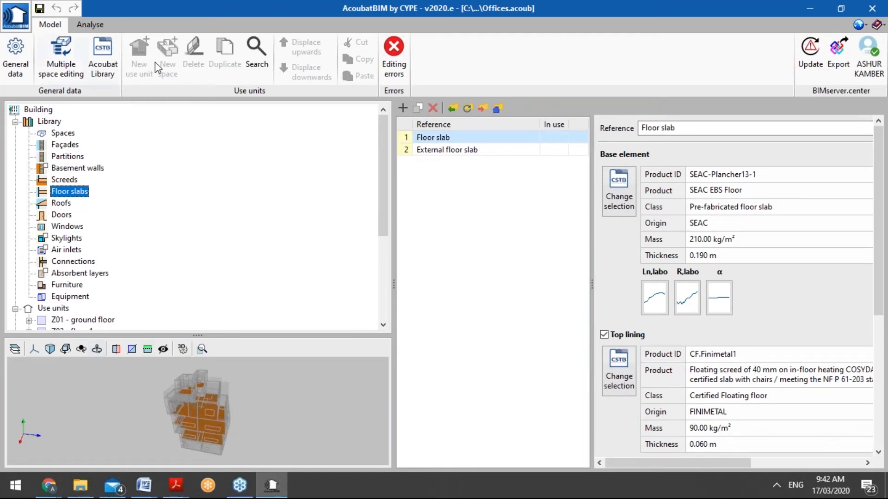
Return to the analysis, generate the material properties report and display it as whole pages
left_click(94, 25)
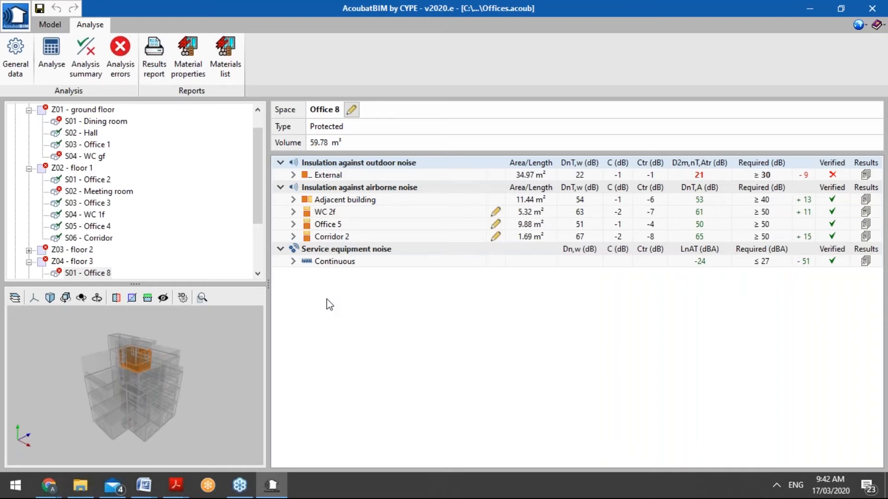
left_click(184, 63)
double_click(452, 159)
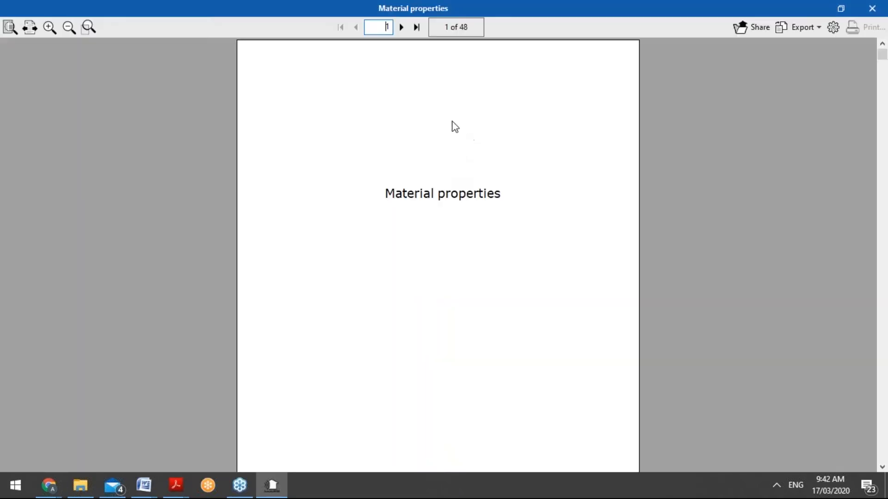
left_click(10, 27)
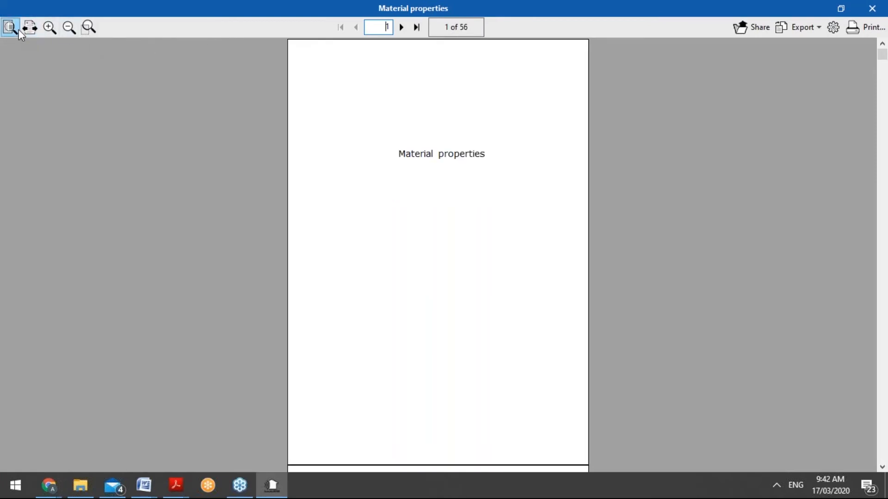
Examine the material properties report from the Concrete 17 cm sheets up to the Polyplac Phonik lining on page 14
left_click(402, 28)
left_click(402, 27)
left_click(402, 28)
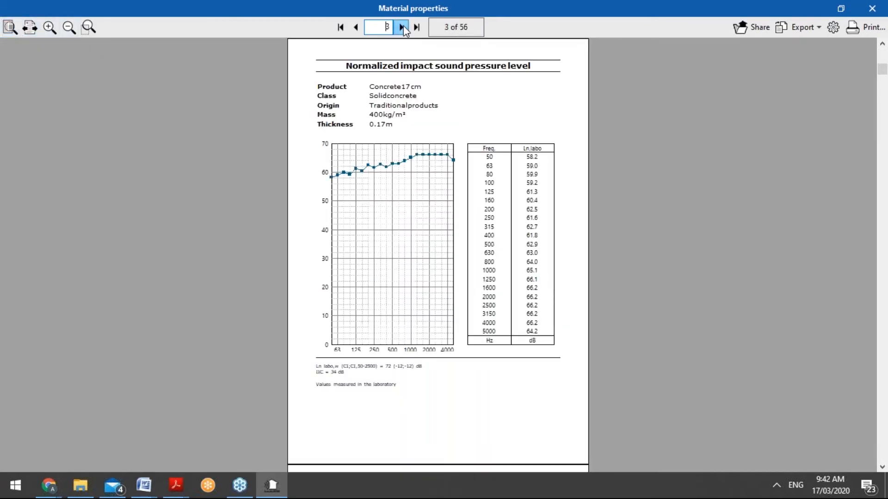
left_click(401, 27)
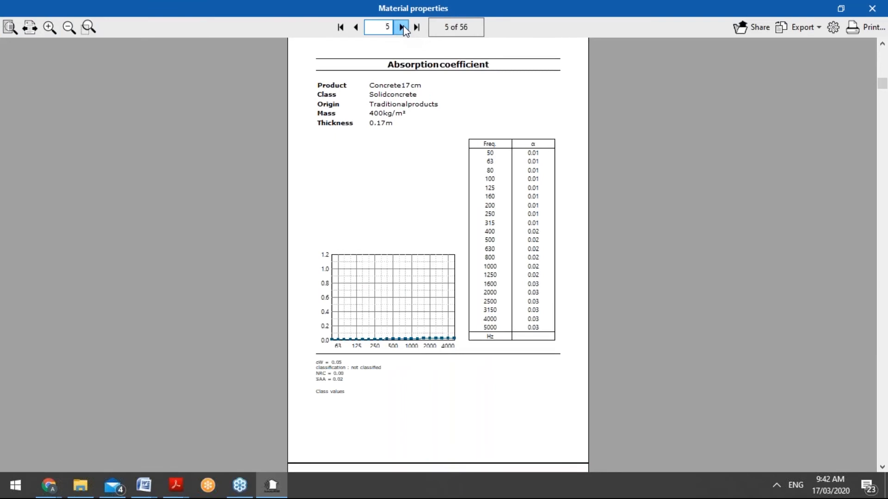
double_click(402, 27)
left_click(402, 27)
double_click(402, 27)
double_click(402, 27)
left_click(402, 27)
left_click(402, 27)
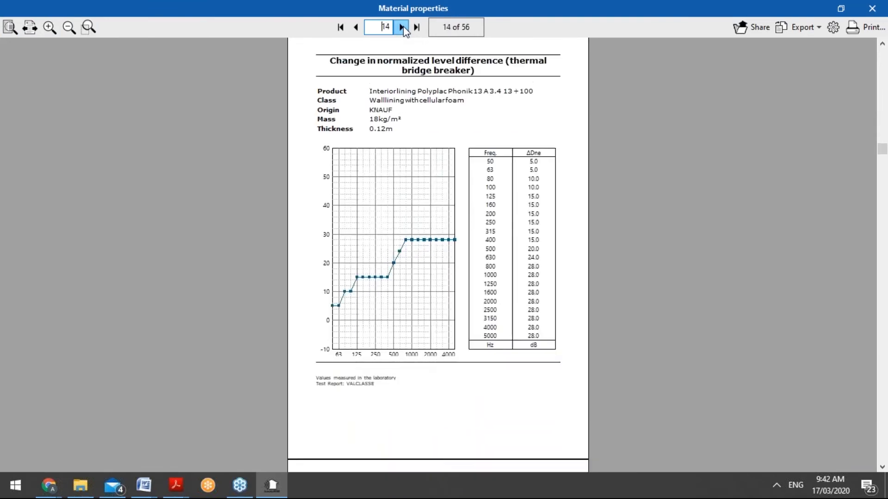
Read on through the material properties report, from the interior lining sheets to the double casement window on page 25
left_click(402, 27)
left_click(401, 27)
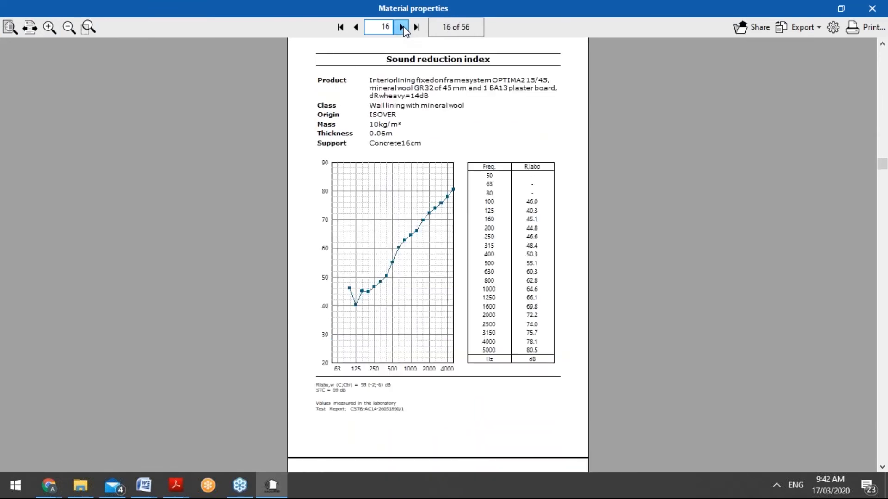
left_click(402, 27)
double_click(402, 28)
left_click(402, 27)
left_click(402, 27)
double_click(402, 27)
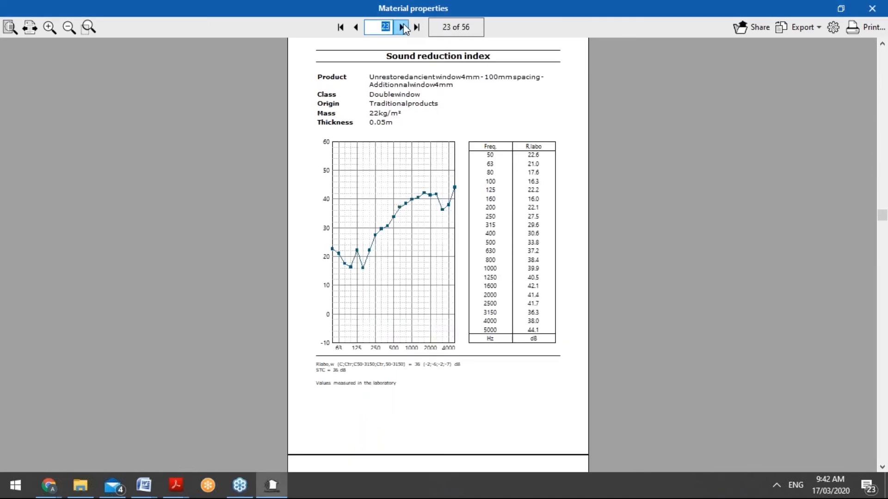
left_click(402, 27)
left_click(401, 27)
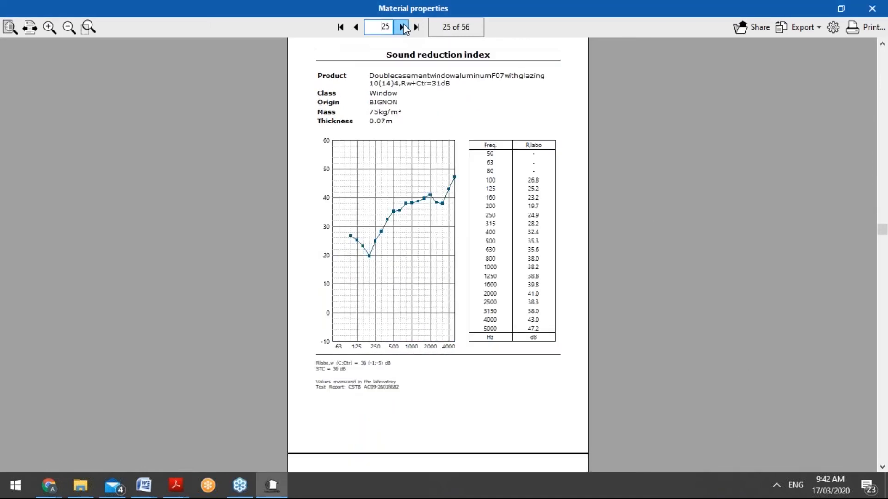
Continue through the patio door, floating screed and door sheets of the material properties report up to page 35
left_click(402, 28)
left_click(401, 28)
left_click(401, 28)
double_click(402, 27)
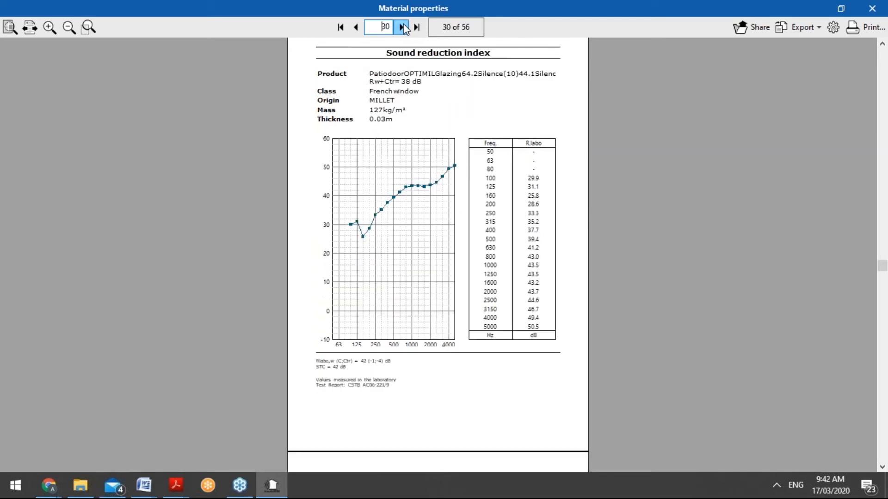
left_click(402, 27)
left_click(402, 27)
left_click(402, 28)
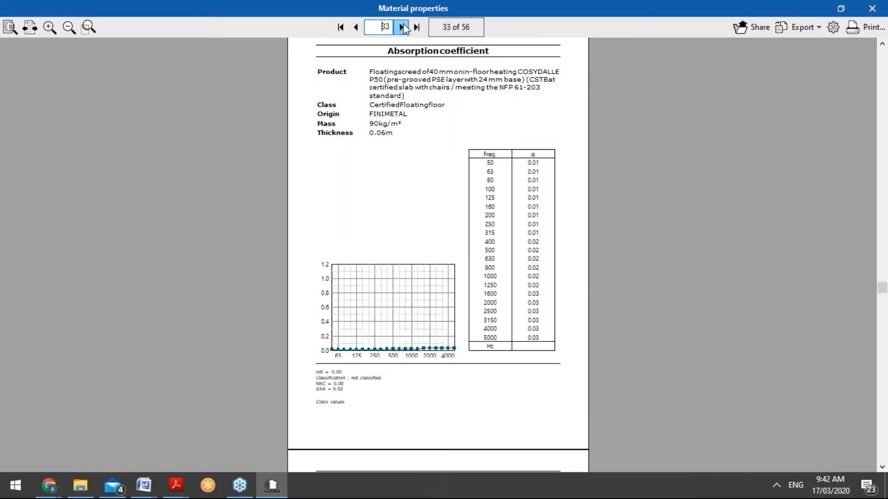
left_click(402, 27)
left_click(402, 27)
Check the mechanical ventilation and SEAC EBS floor sheets on pages 36 to 39, and close the material properties report
left_click(55, 488)
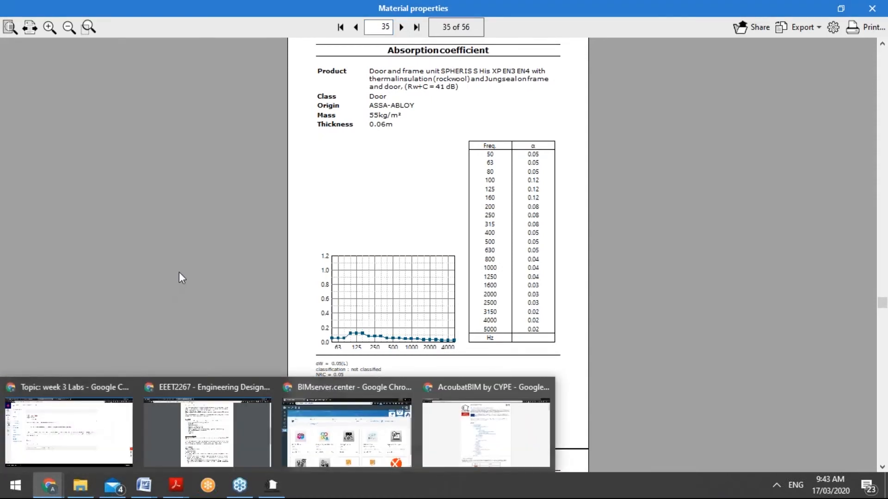
left_click(402, 28)
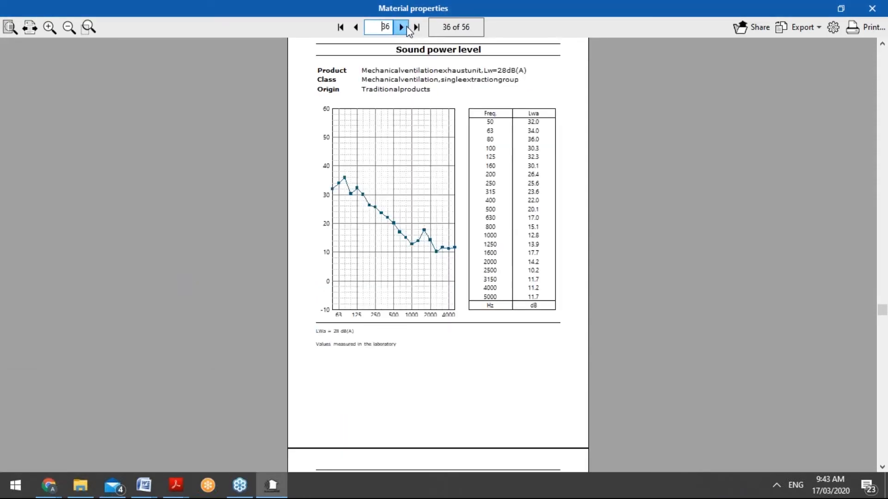
left_click(402, 27)
left_click(402, 27)
left_click(402, 28)
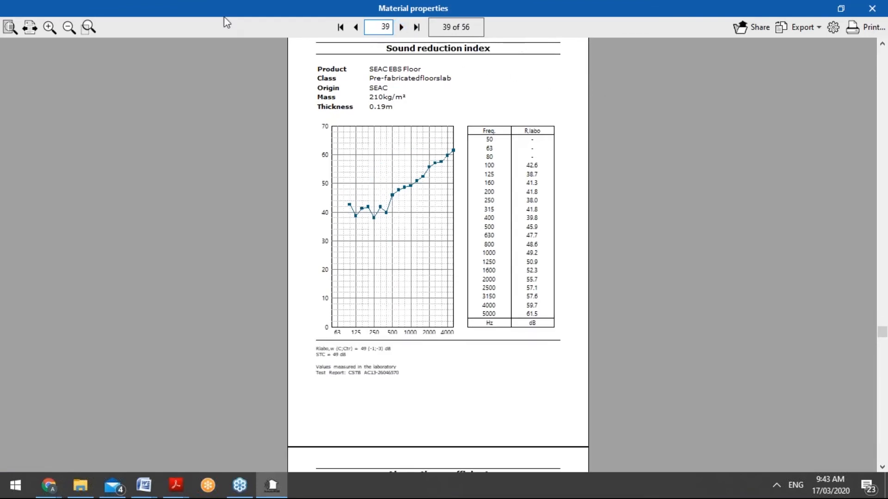
left_click(872, 8)
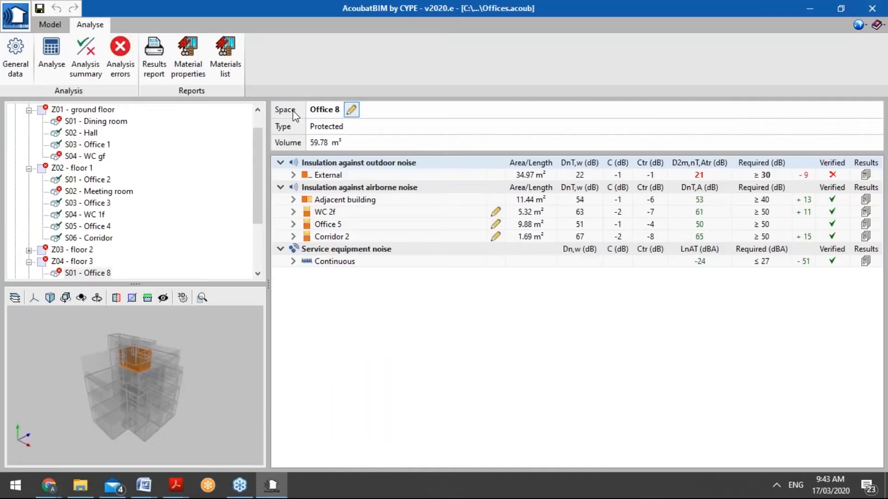
Generate the materials list report, display it as whole pages and go to its index
left_click(222, 66)
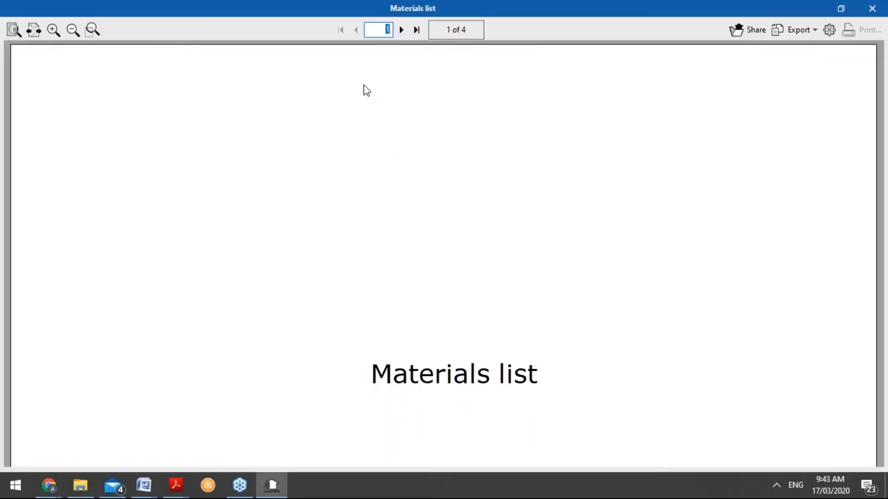
left_click(21, 33)
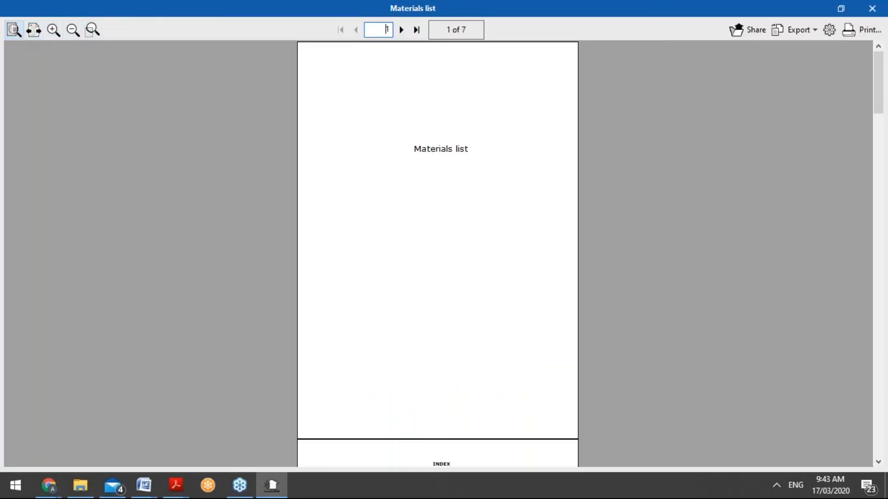
left_click(401, 29)
left_click(425, 152)
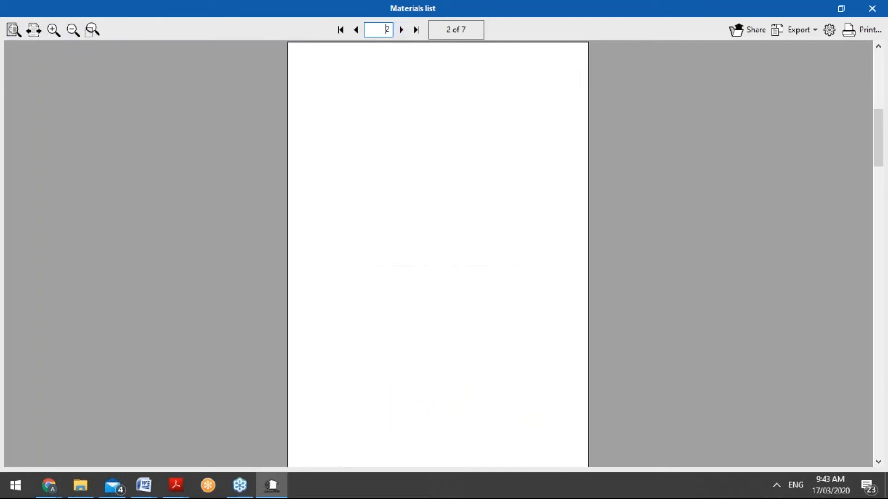
Read through pages 3 to 7 of the materials list report, from façades to equipment, and close the report
left_click(400, 29)
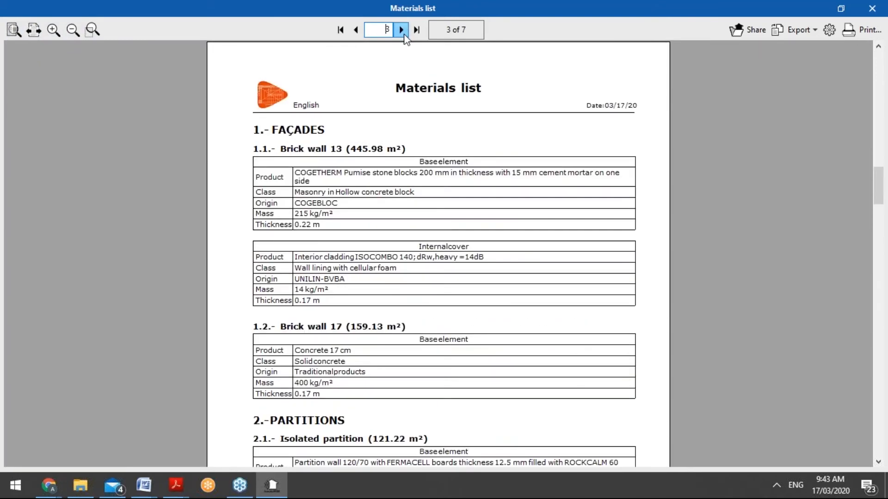
scroll(403, 131, "down", 3)
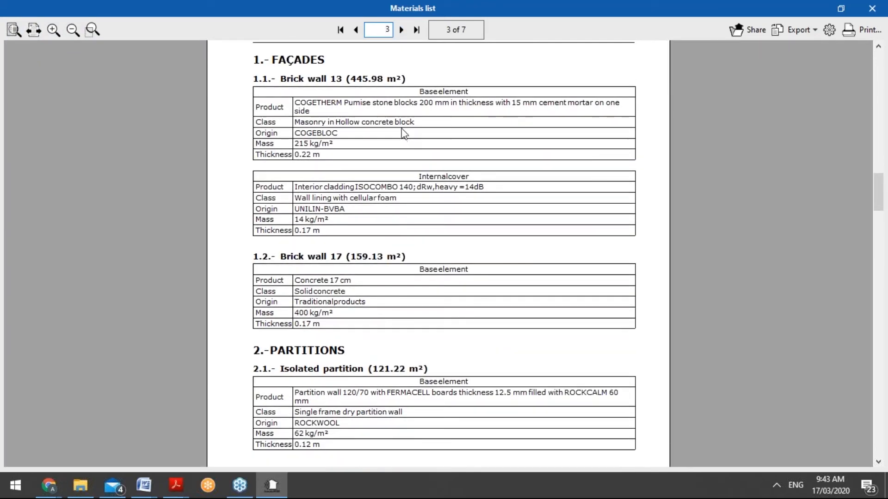
left_click(402, 30)
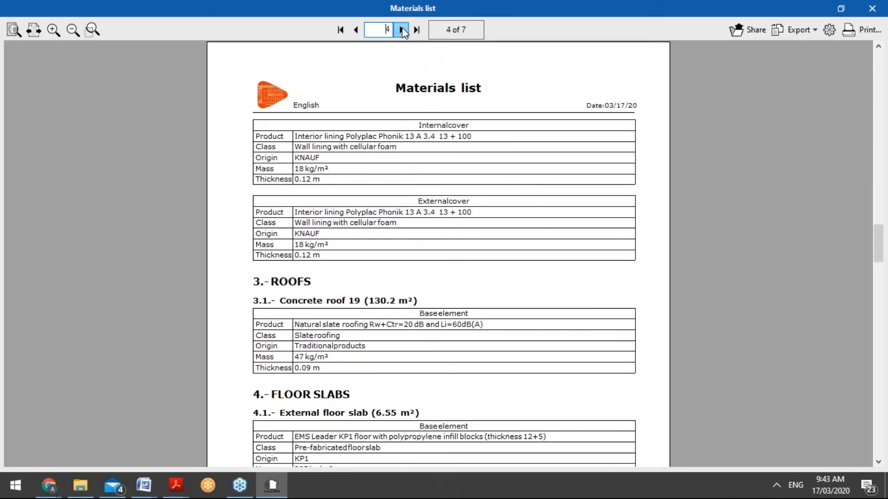
left_click(401, 30)
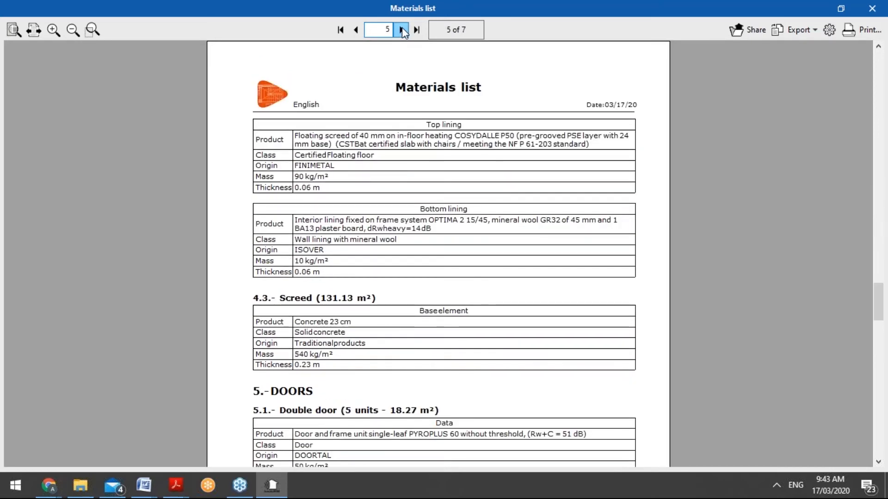
left_click(402, 29)
left_click(401, 30)
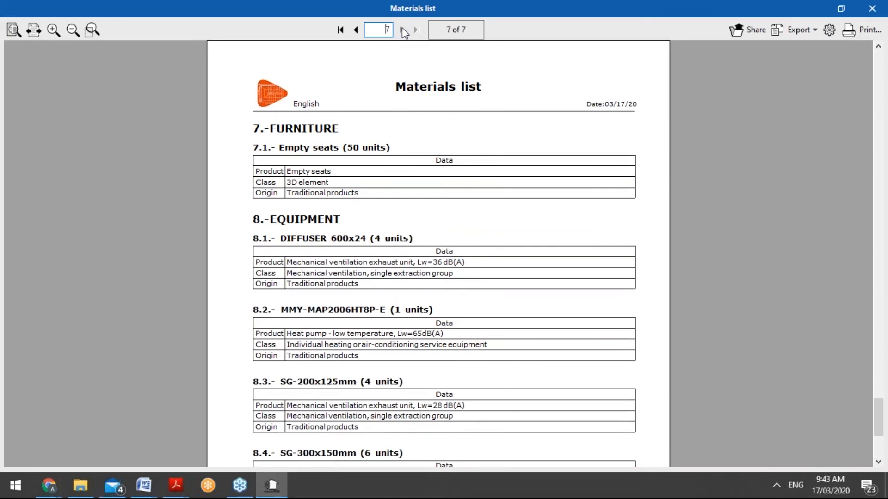
left_click(872, 8)
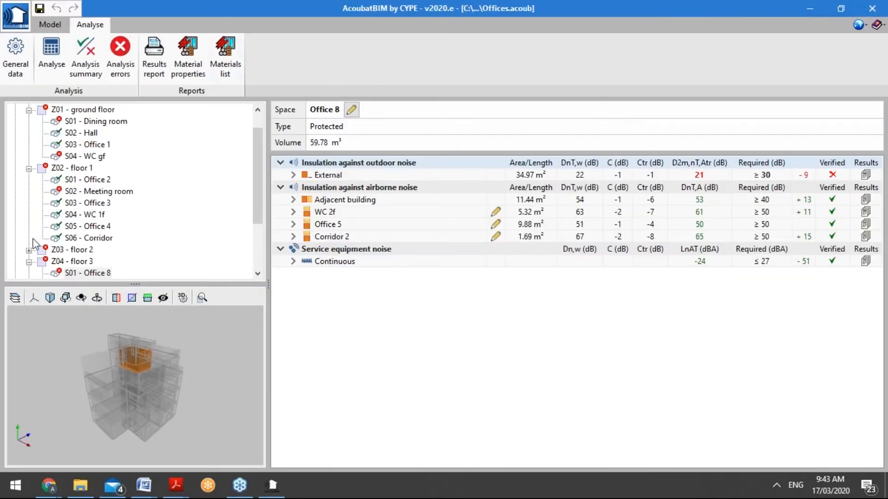
Check the analysis results of Corridor 3, the Lift and Risers spaces in the unheated zone, and the Terrace
scroll(33, 243, "down", 3)
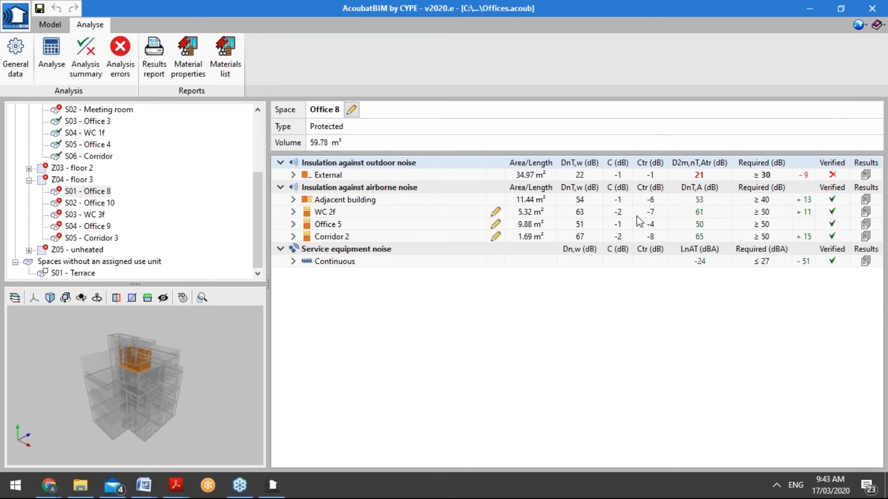
left_click(96, 238)
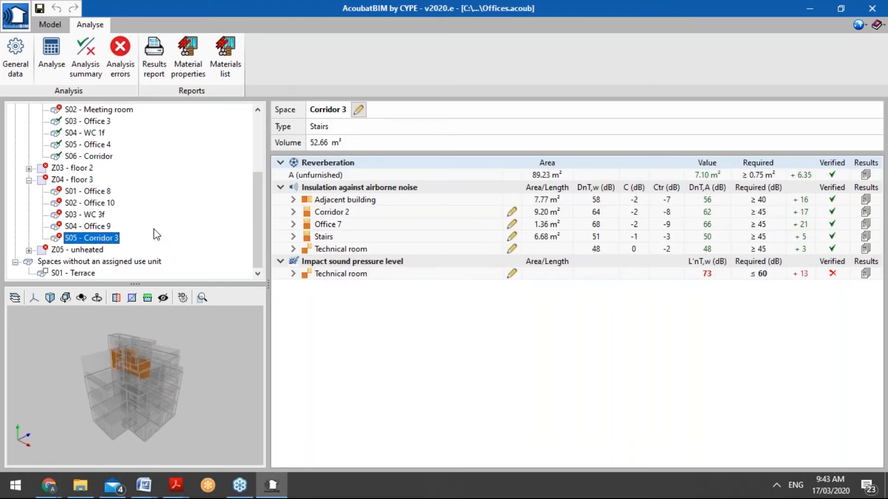
double_click(85, 252)
left_click(88, 169)
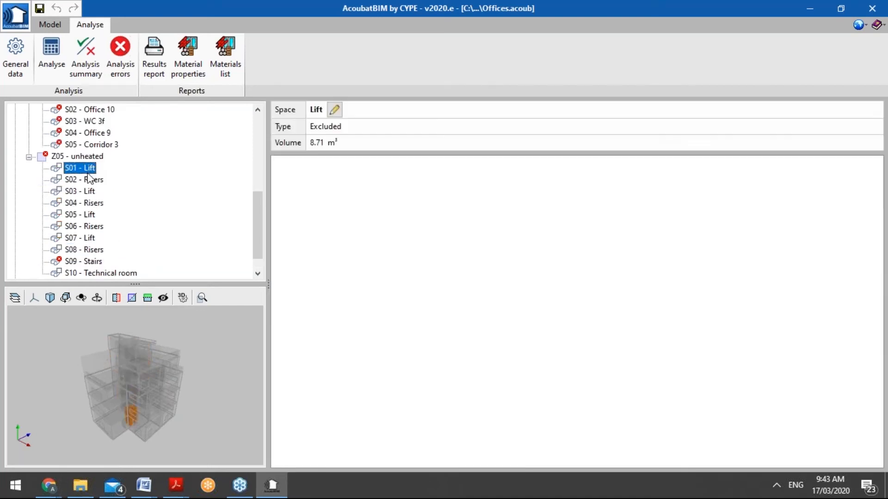
left_click(90, 182)
scroll(93, 247, "down", 1)
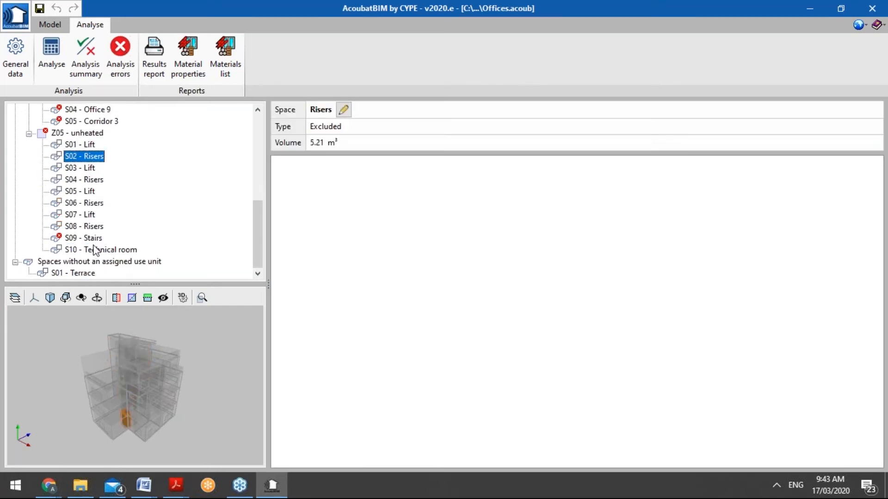
left_click(93, 262)
left_click(91, 273)
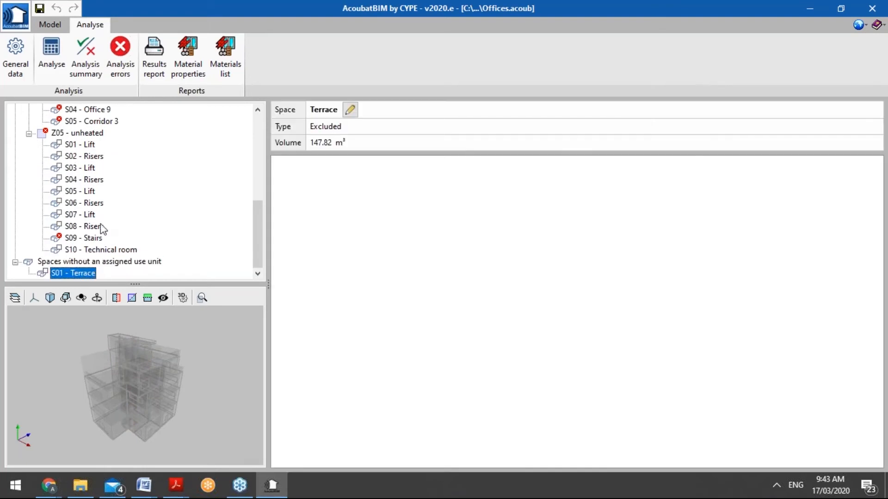
Display the detailed results for the continuous service equipment noise in Office 8 on floor 3
scroll(107, 162, "up", 2)
scroll(107, 163, "up", 3)
left_click(88, 214)
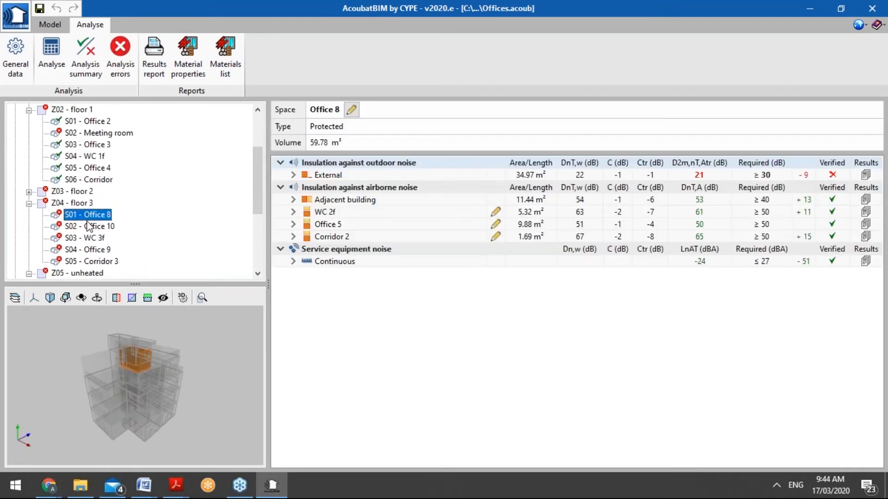
left_click(865, 262)
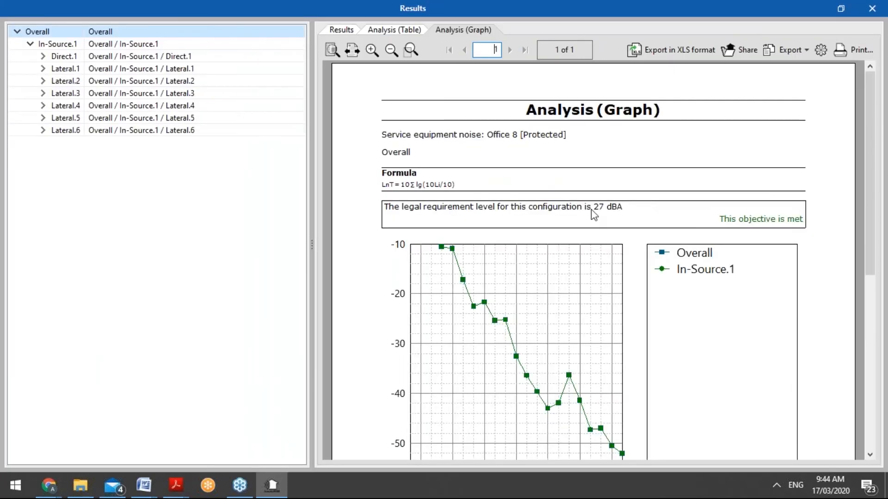
Review the analysis graphs of the direct and lateral transmission paths, ending with Lateral.6, and close the detailed results
left_click(60, 56)
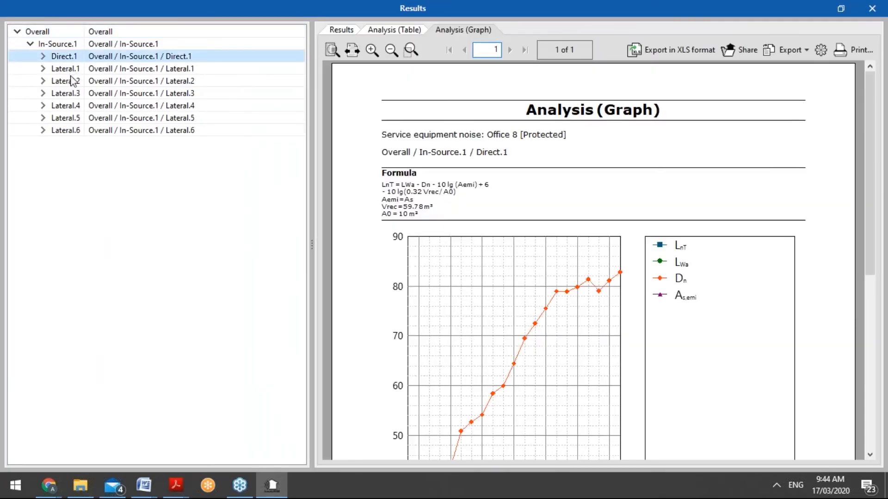
key("Down")
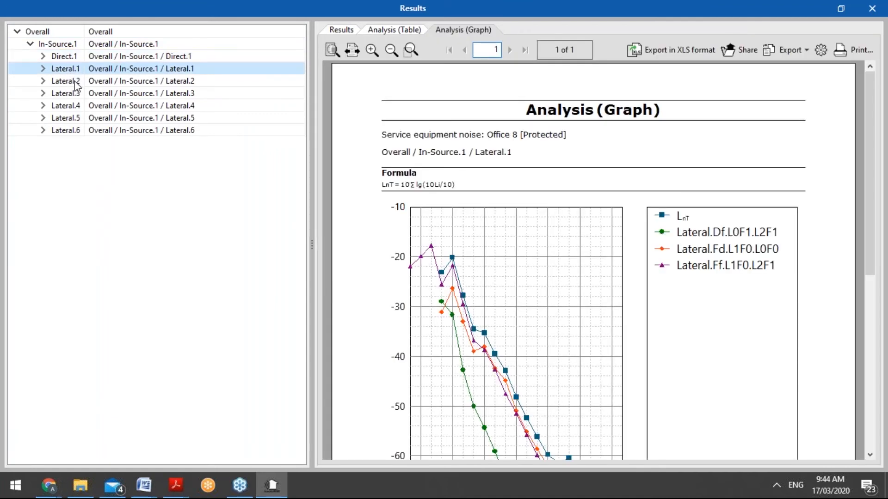
key("Down")
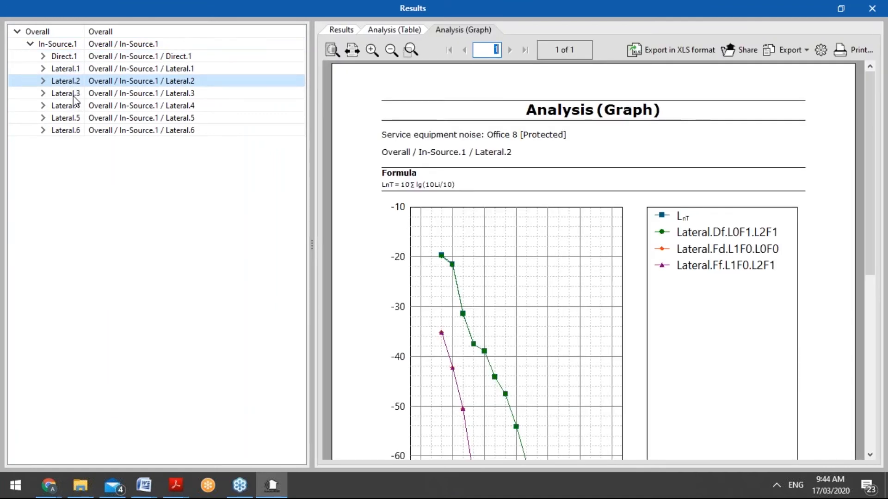
key("Down")
key("Down")
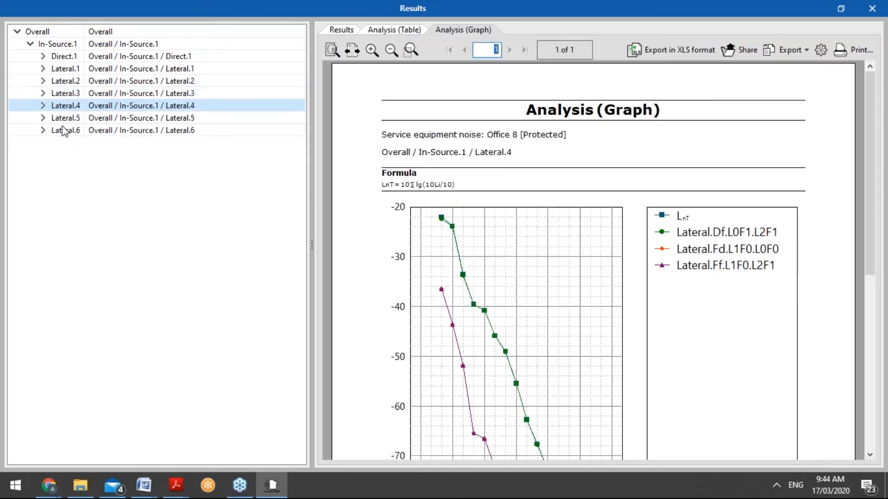
left_click(72, 131)
scroll(479, 289, "down", 1)
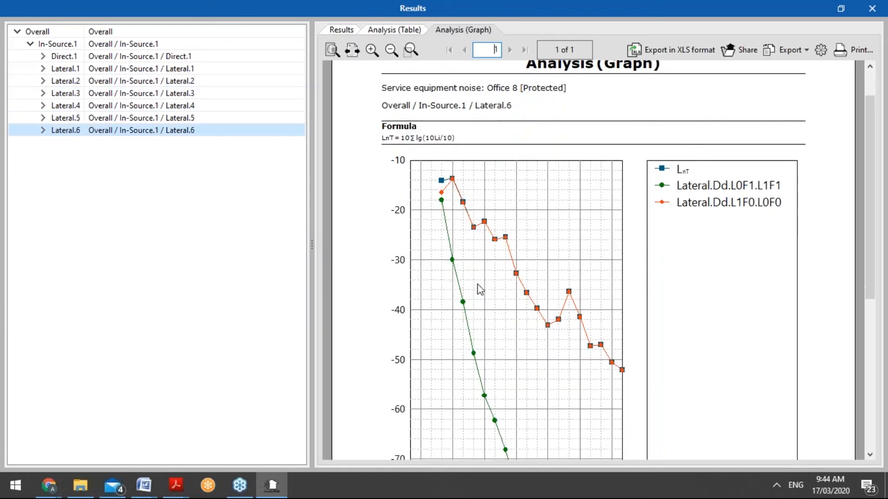
scroll(480, 289, "down", 1)
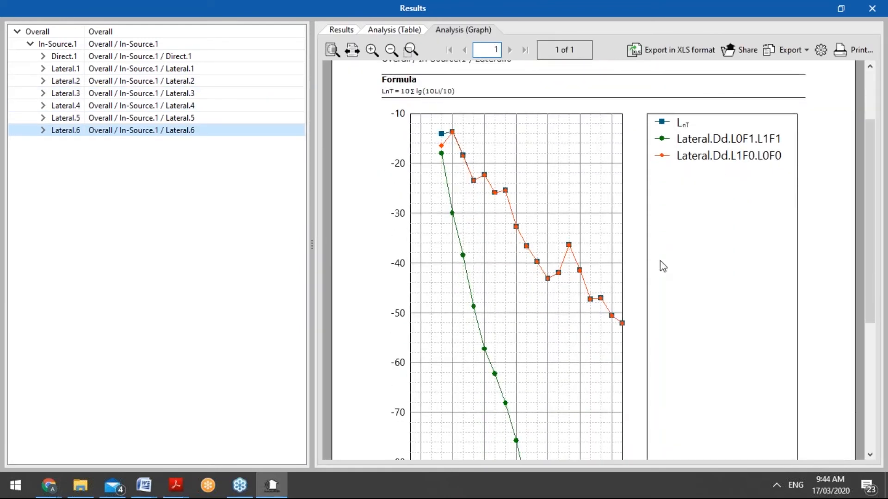
left_click(872, 8)
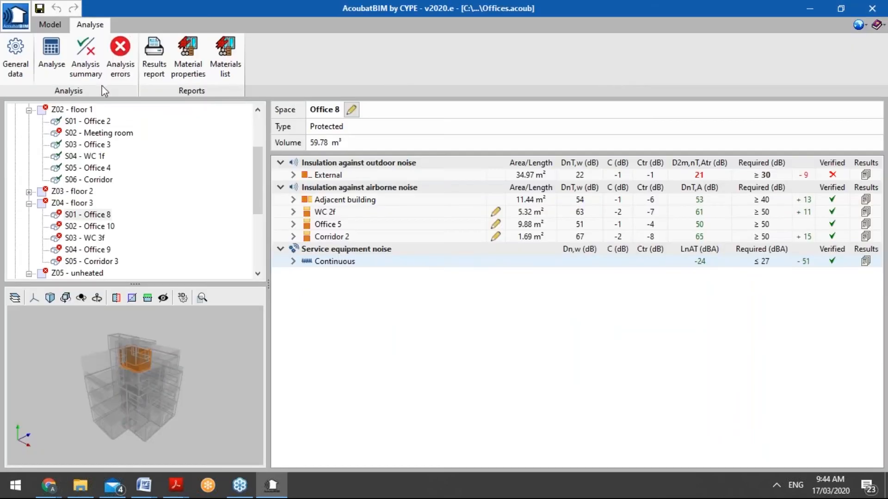
Open the CSTB database for the Floor slab's base element and look at BUERKLE's 200 mm pre-cast concrete wall
left_click(60, 22)
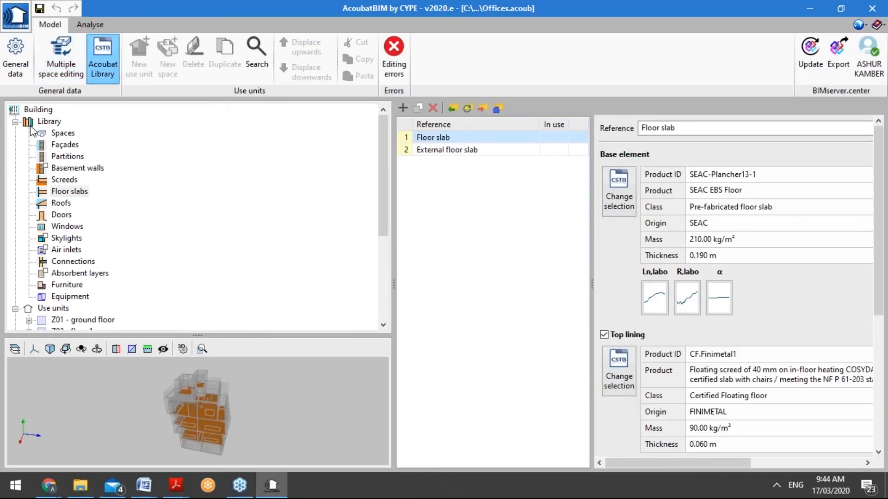
left_click(617, 196)
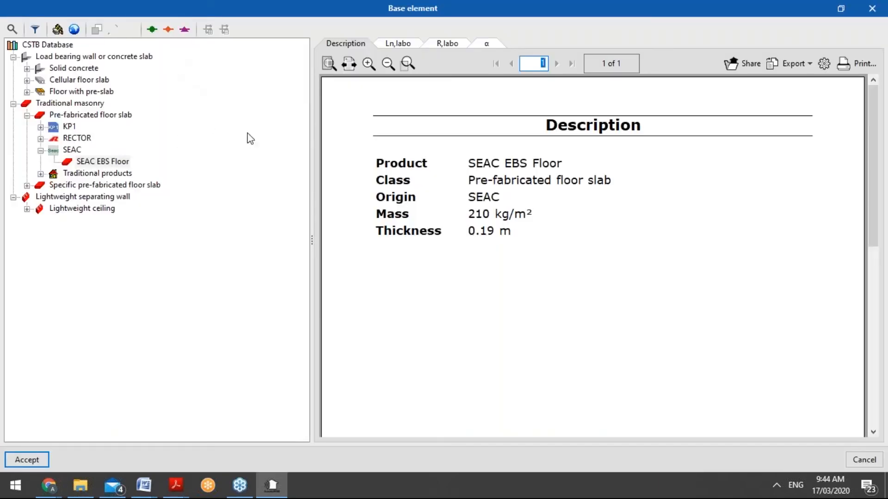
scroll(424, 235, "down", 3)
left_click(59, 68)
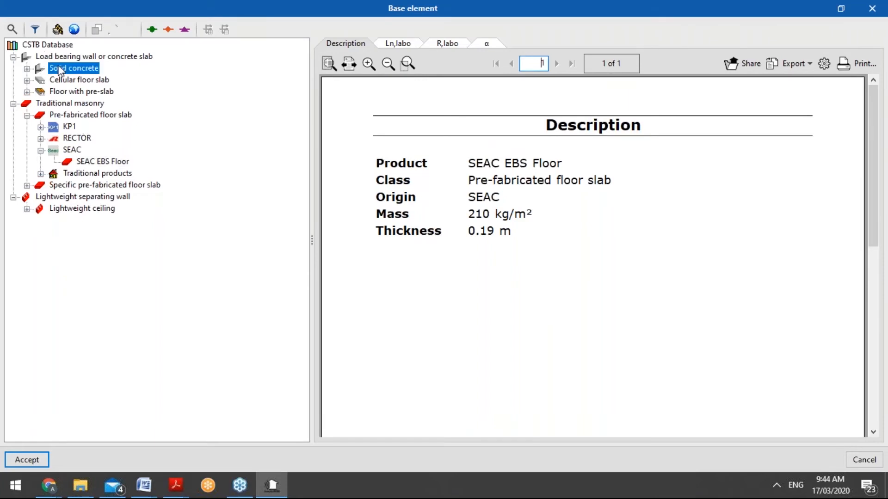
double_click(74, 80)
left_click(93, 93)
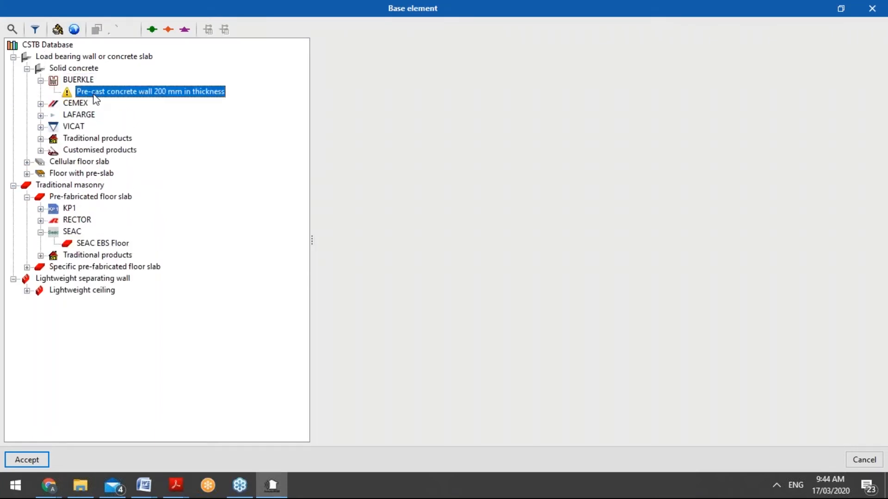
Look at the CEMEX and VICAT solid concrete walls, and close the database without changing the floor slab's product
left_click(84, 104)
double_click(84, 104)
left_click(85, 115)
double_click(74, 137)
left_click(88, 150)
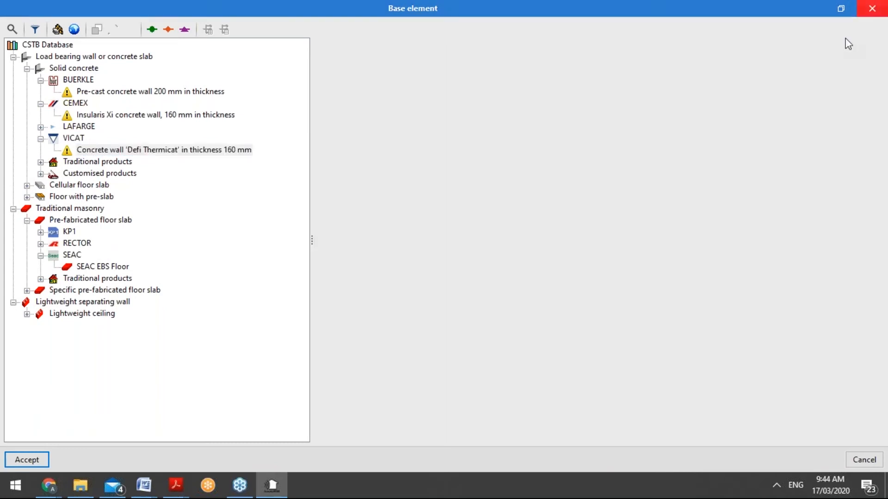
left_click(872, 8)
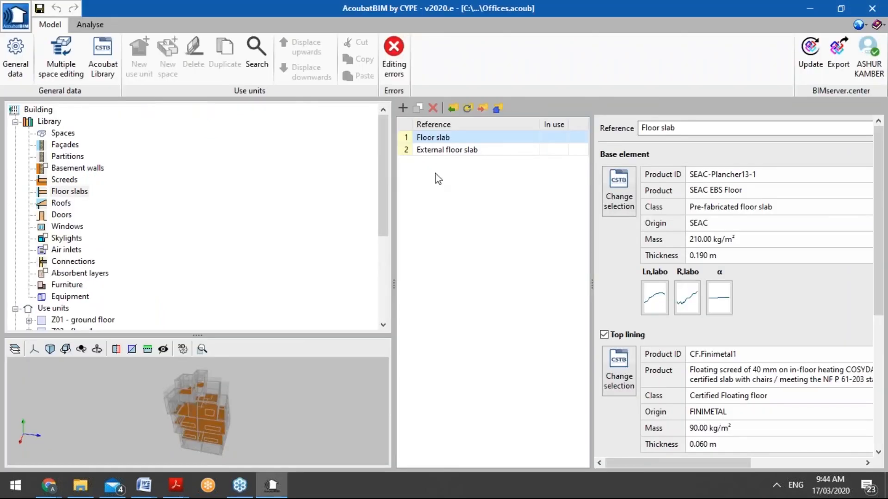
Open the CSTB database for the Simple partition's base element and examine the FERMACELL 160/90 wall's R,labo curve
left_click(68, 157)
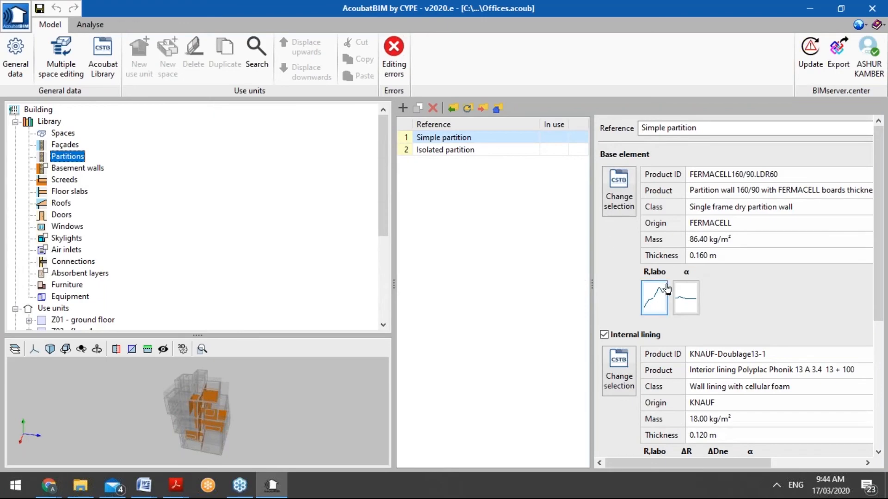
left_click(628, 198)
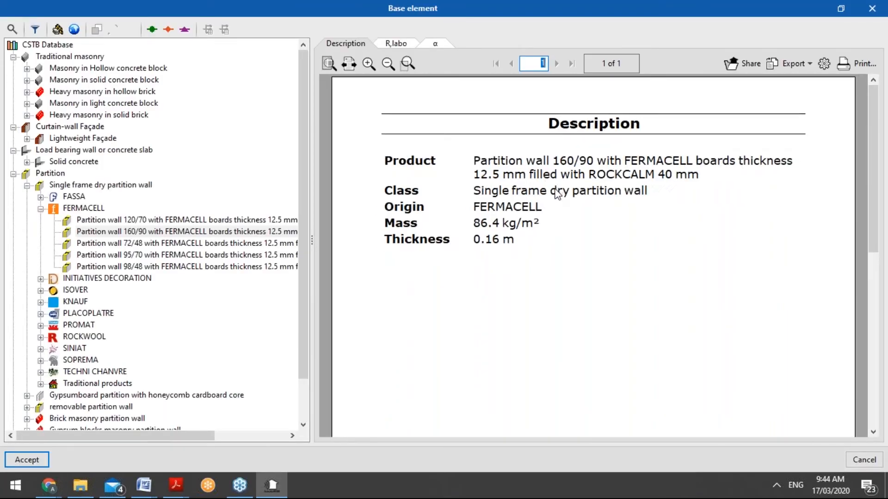
scroll(558, 194, "down", 3)
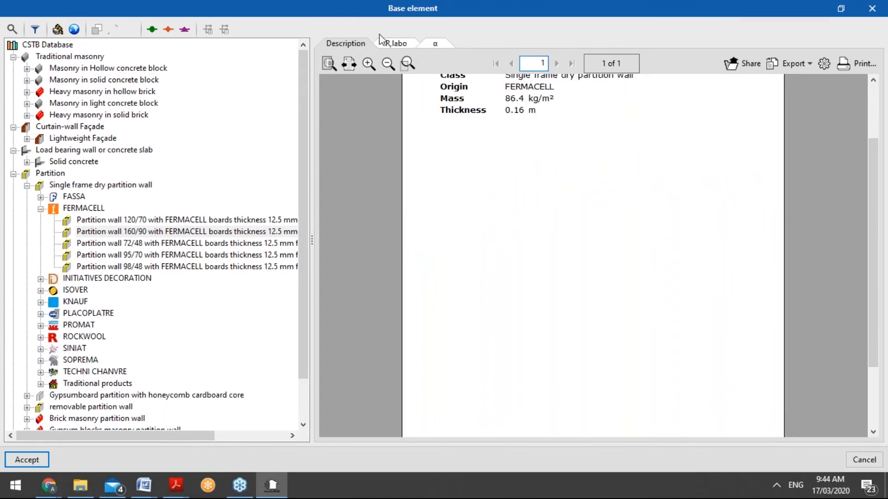
left_click(394, 43)
scroll(529, 171, "down", 3)
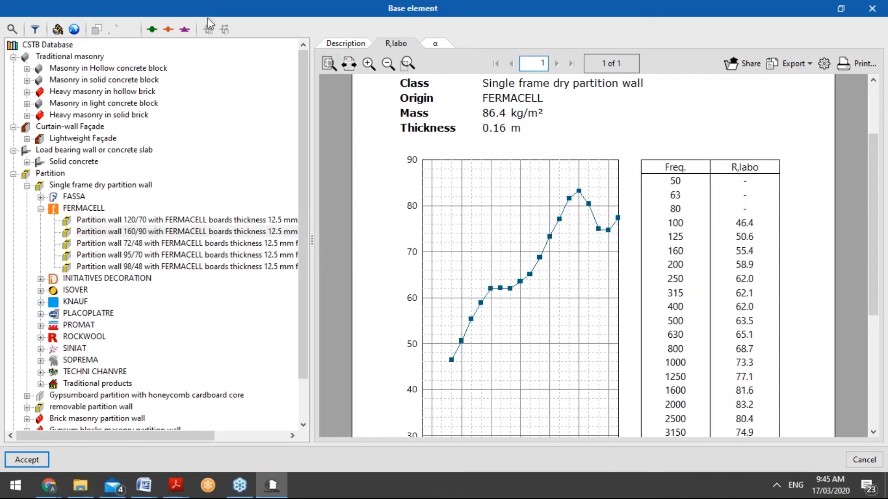
Add the FERMACELL 160/90 and 72/48 partition walls as comparison products in the sound reduction index graph
left_click(152, 31)
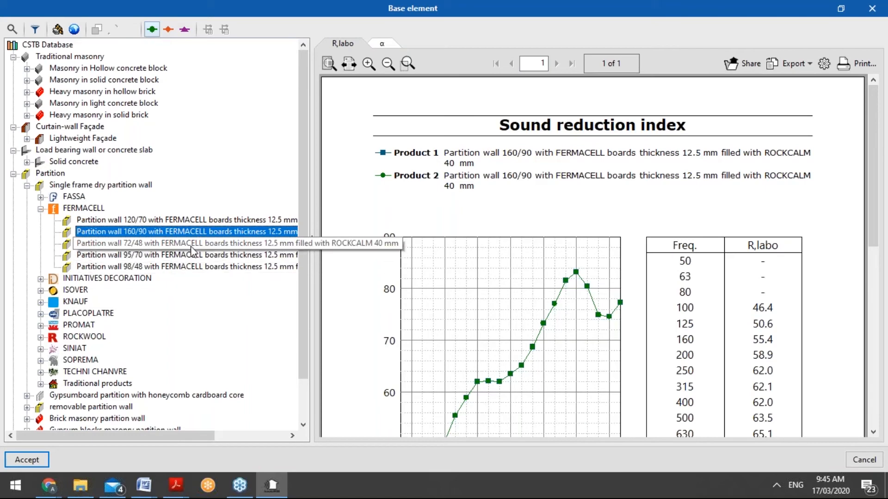
left_click(191, 247)
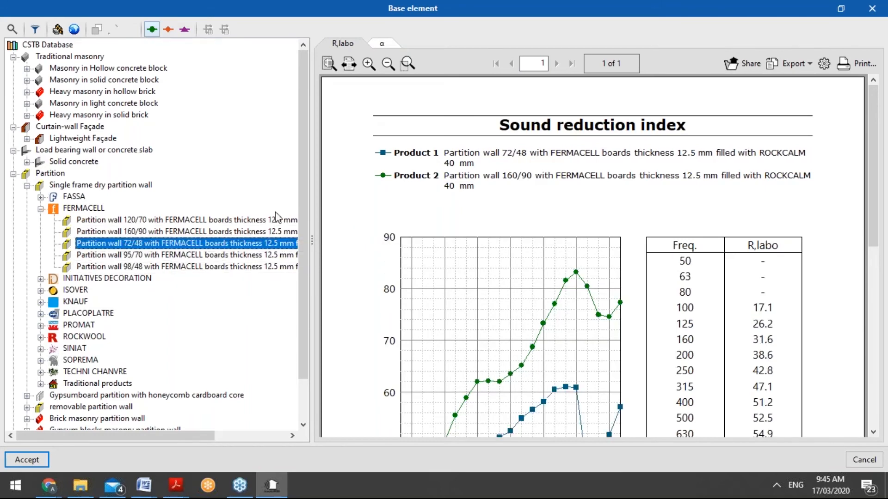
left_click(168, 30)
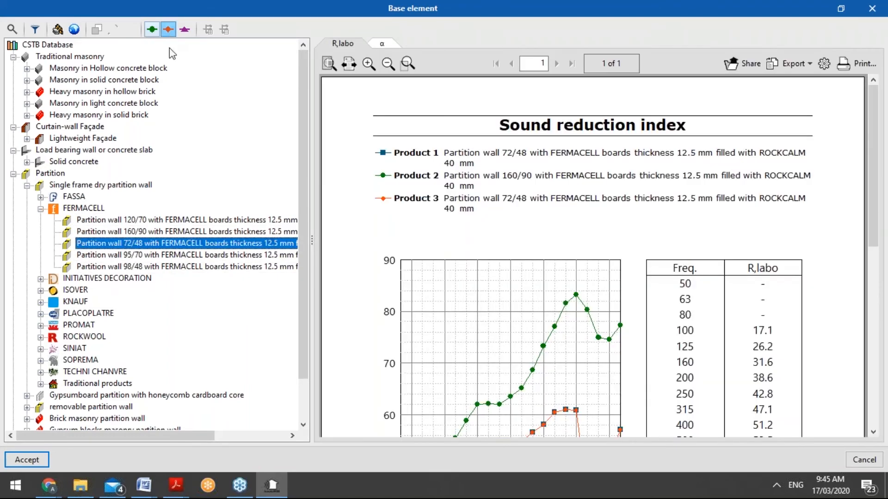
scroll(515, 252, "down", 3)
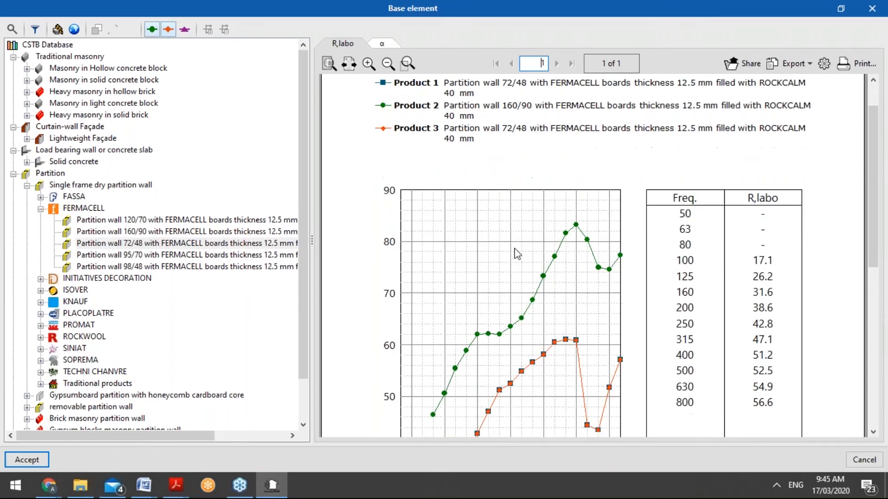
Add the FERMACELL 95/70 partition wall as the purple comparison product and examine the overlaid R,labo curves
left_click(209, 254)
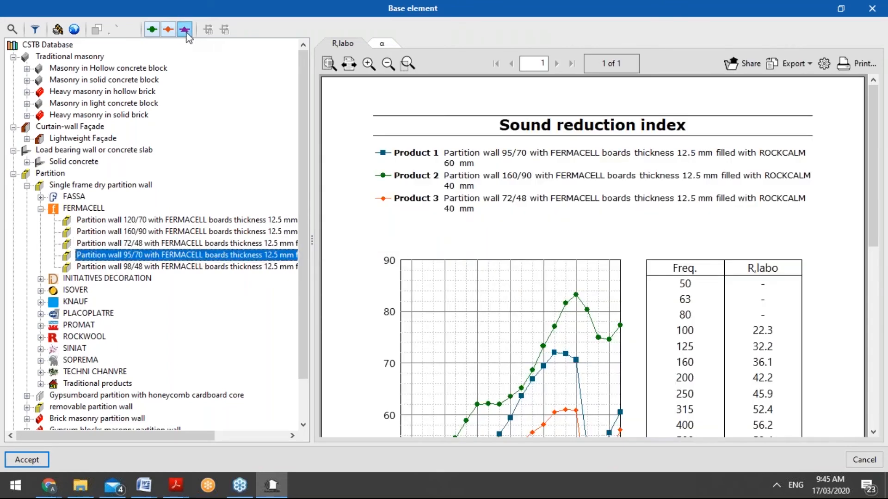
left_click(187, 33)
scroll(526, 287, "down", 3)
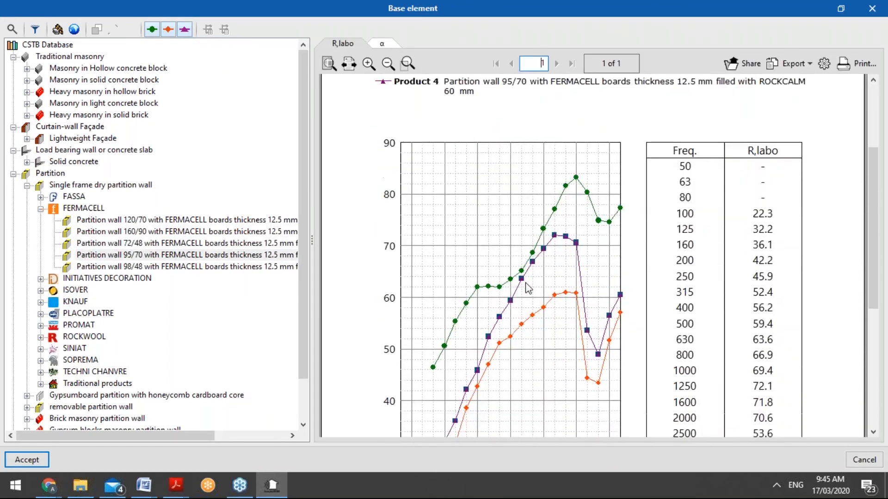
scroll(527, 287, "down", 1)
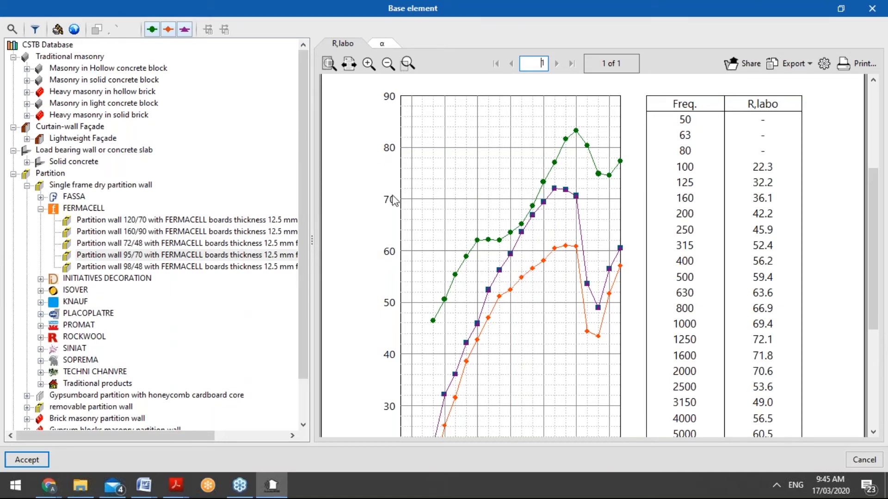
scroll(394, 200, "up", 2)
scroll(394, 200, "down", 5)
scroll(393, 200, "up", 3)
scroll(370, 219, "up", 3)
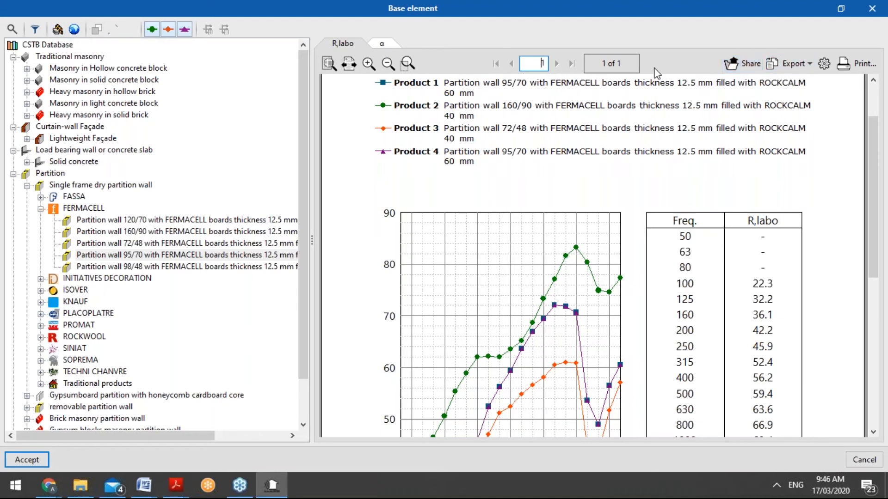
Look at the comparison sheet's sharing, export format and page setup options without changing anything
left_click(737, 59)
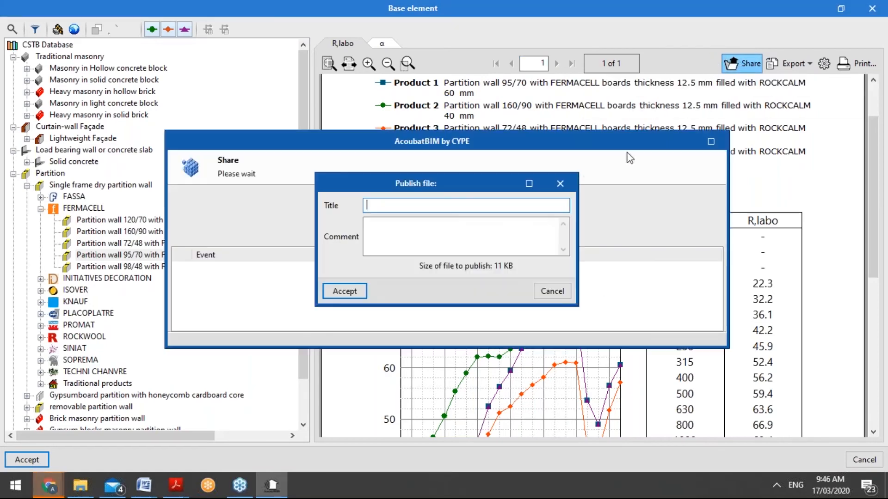
key("Escape")
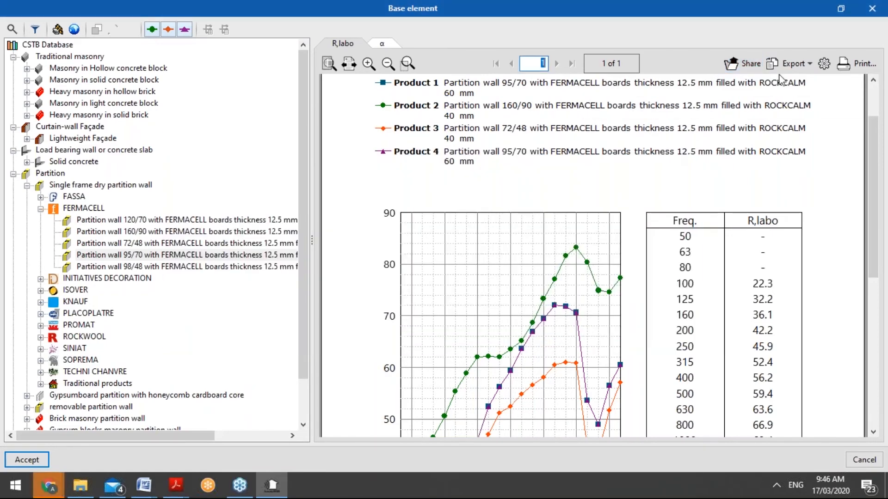
left_click(791, 64)
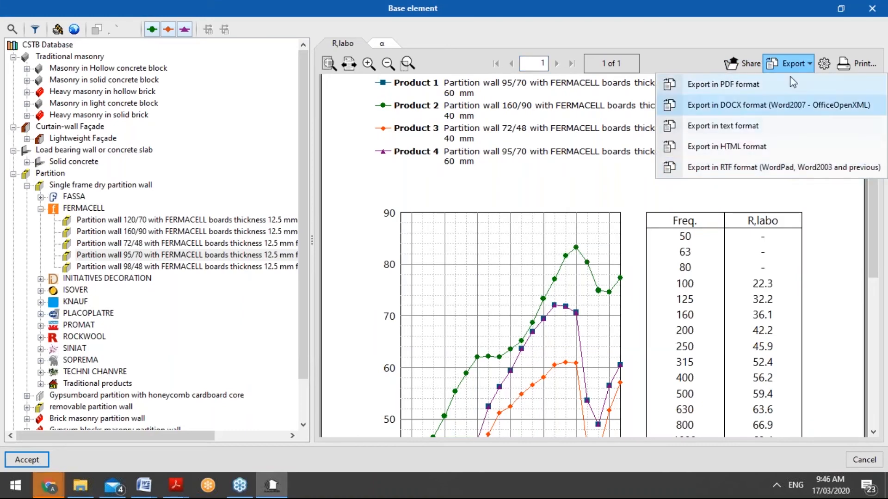
left_click(791, 63)
left_click(824, 64)
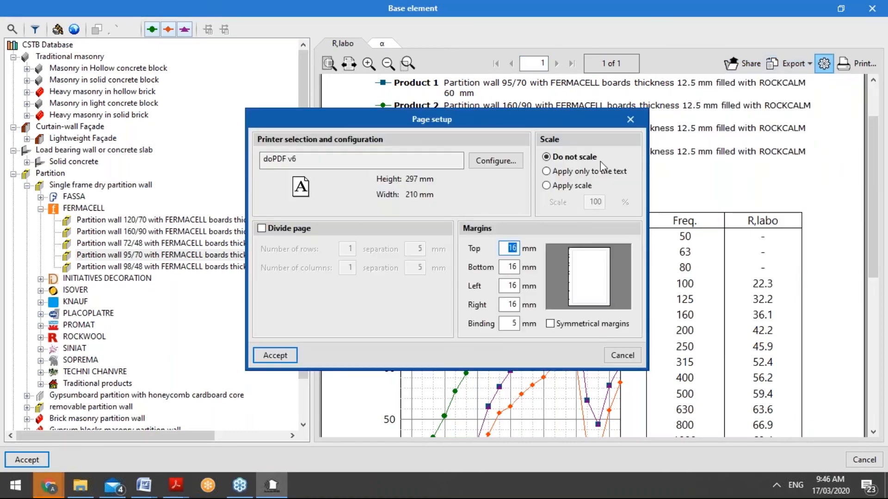
left_click(628, 120)
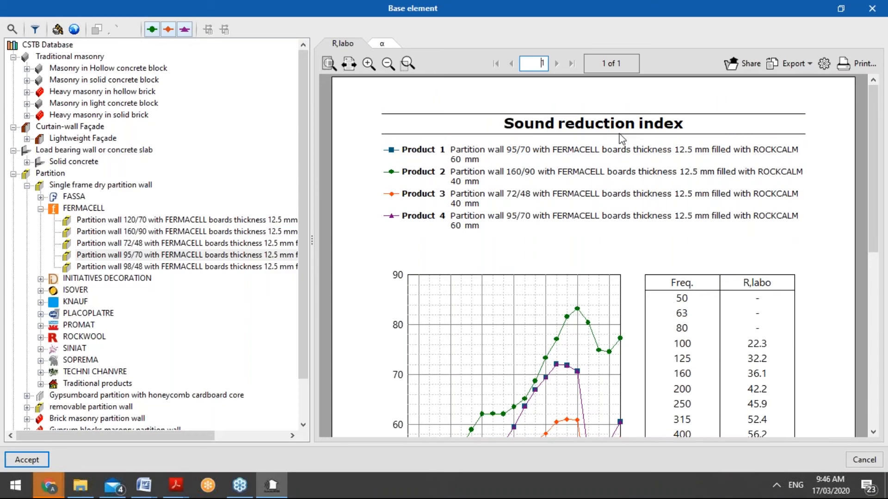
Close the CSTB database and look through the building's use units and spaces in the analysis results
left_click(872, 9)
left_click(88, 24)
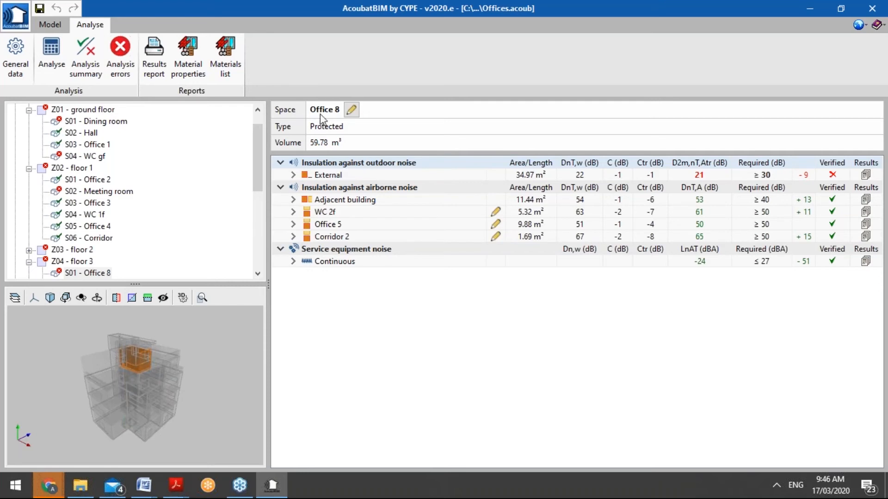
scroll(231, 139, "down", 6)
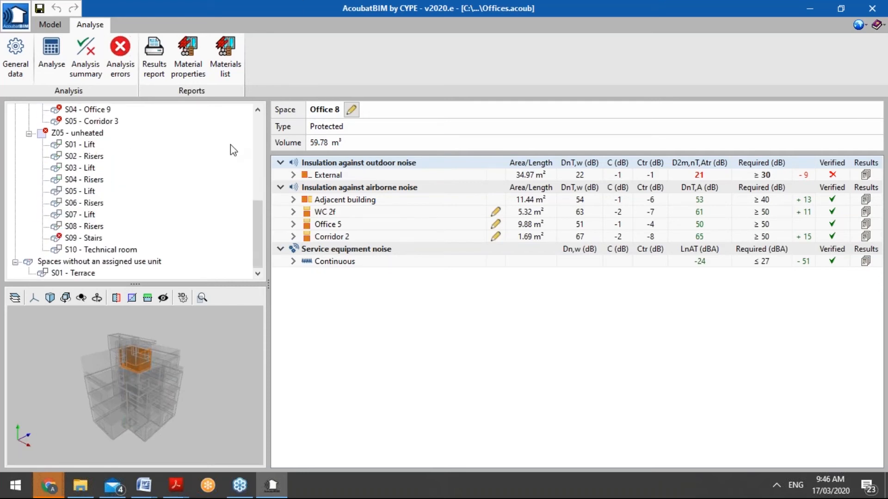
scroll(209, 153, "up", 3)
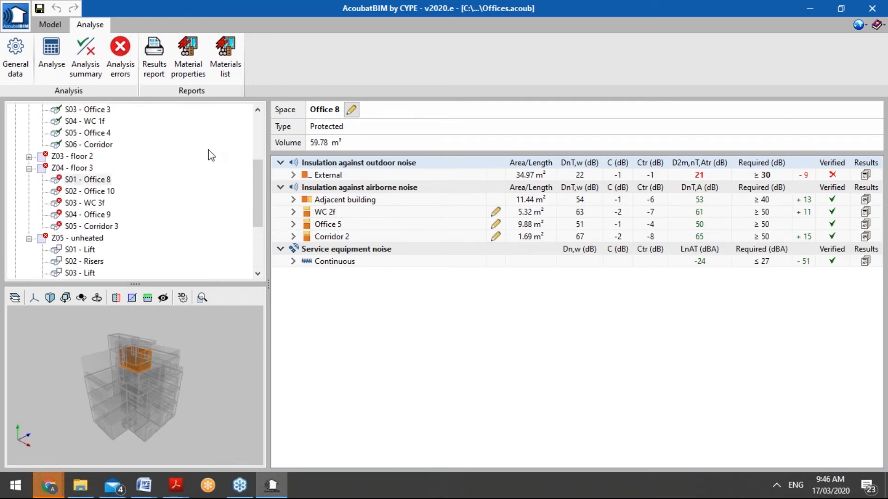
scroll(210, 153, "up", 2)
scroll(176, 162, "up", 2)
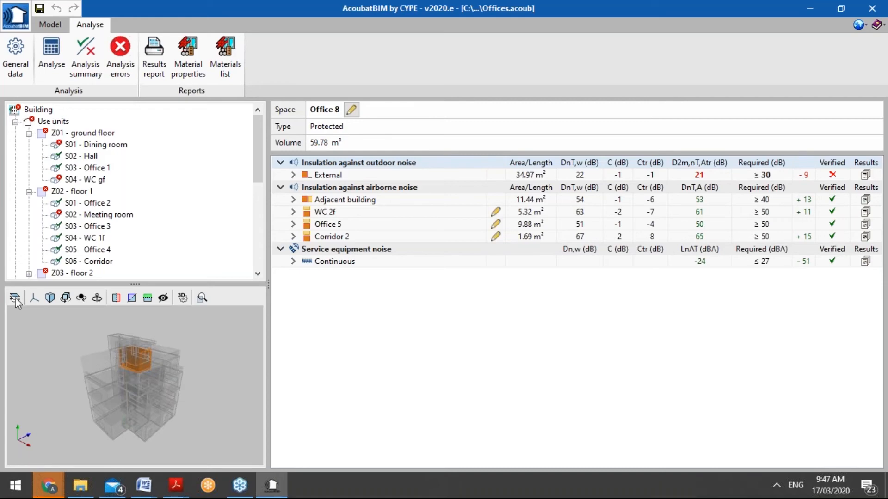
Switch to Chrome, look at the Open BIM workflow diagram on the CYPE page, and return to AcoubatBIM
left_click(46, 493)
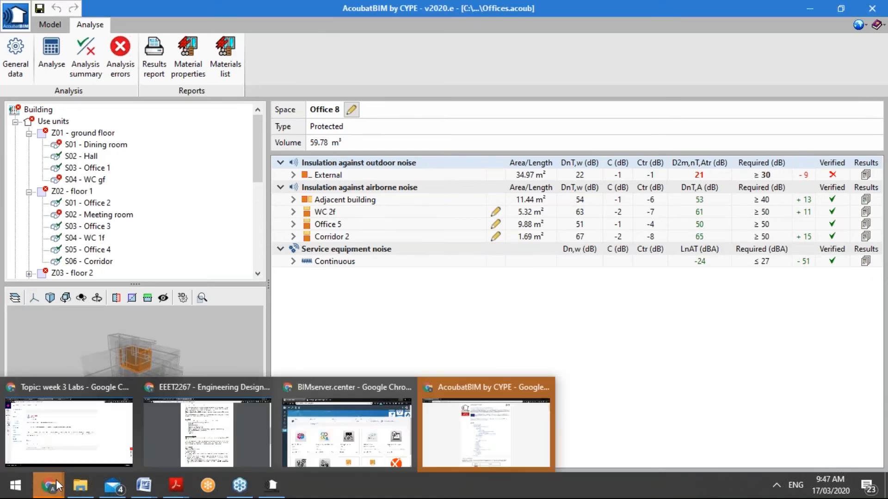
left_click(400, 436)
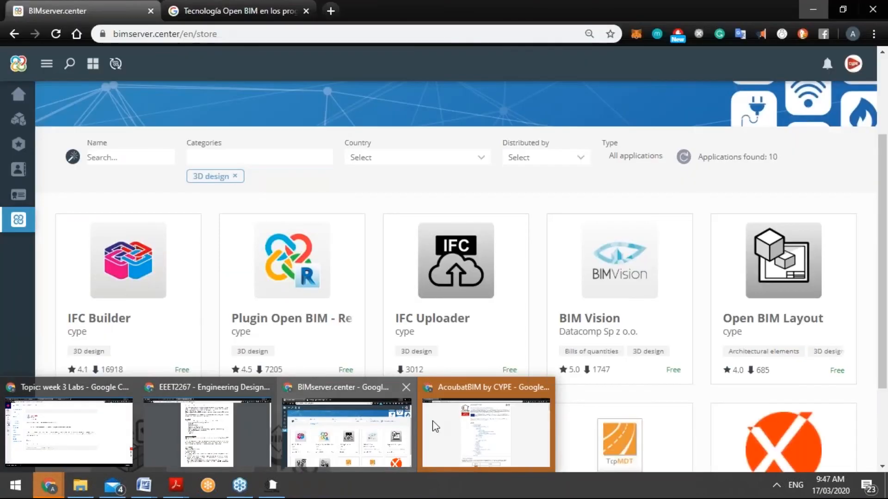
left_click(239, 11)
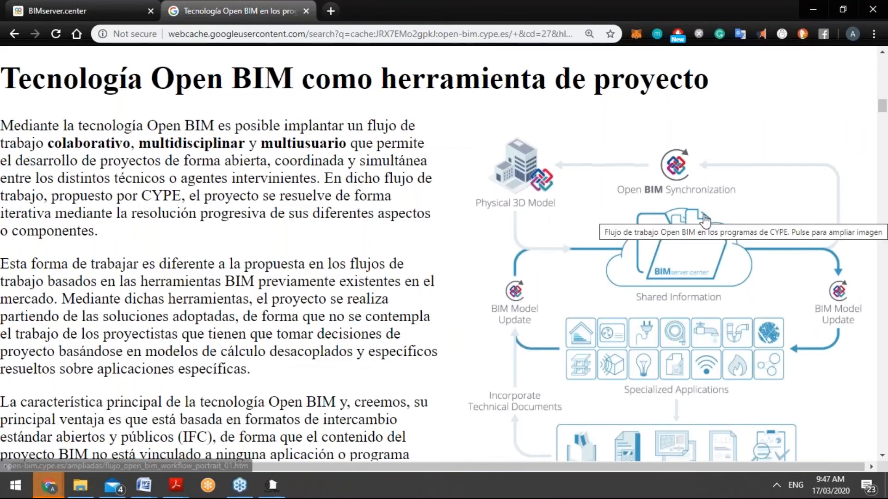
scroll(704, 220, "down", 1)
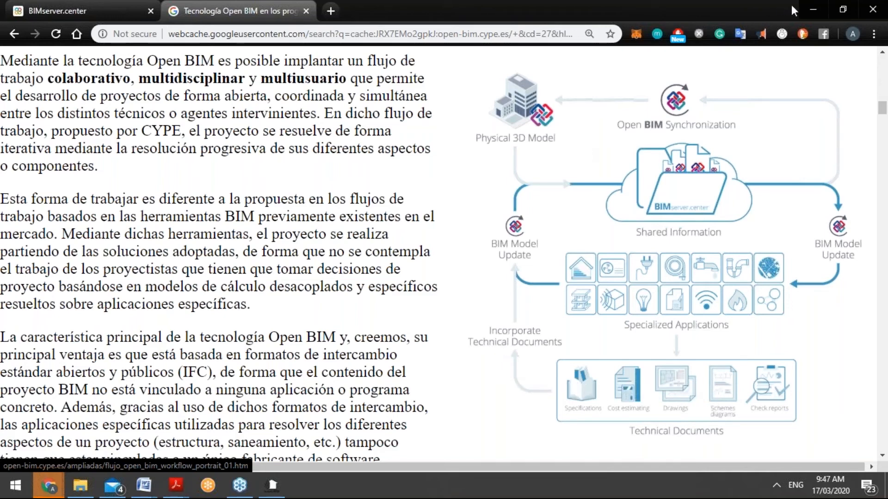
left_click(808, 4)
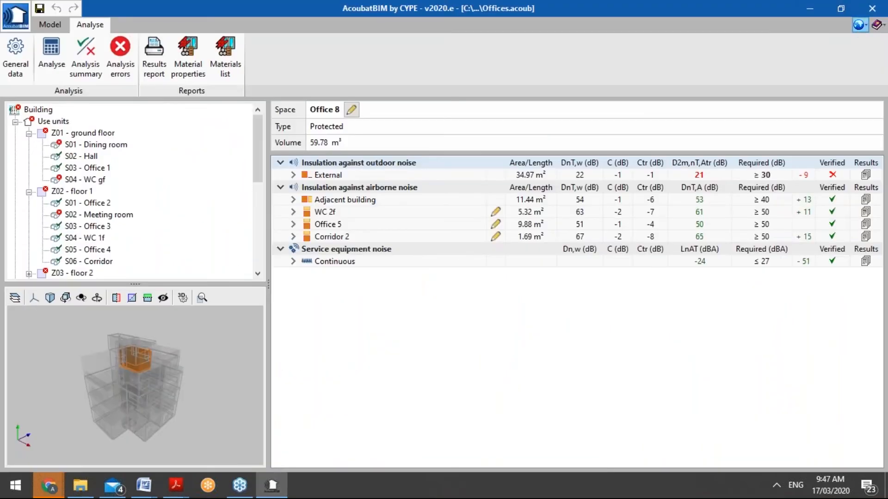
Look through the program's general configuration options without changing any of them
left_click(859, 25)
left_click(860, 26)
left_click(860, 26)
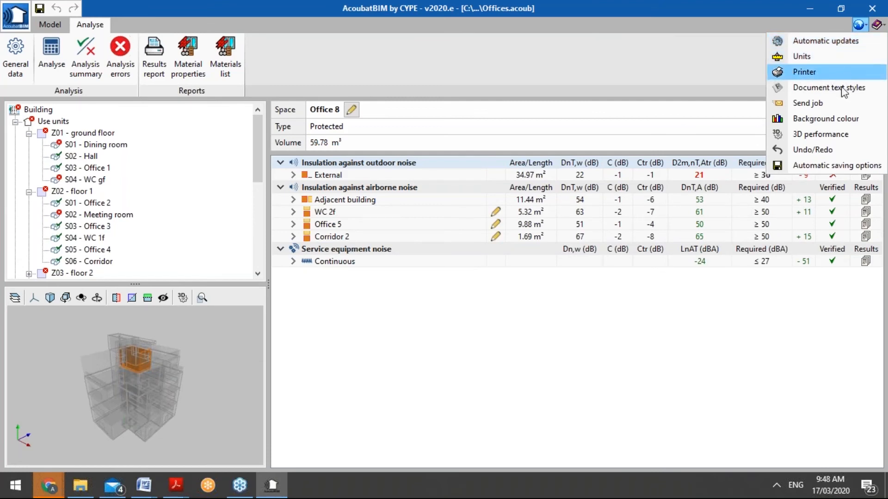
left_click(827, 119)
left_click(484, 216)
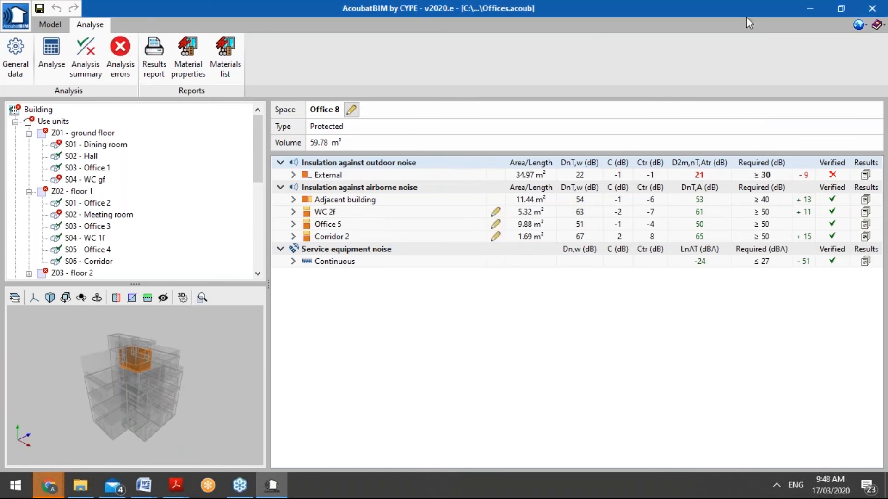
left_click(860, 26)
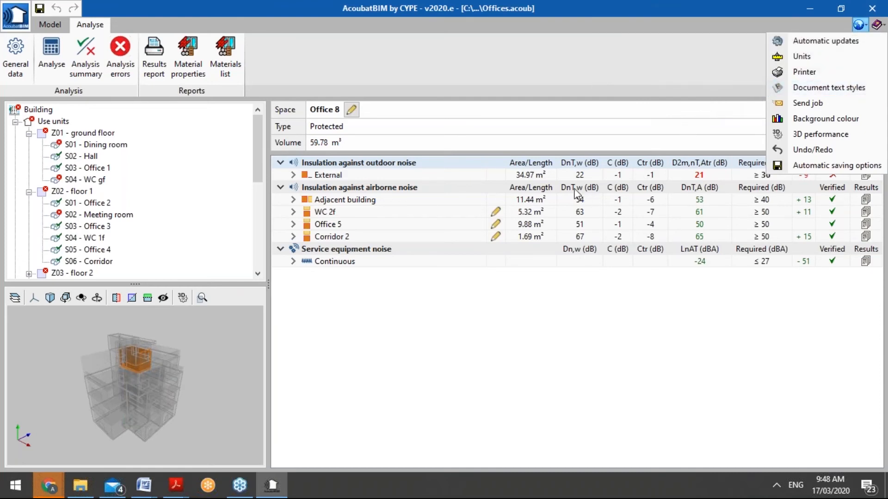
View the Material properties report and close it
left_click(257, 137)
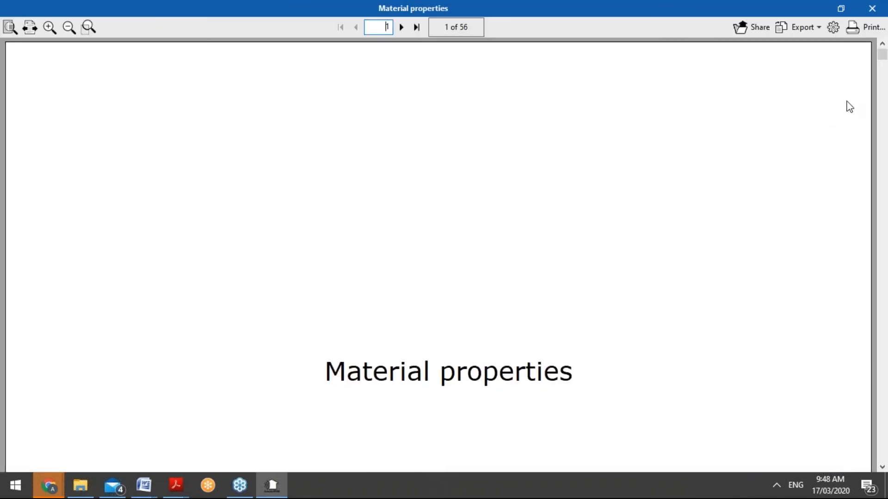
left_click(884, 5)
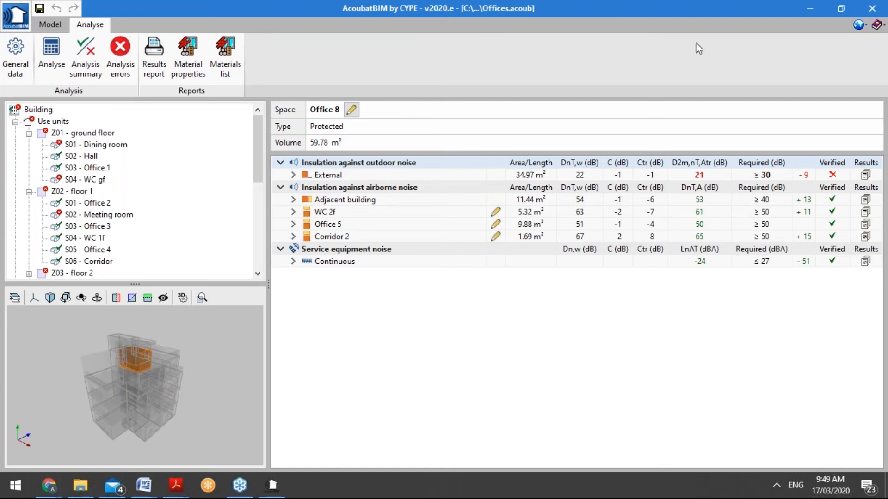
Open the model library's Roofs and examine Concrete roof 19's base element and lining options
left_click(60, 25)
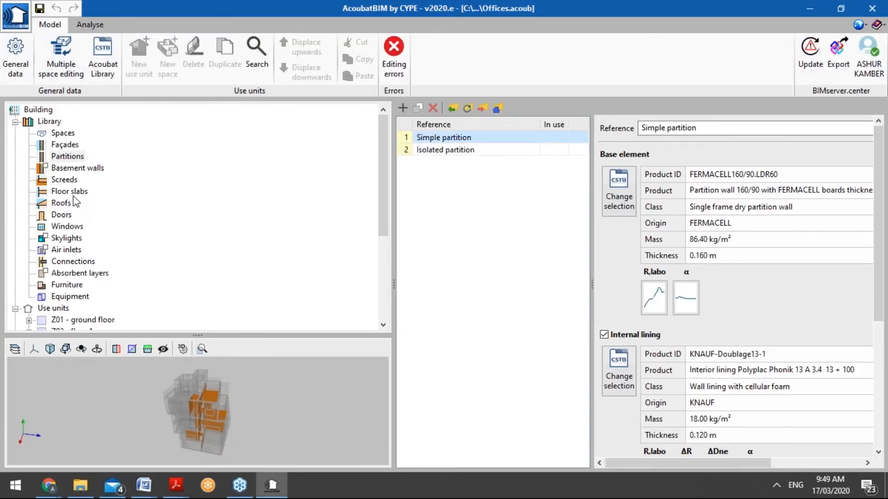
left_click(64, 203)
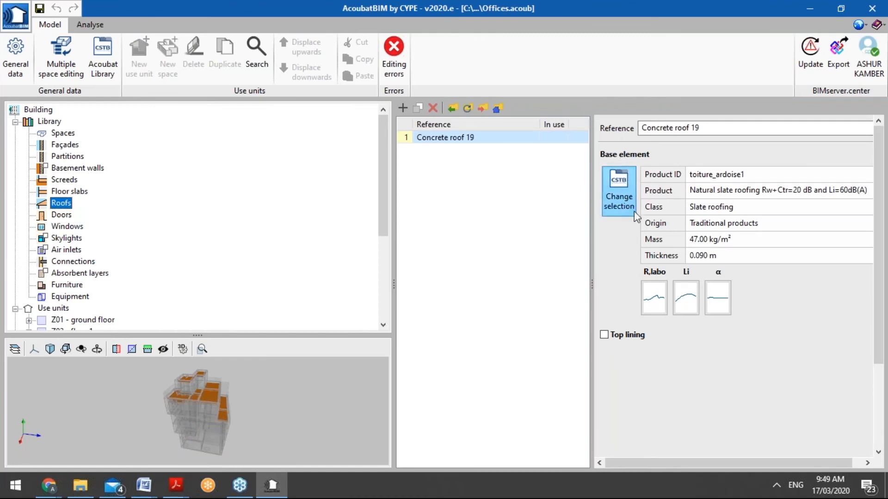
scroll(697, 259, "down", 2)
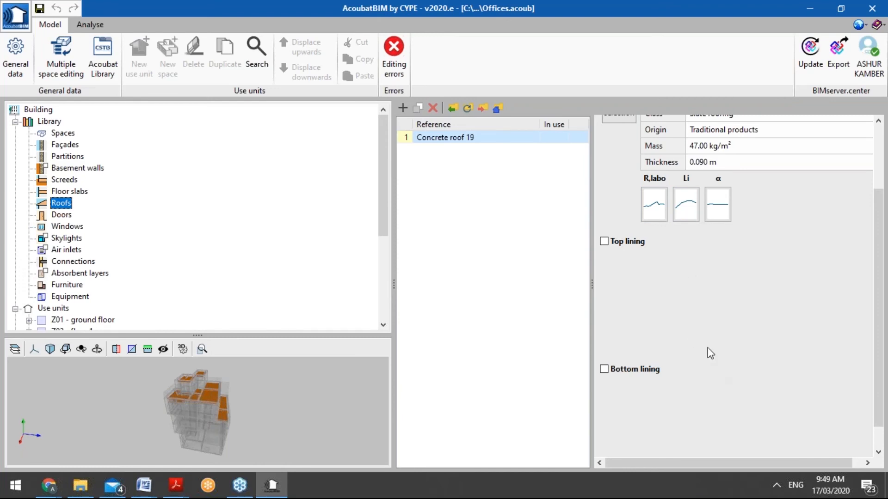
scroll(652, 365, "up", 2)
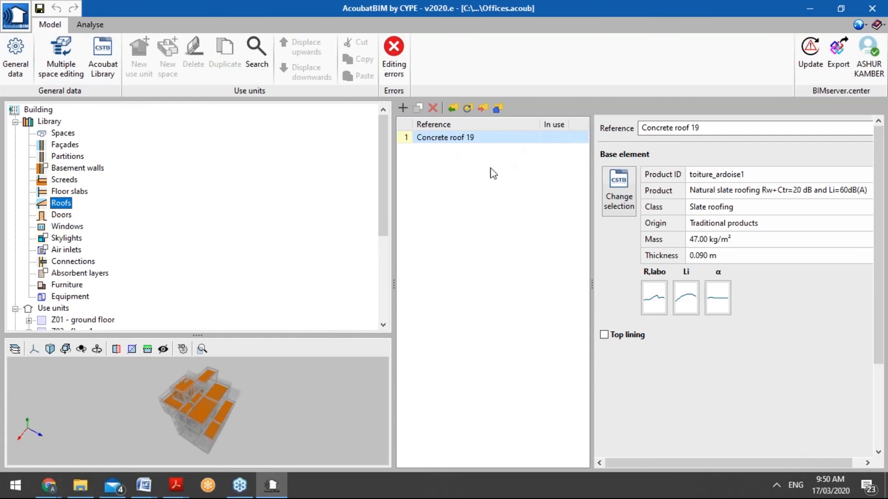
Enlarge the 3D view and examine the building's highlighted roofs from above and from the side
left_click_drag(252, 393, 237, 406)
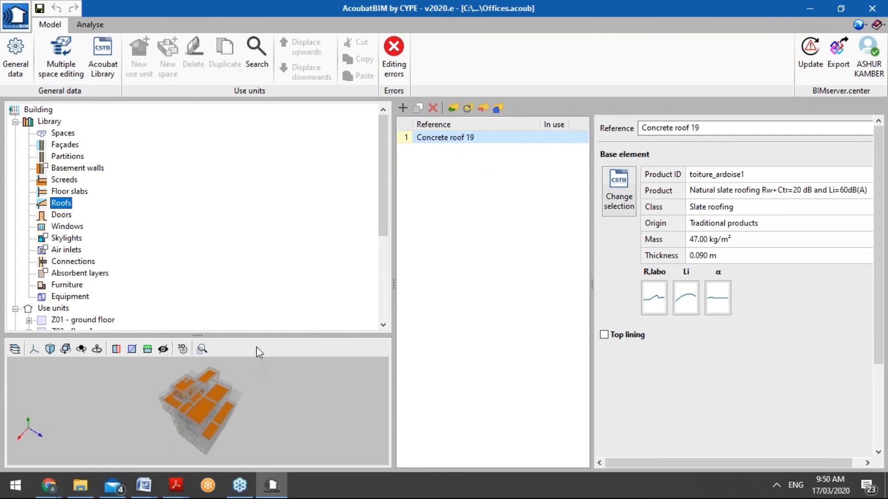
left_click_drag(261, 336, 267, 272)
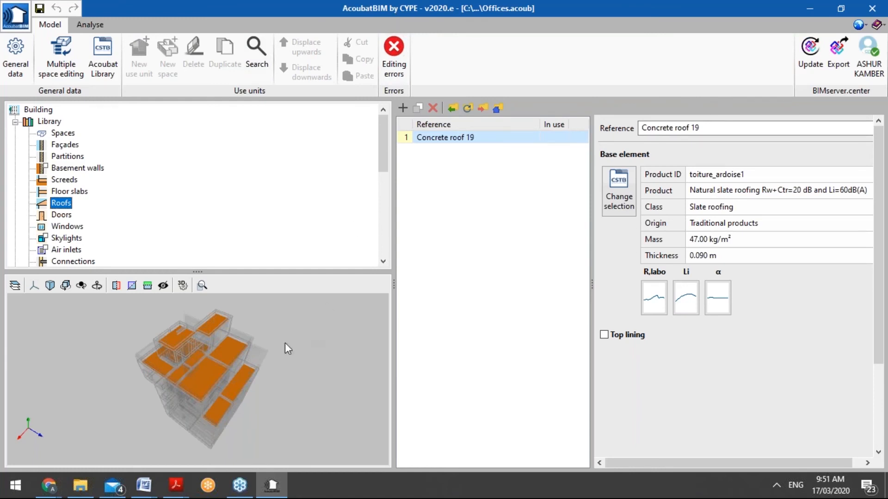
middle_click_drag(243, 365, 244, 383)
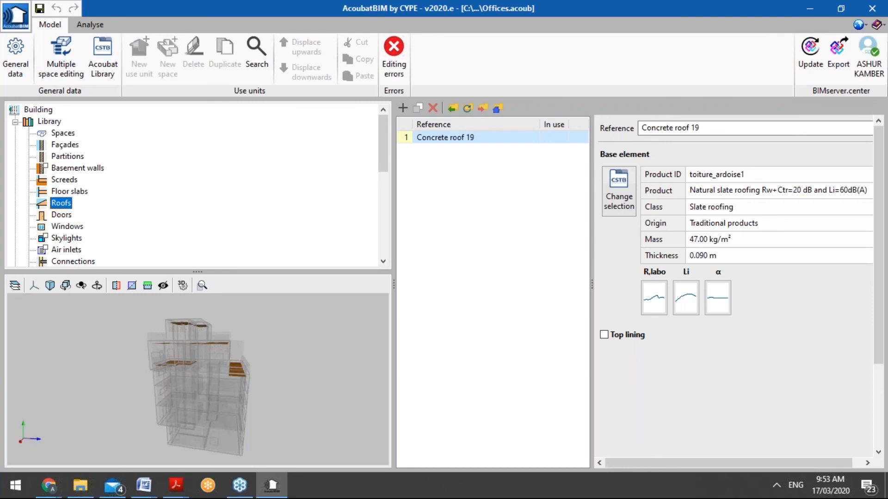
Switch to the BIMserver.center Store in Chrome and search for "acou" with the 3D design category filter removed
left_click(52, 488)
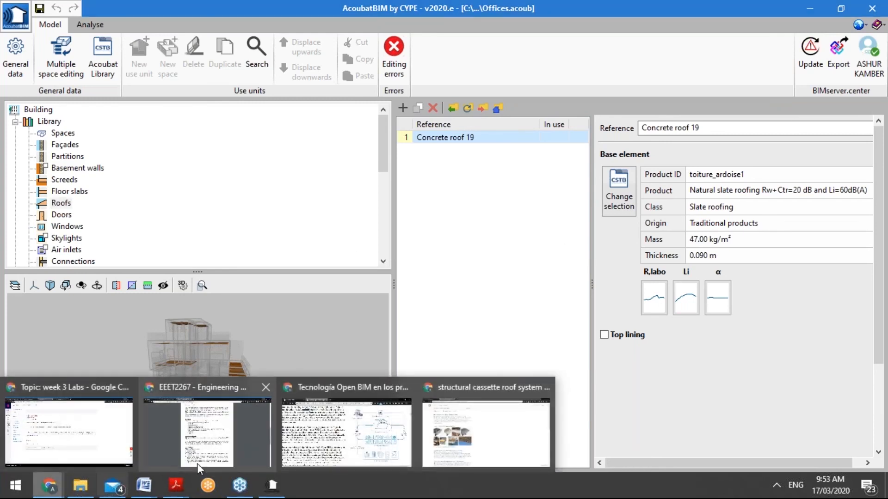
mouse_move(250, 423)
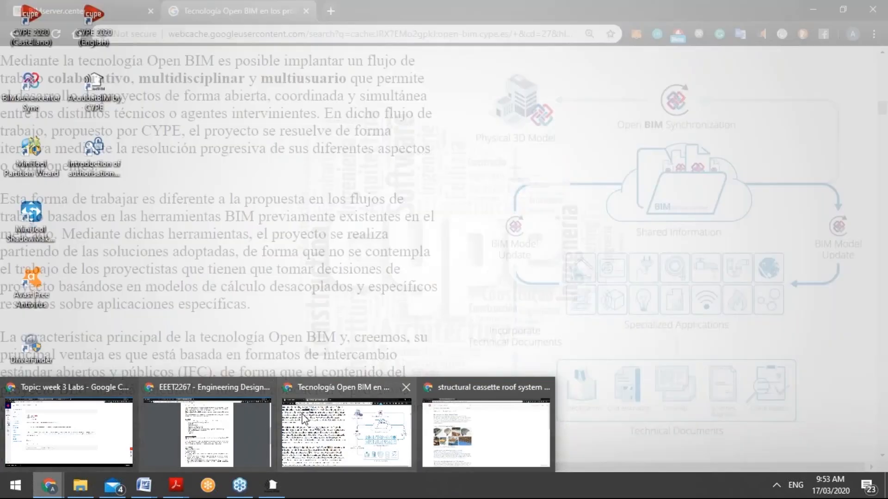
left_click(309, 418)
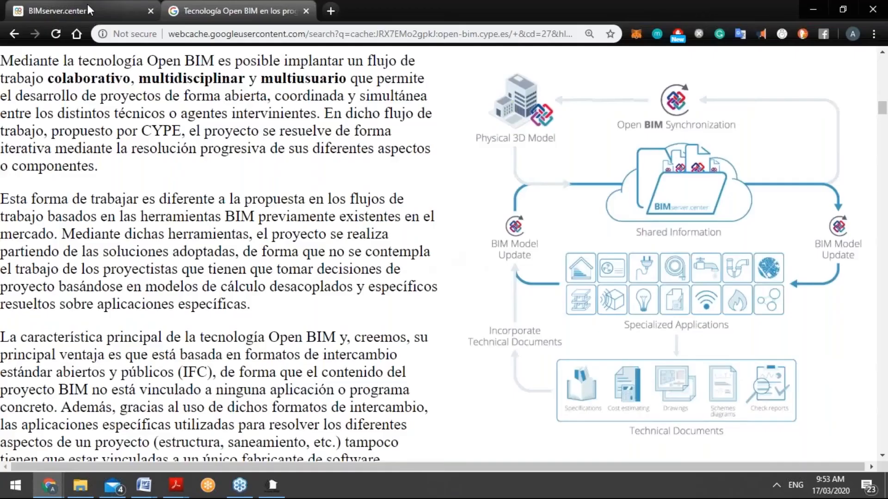
left_click(88, 6)
left_click(127, 157)
type("acou")
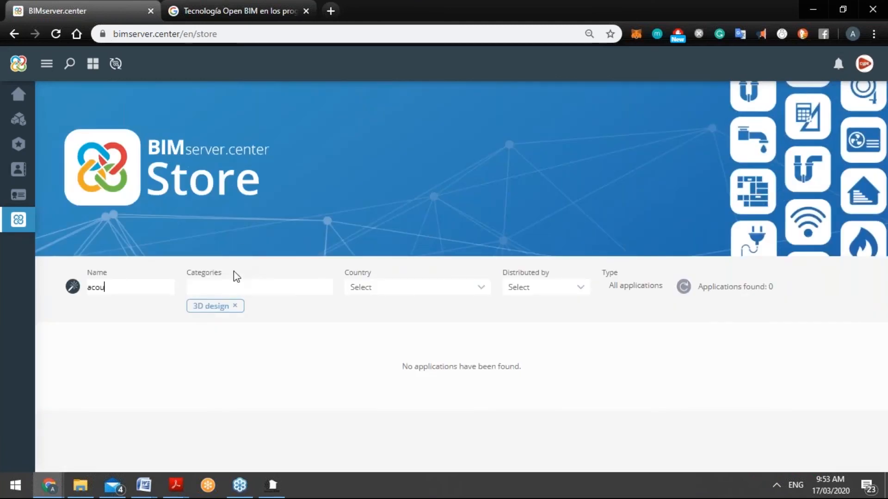
left_click(235, 306)
scroll(282, 285, "down", 1)
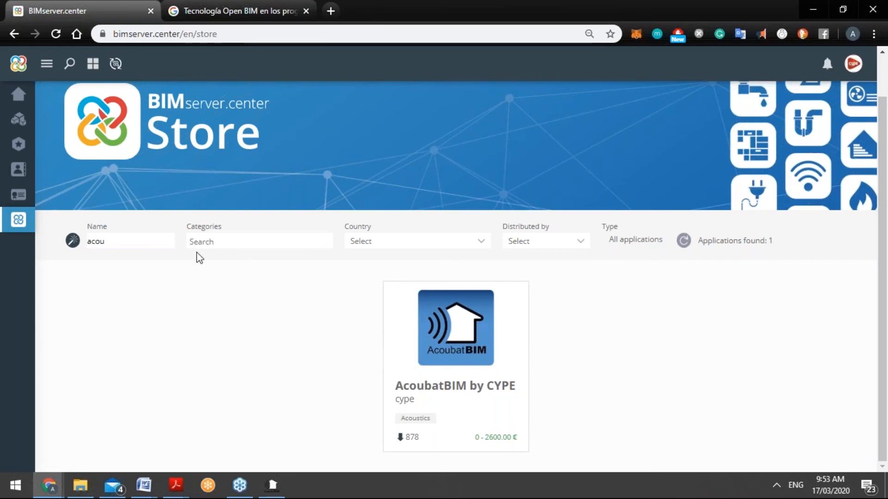
Clear the store's name filter to list all applications and switch back to AcoubatBIM
double_click(149, 237)
key("BackSpace")
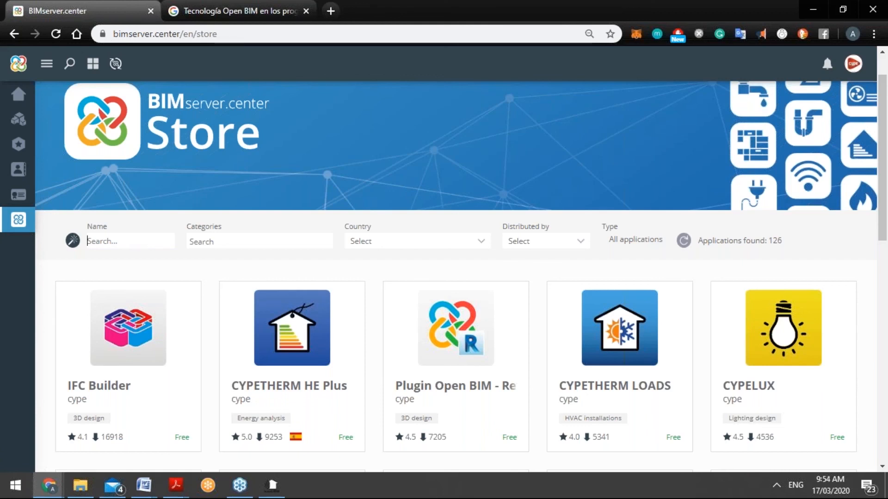
left_click(275, 486)
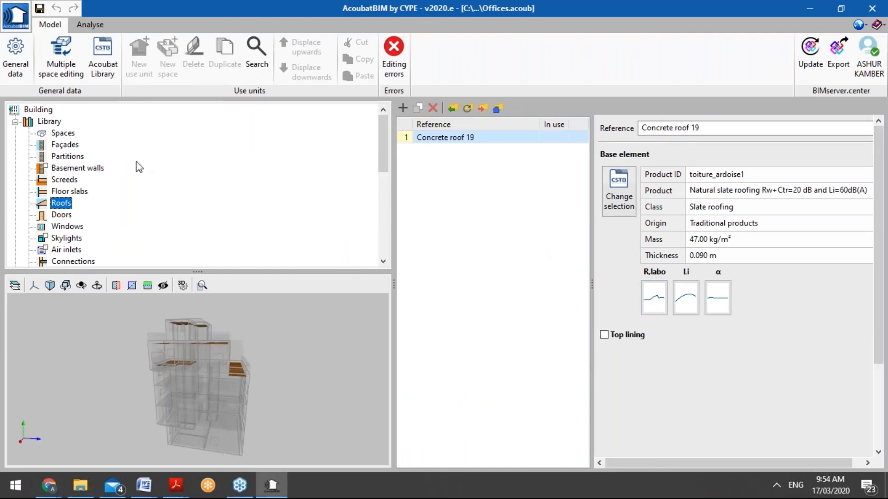
Open the model library's Partitions and examine Simple partition's base element and its internal and external linings
left_click(76, 156)
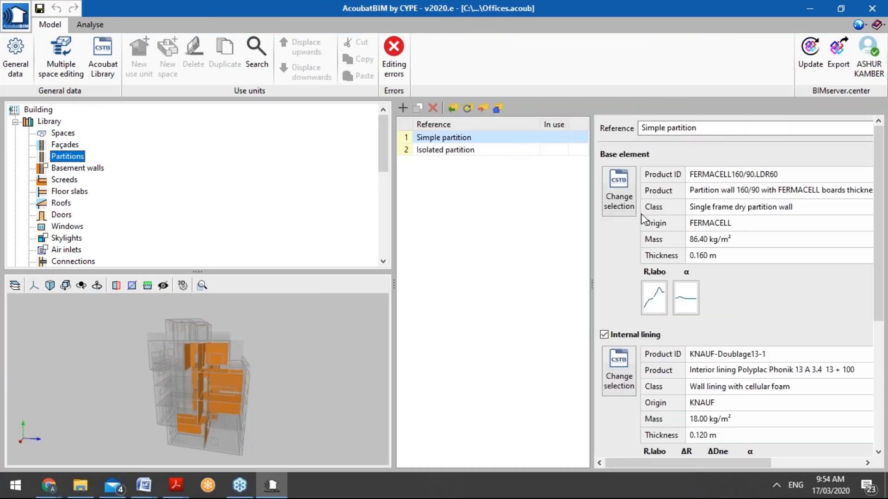
scroll(645, 222, "down", 5)
scroll(654, 277, "down", 2)
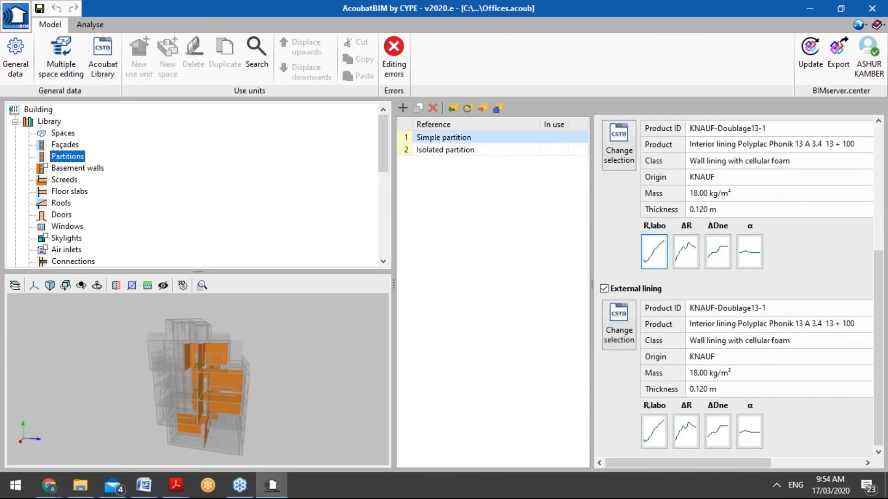
scroll(654, 278, "up", 6)
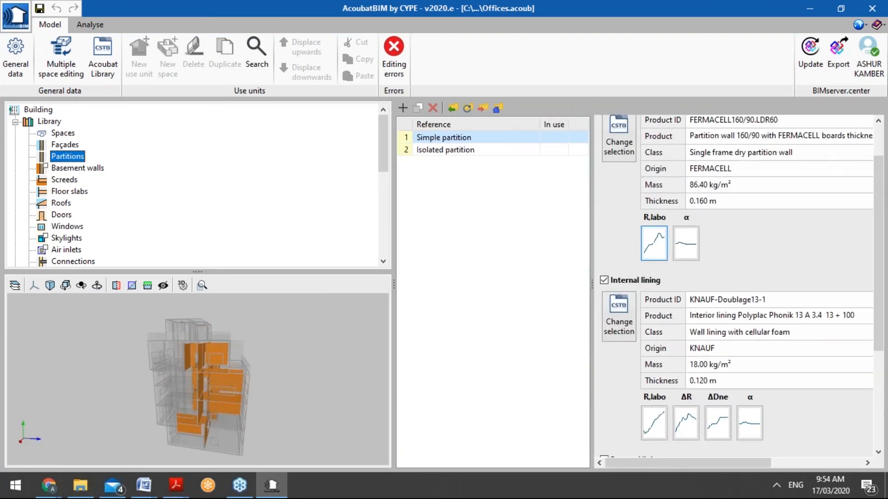
scroll(740, 287, "up", 2)
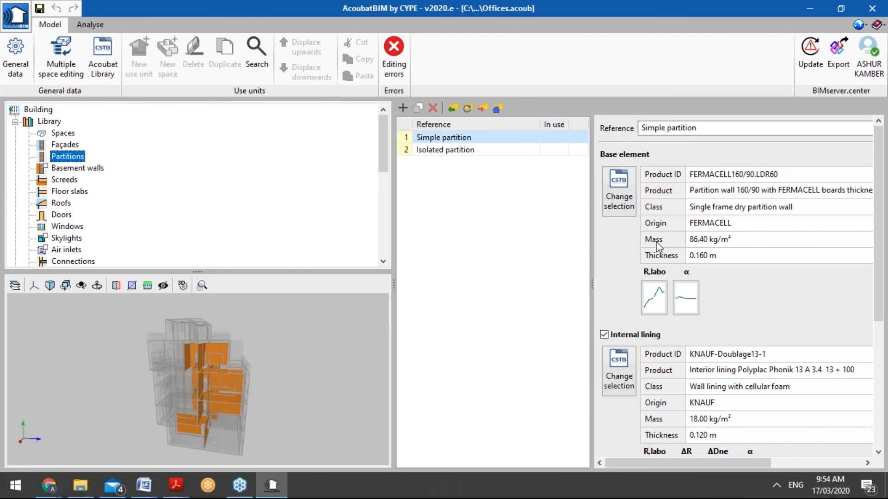
Widen the element properties area by narrowing the library tree, the 3D view and the reference list
left_click_drag(878, 284, 869, 257)
left_click_drag(357, 283, 275, 276)
left_click_drag(592, 284, 519, 284)
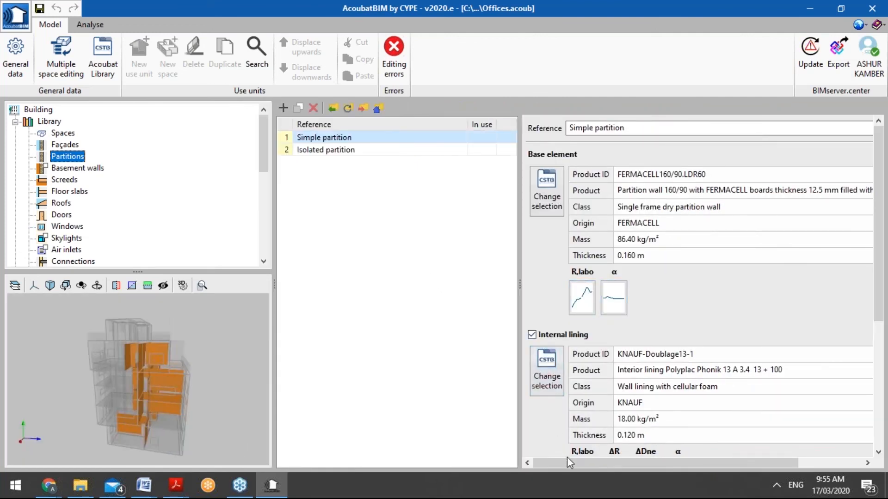
mouse_move(567, 460)
left_mouse_down()
mouse_move(639, 456)
mouse_move(582, 471)
mouse_move(557, 459)
left_mouse_up()
View the CSTB database selections for Simple partition's internal lining and base element without changing them
scroll(584, 291, "down", 5)
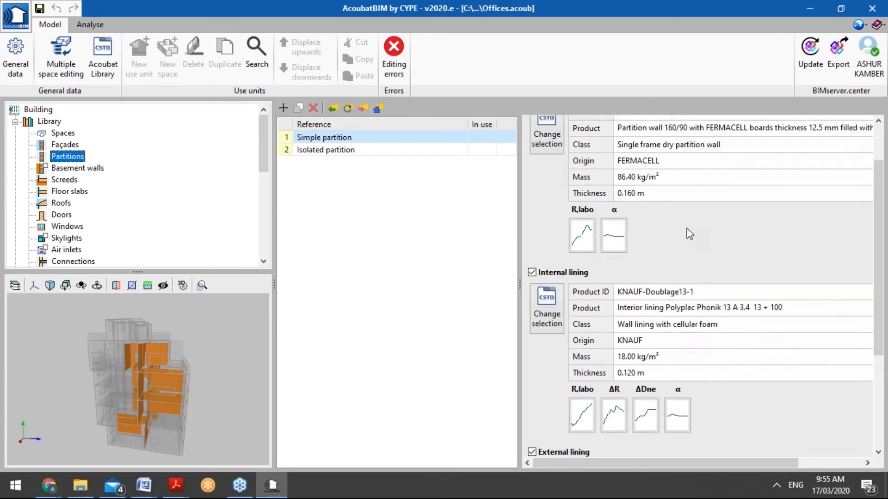
left_click(550, 283)
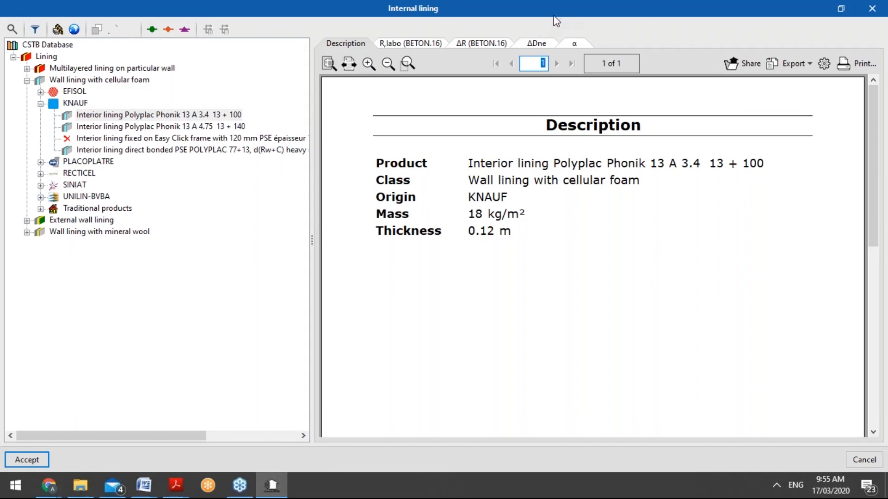
left_click(872, 8)
scroll(670, 259, "down", 3)
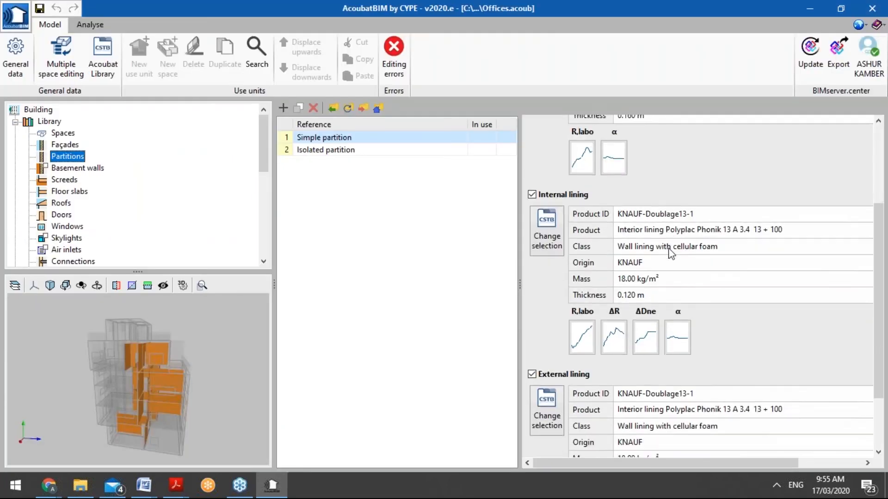
scroll(645, 370, "up", 3)
scroll(641, 319, "up", 3)
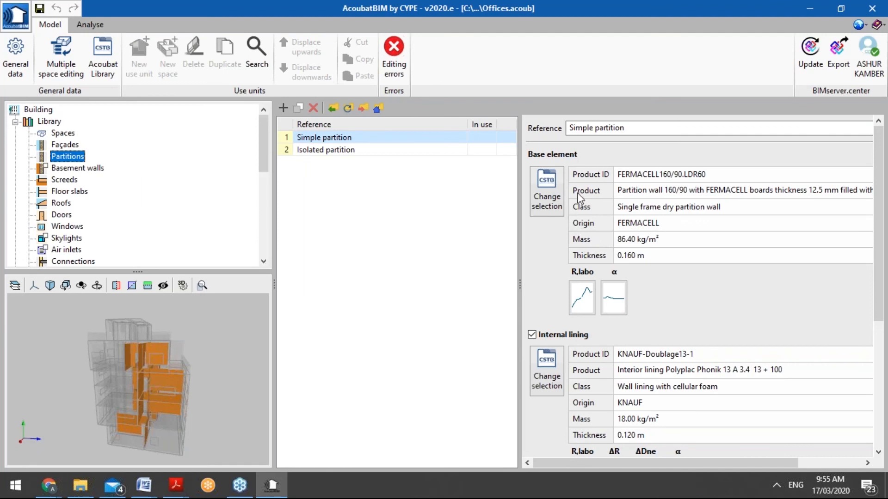
left_click(555, 203)
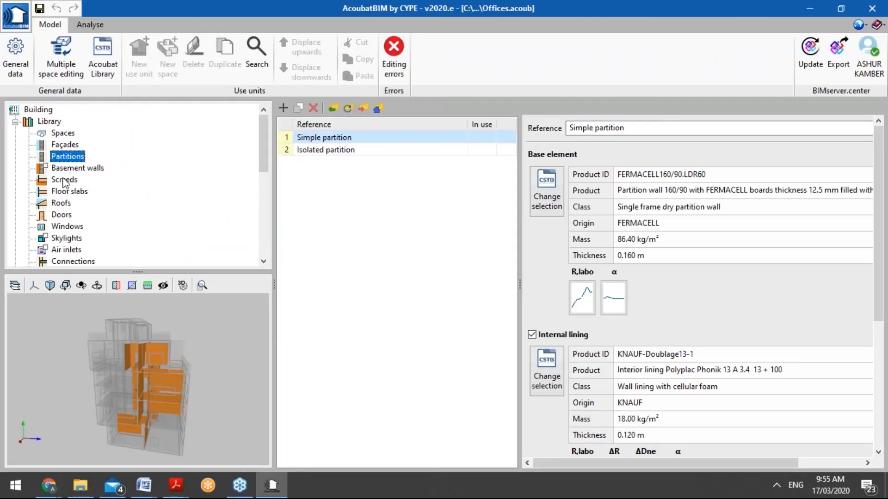
Open the Roofs and view the CSTB product description of Concrete roof 19's base element, leaving it unchanged
left_click(70, 203)
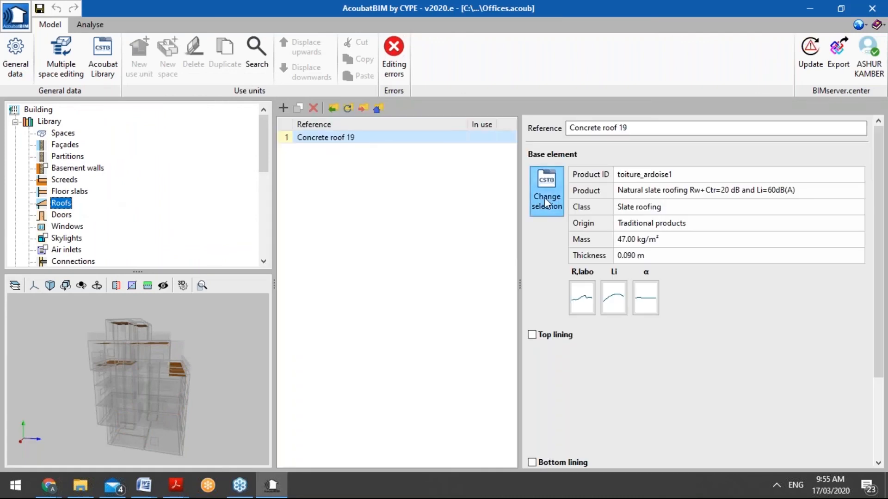
left_click(547, 196)
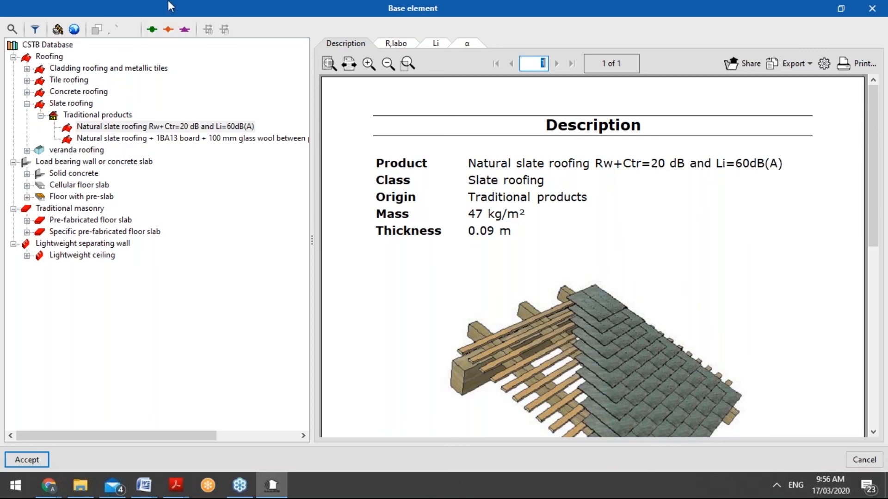
left_click(880, 4)
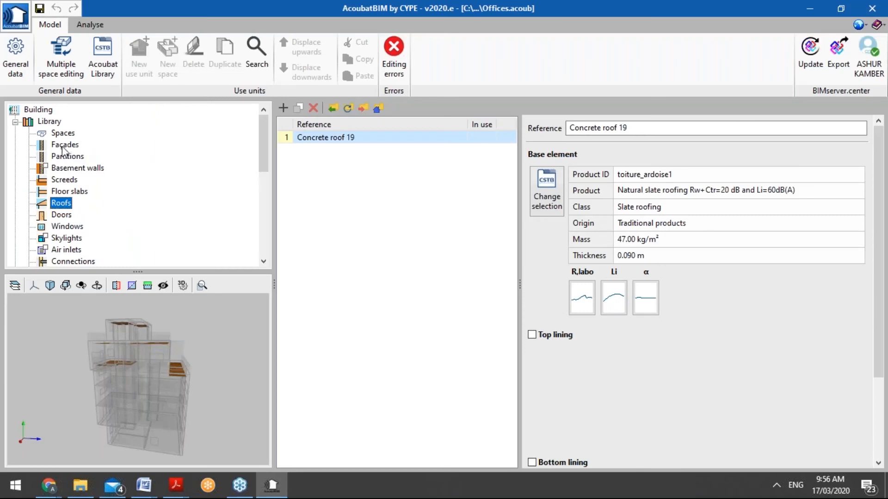
Open the Façades and read the CSTB product description of Brick wall 13's base element, keeping the current selection
left_click(65, 144)
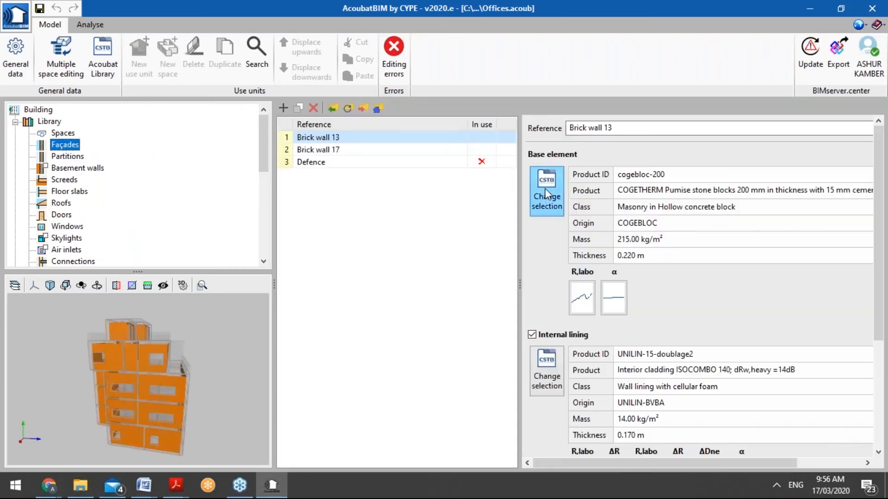
left_click(545, 190)
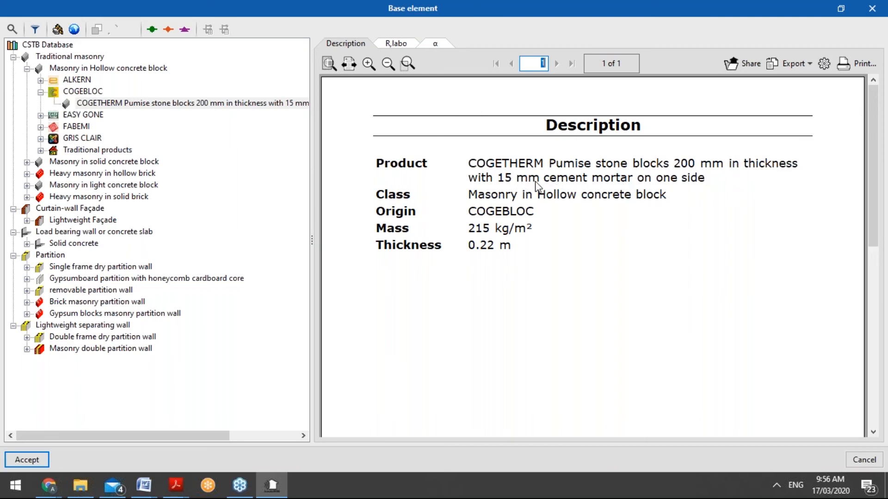
scroll(576, 193, "down", 3)
scroll(577, 194, "down", 3)
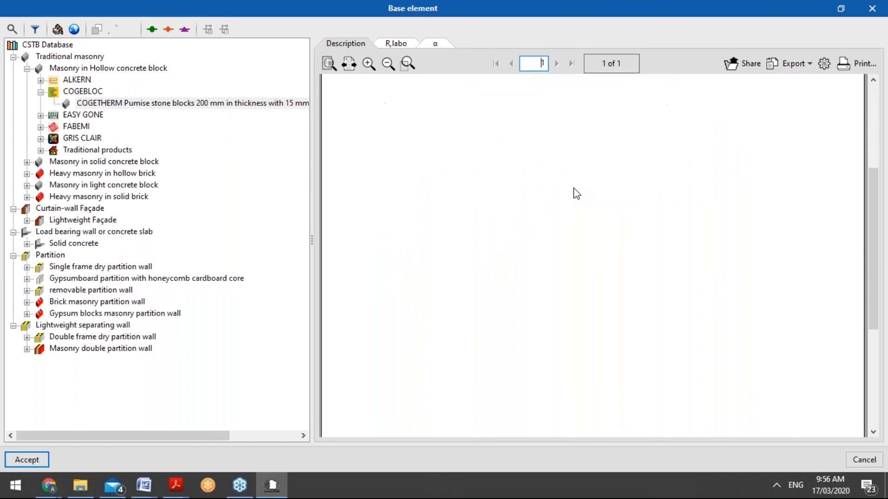
scroll(574, 192, "up", 5)
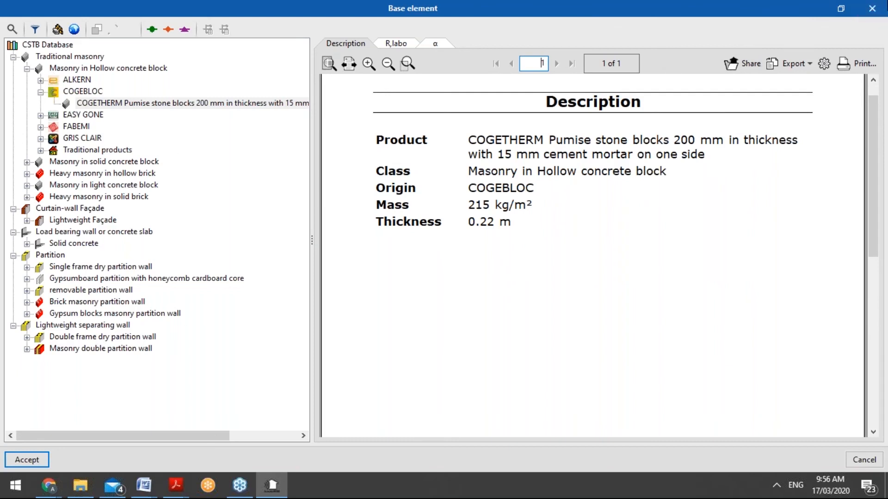
left_click(872, 9)
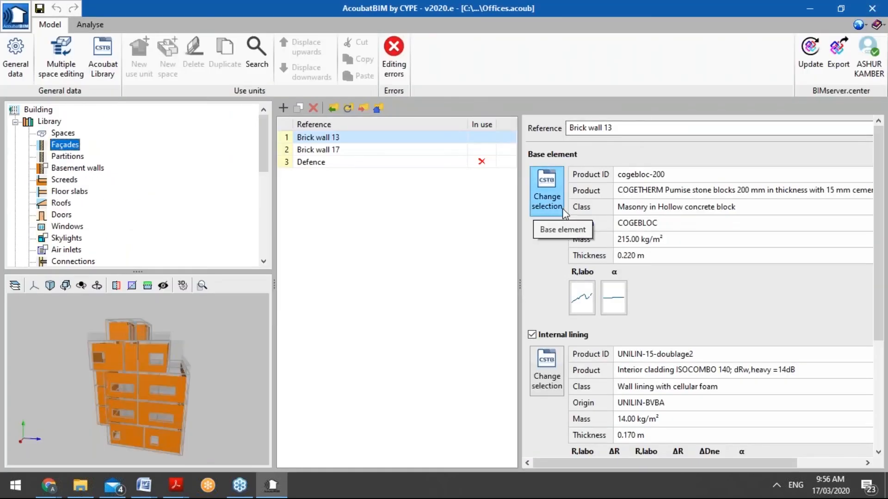